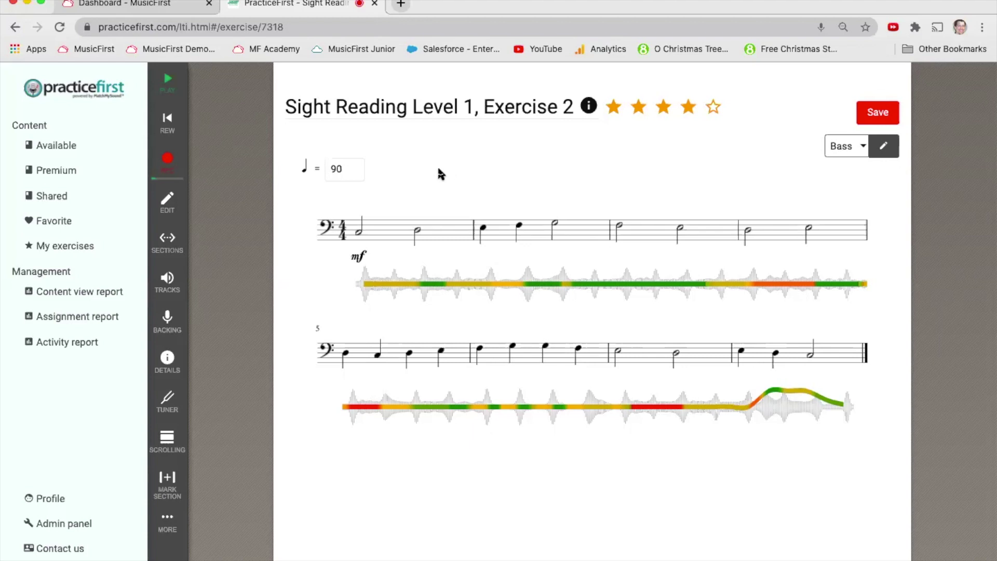
# Leave the sight reading exercise, discarding its attempts, and reset the filters on the available content list
pyautogui.click(97, 85)
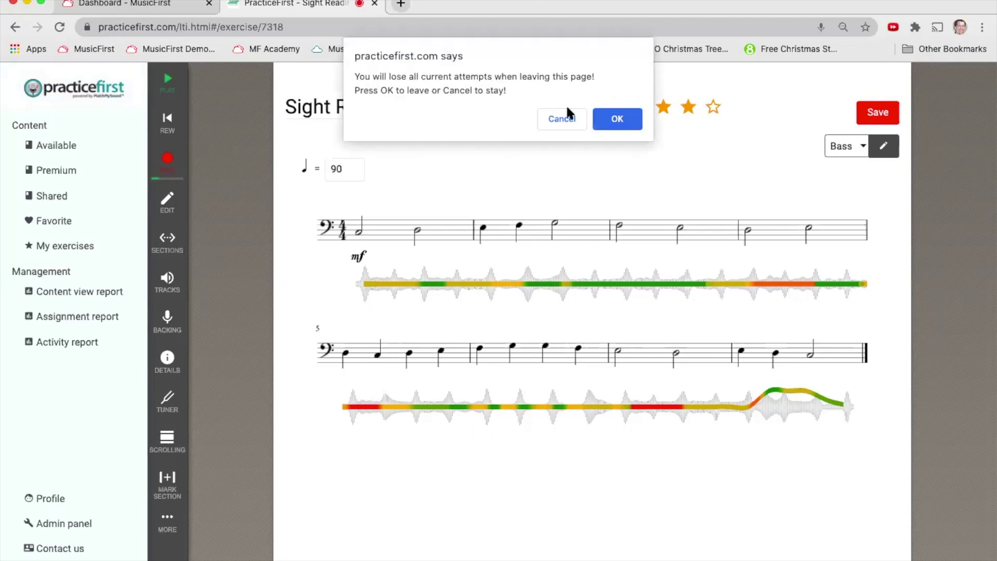
pyautogui.click(606, 117)
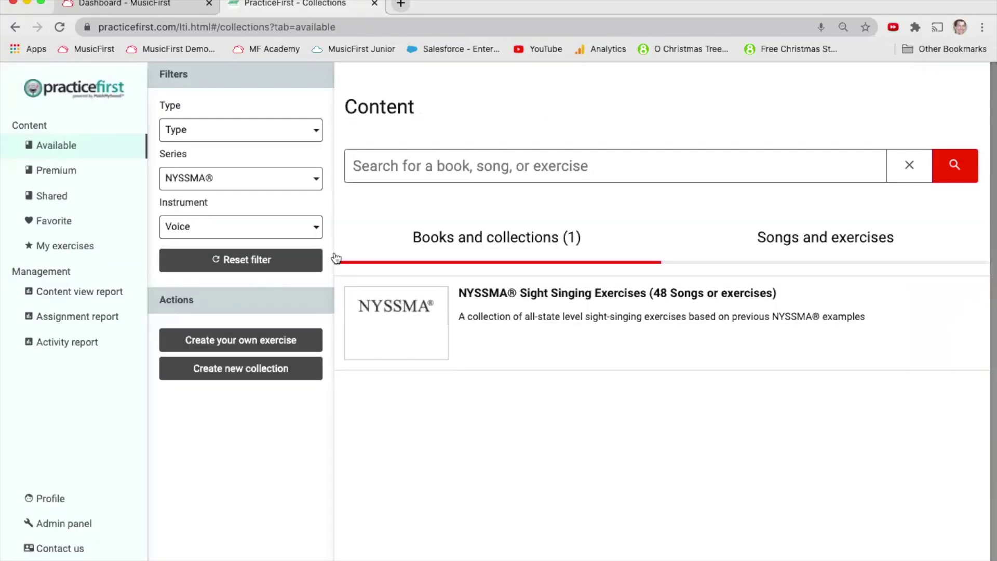
pyautogui.click(315, 261)
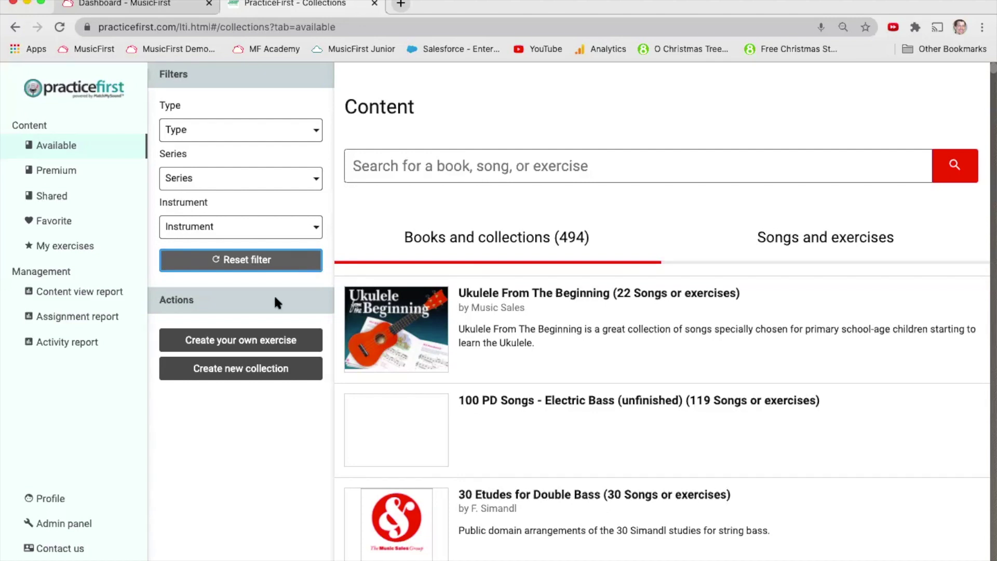
# View the options for creating your own exercise, including the audio-only exercise setup, and return to the creation choices
pyautogui.click(251, 347)
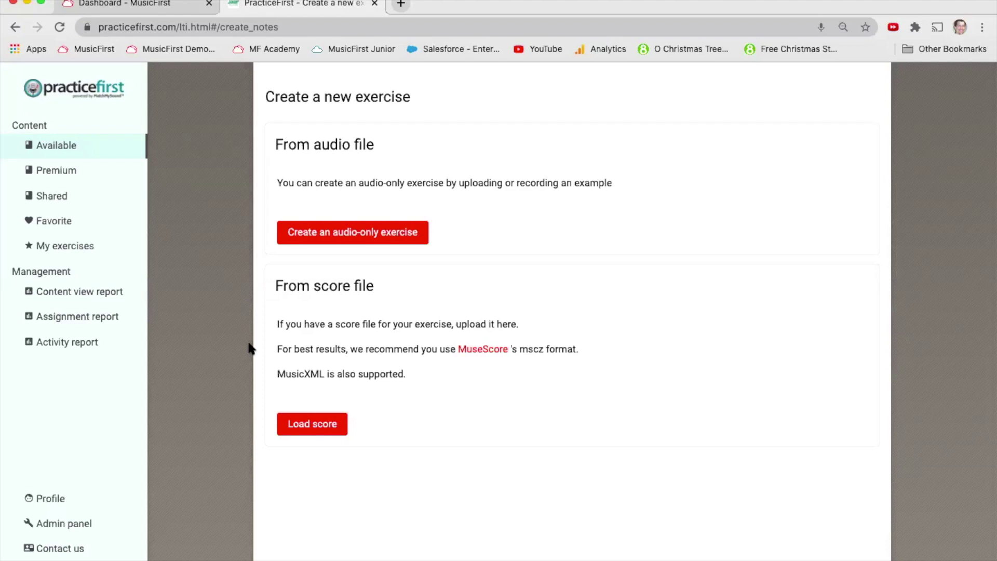
pyautogui.click(360, 243)
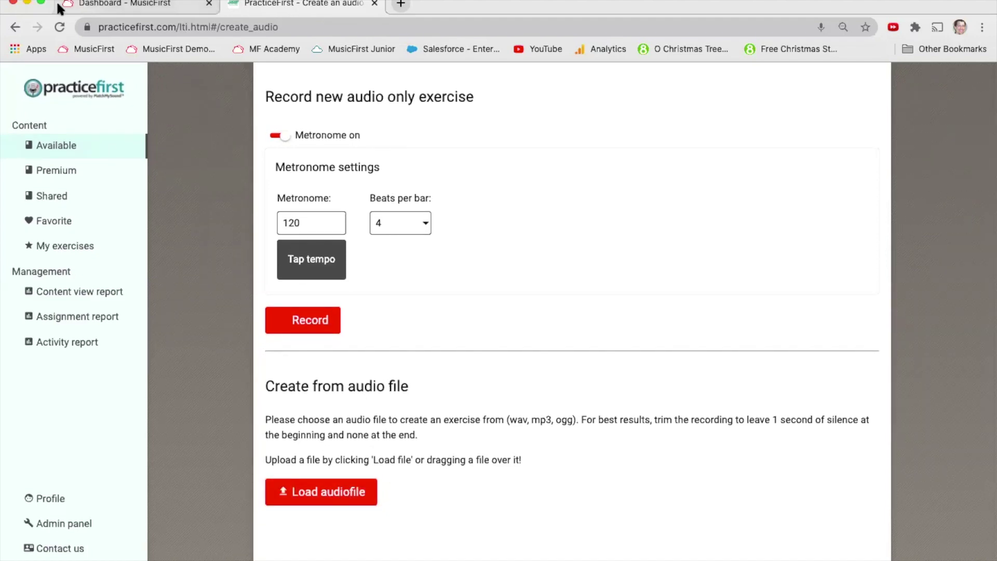
pyautogui.click(15, 26)
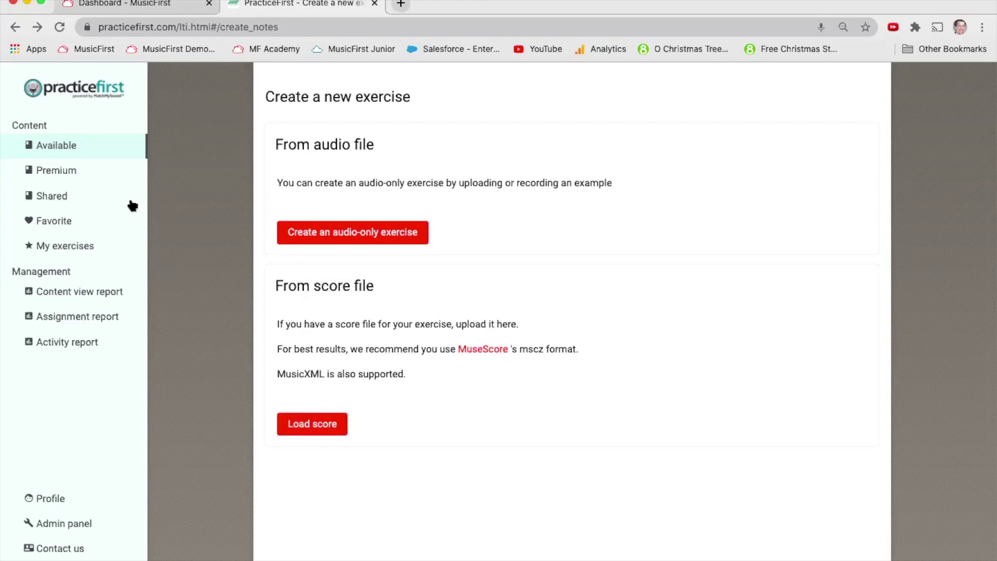
# Browse the books and collections shared by other PracticeFirst users
pyautogui.click(71, 197)
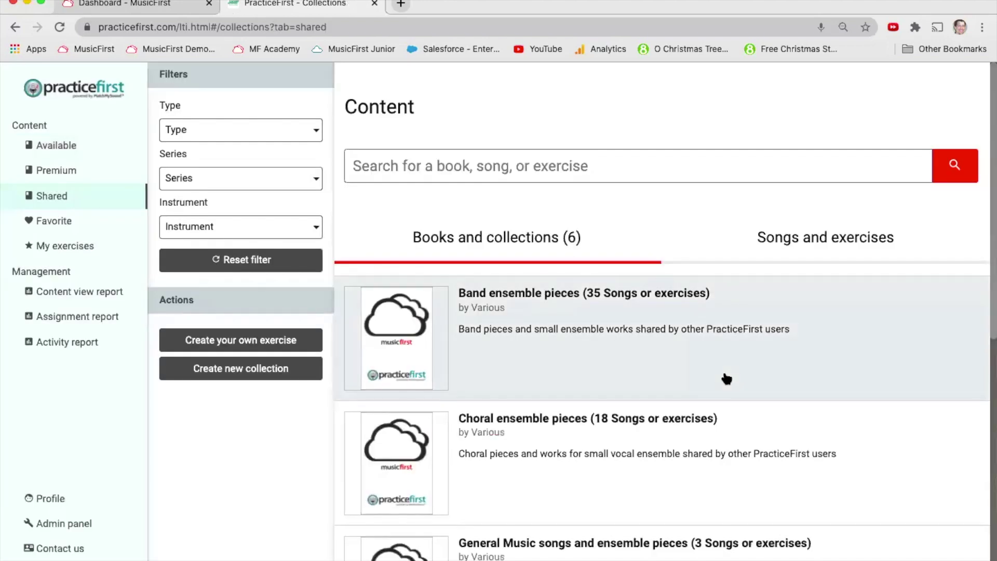
pyautogui.scroll(-4, 724, 379)
pyautogui.scroll(-5, 726, 378)
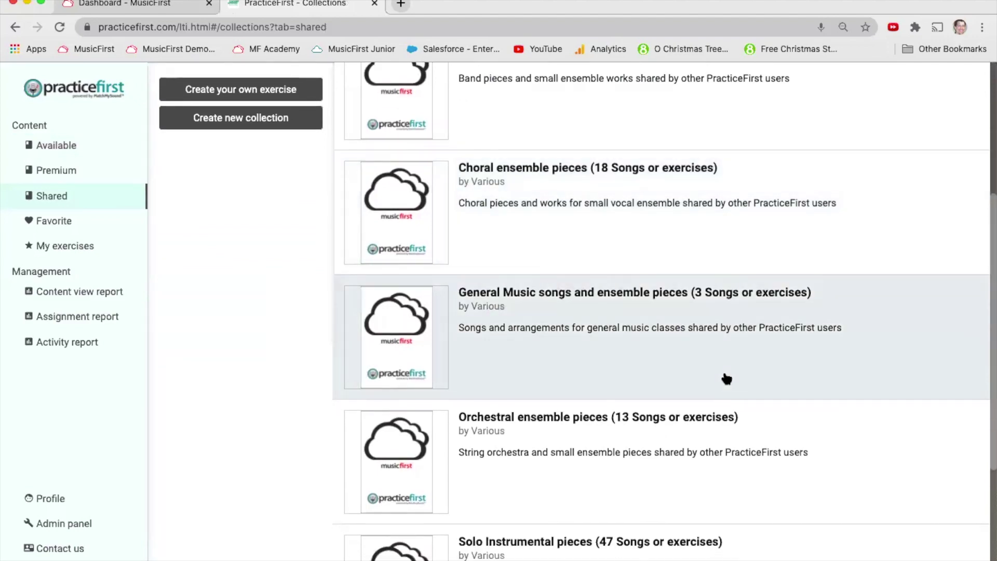
pyautogui.scroll(9, 726, 379)
# Browse the premium books and collections, from the beginner guitar titles through the band and orchestra method books
pyautogui.click(57, 169)
pyautogui.scroll(-1, 538, 369)
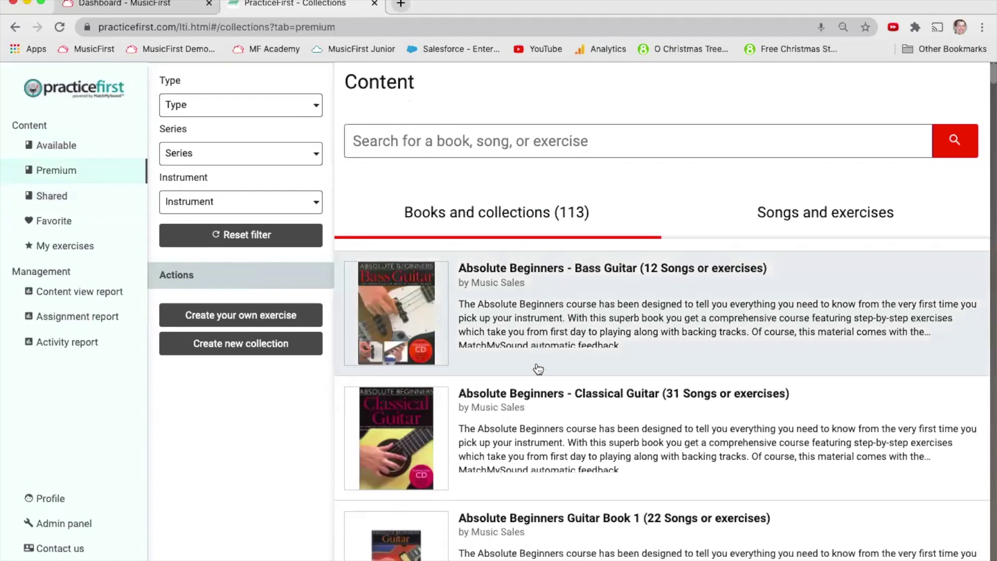
pyautogui.scroll(-20, 538, 369)
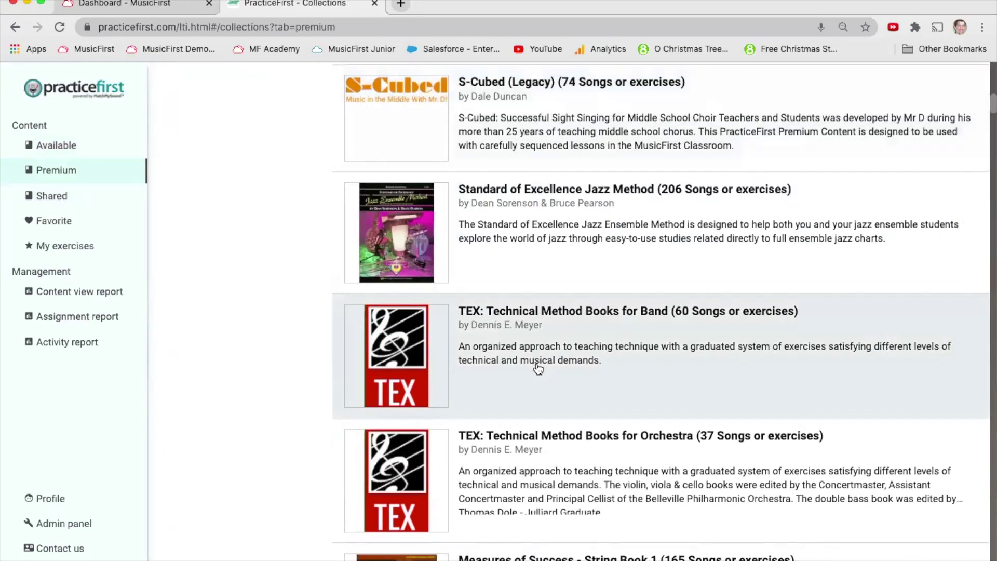
pyautogui.scroll(-4, 538, 369)
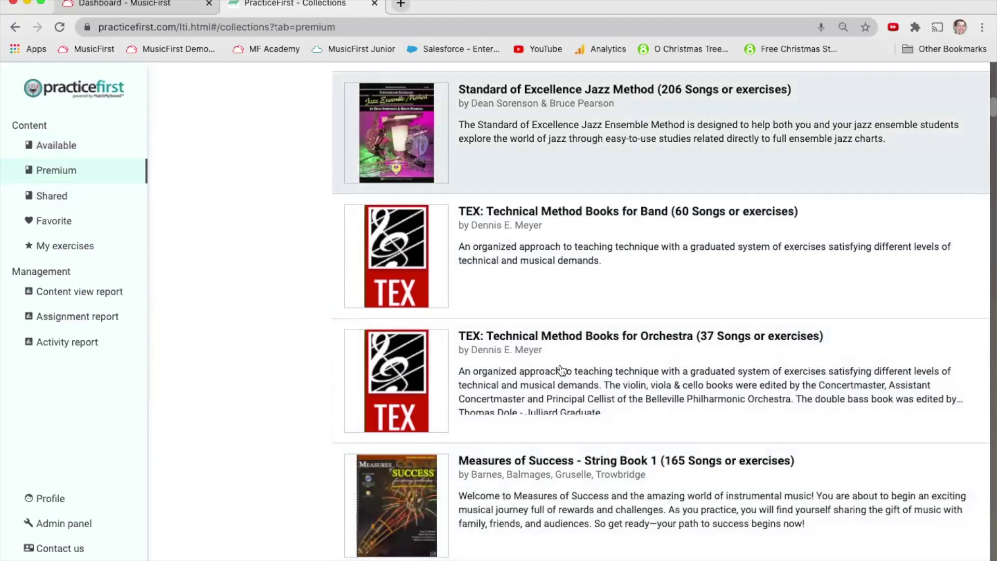
pyautogui.scroll(-2, 560, 369)
pyautogui.scroll(-20, 561, 370)
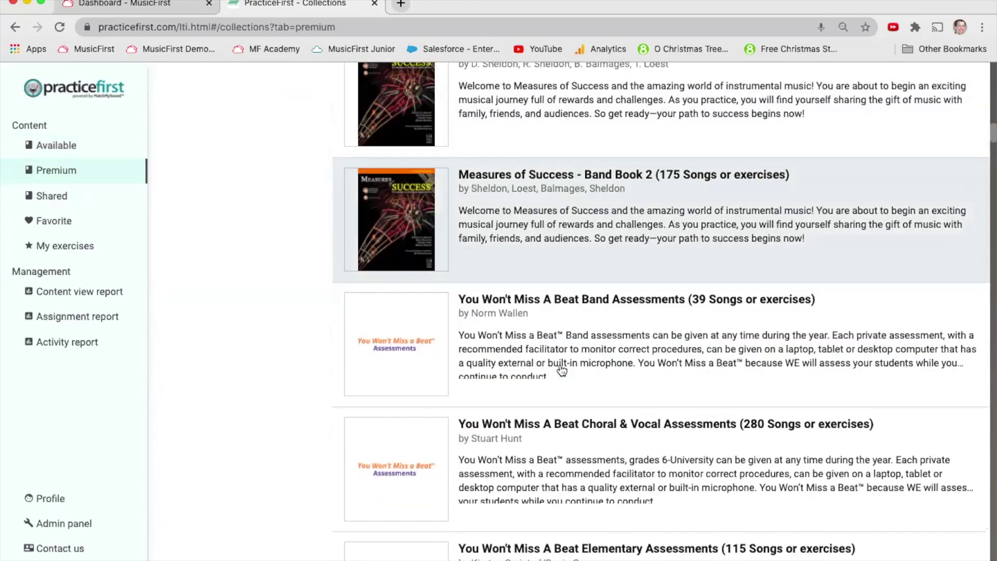
pyautogui.scroll(-20, 562, 370)
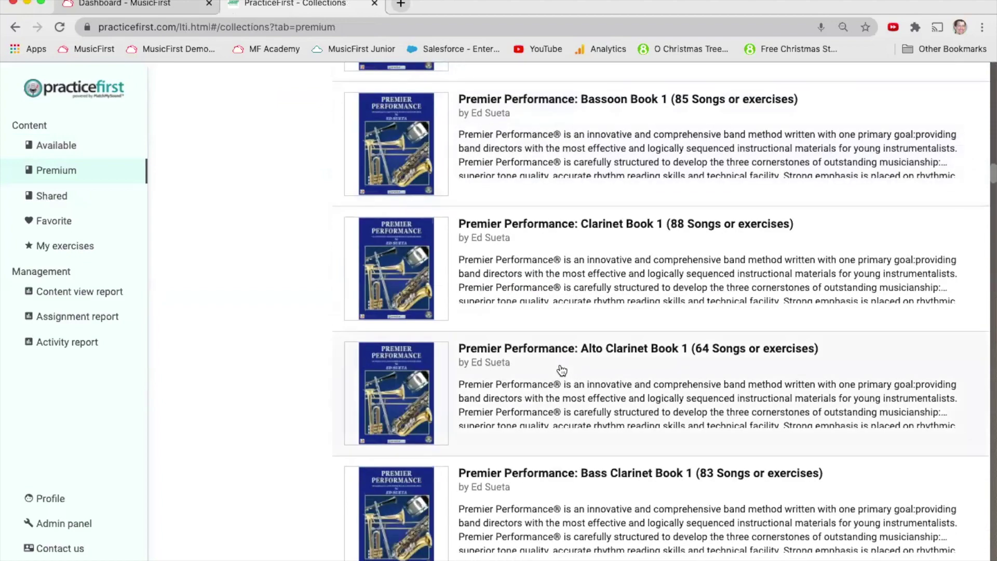
pyautogui.scroll(20, 562, 369)
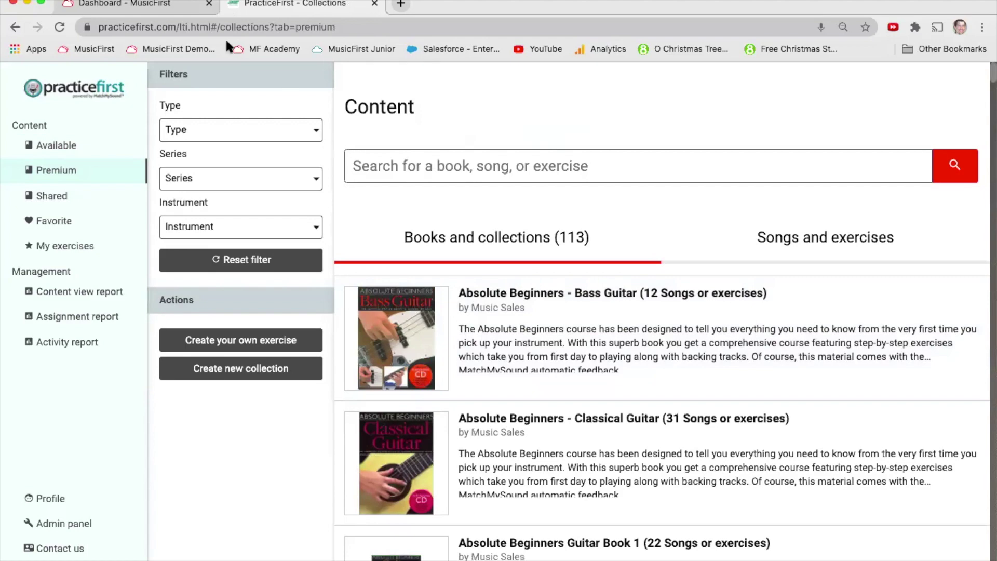
# Close PracticeFirst and launch Noteflight from the MusicFirst Classroom software collection
pyautogui.press('super+w')
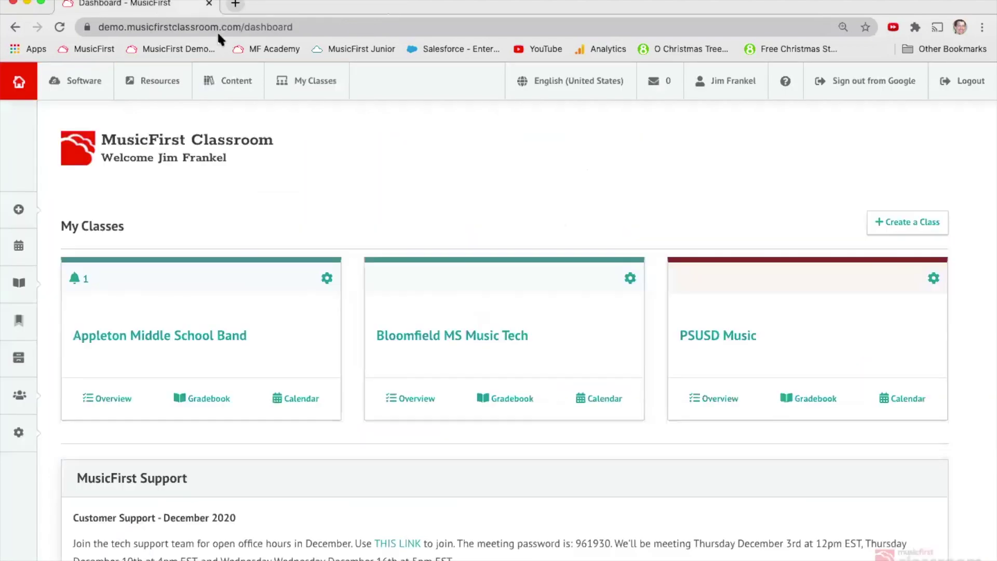
pyautogui.click(56, 82)
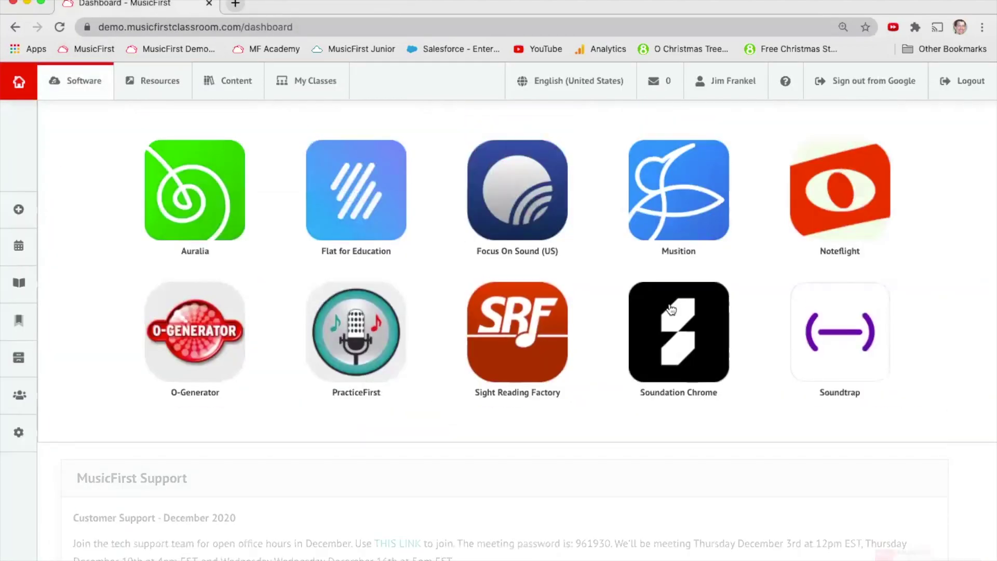
pyautogui.click(866, 195)
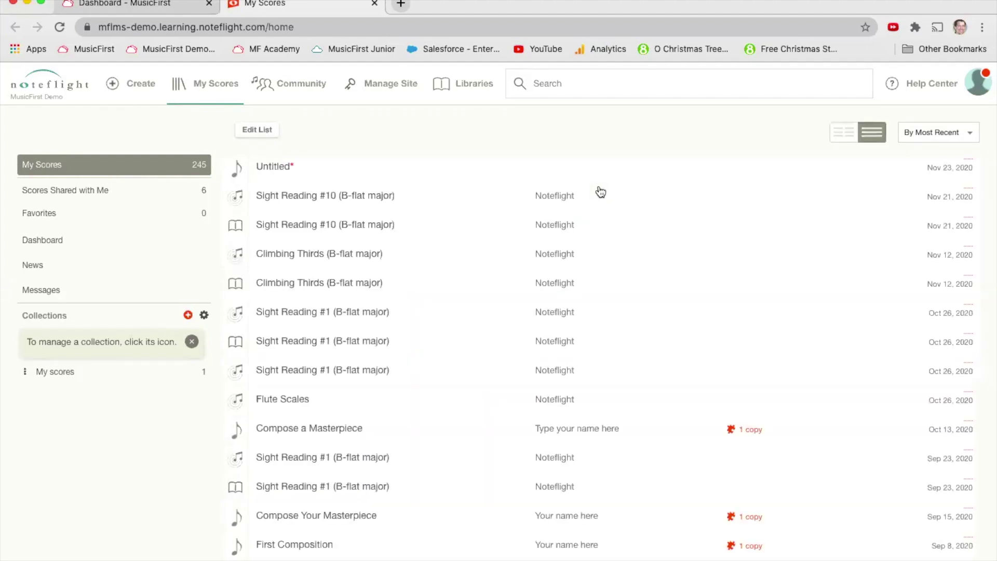
# Open the Sight Reading #10 (B-flat major) score, dismiss the editing hint and preview the opening measures
pyautogui.click(318, 229)
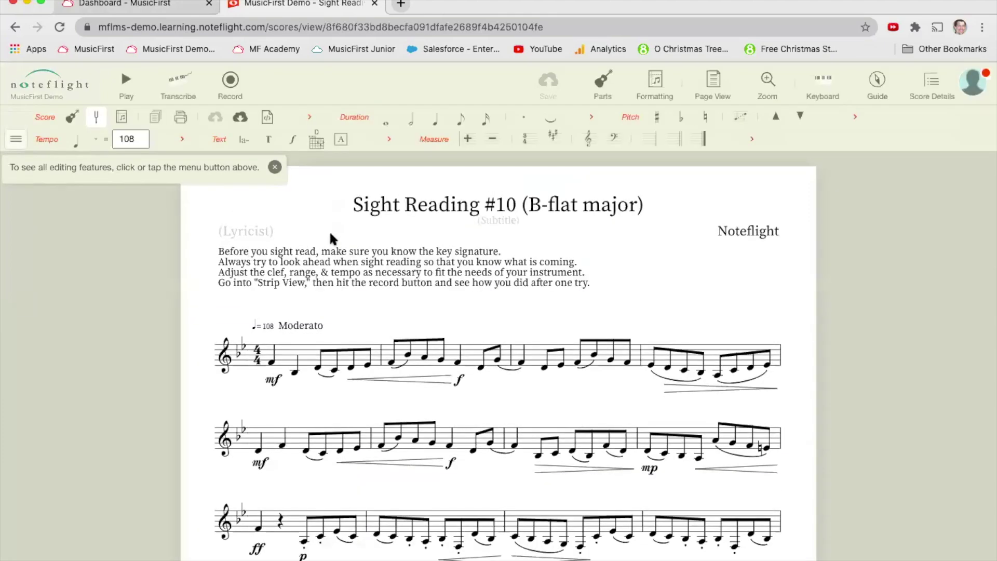
pyautogui.click(275, 166)
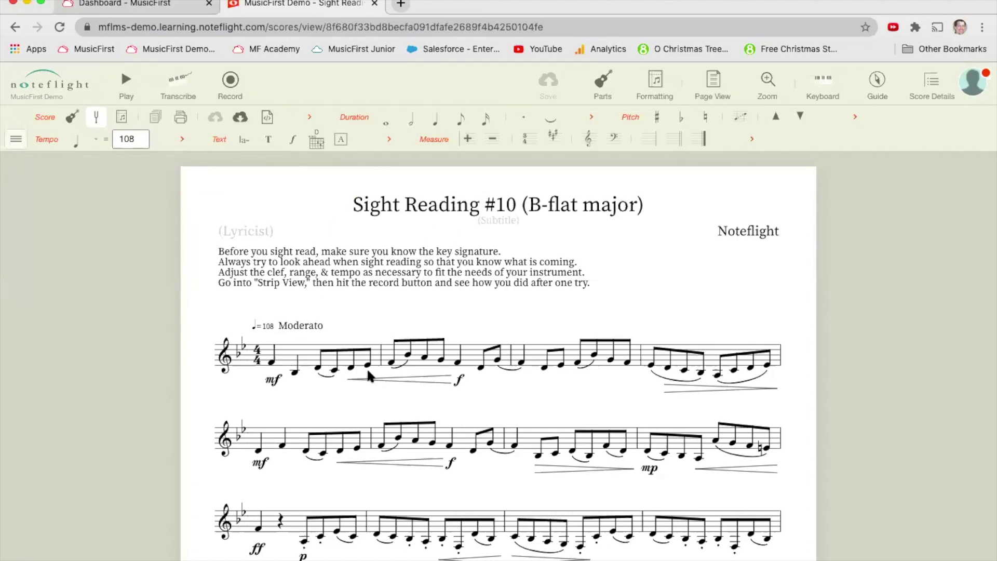
pyautogui.click(126, 80)
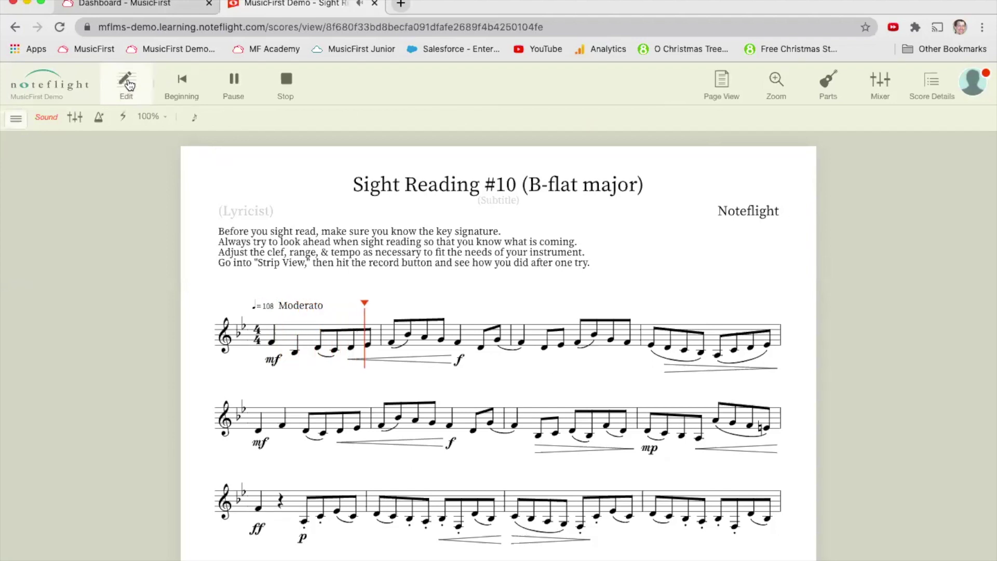
pyautogui.click(286, 83)
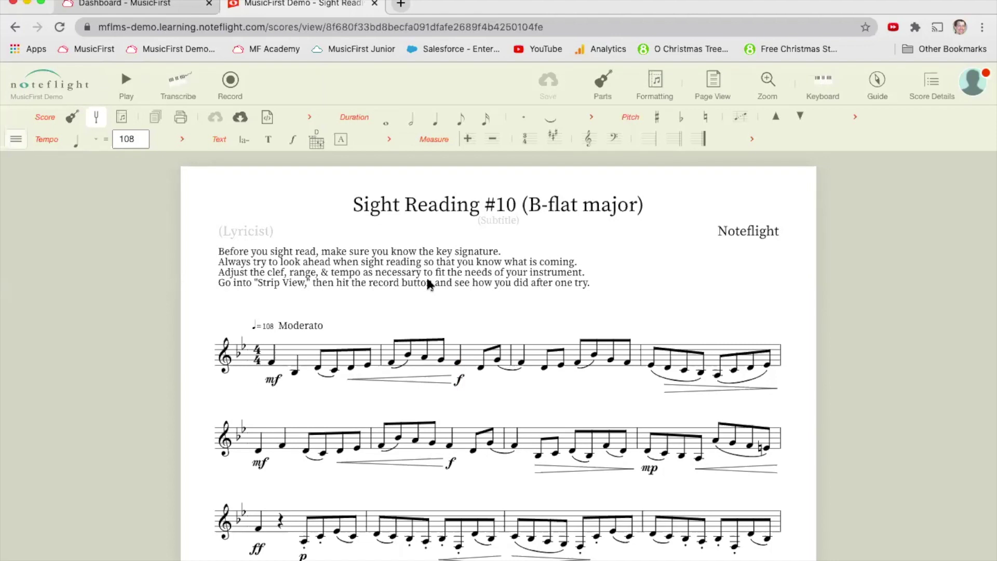
# Create a SoundCheck version of the score from its details, with the difficulty level set to Easy
pyautogui.click(932, 88)
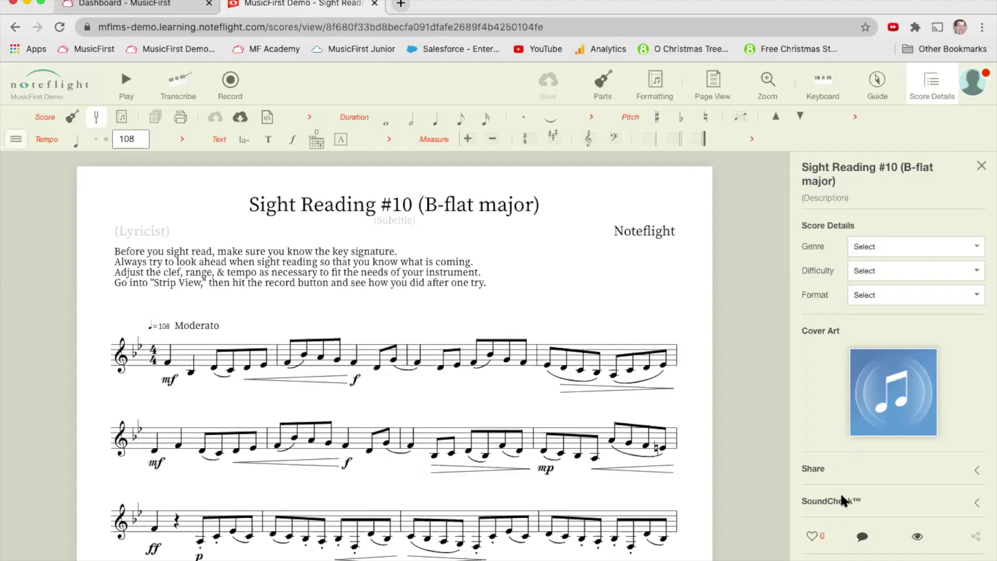
pyautogui.scroll(-2, 842, 497)
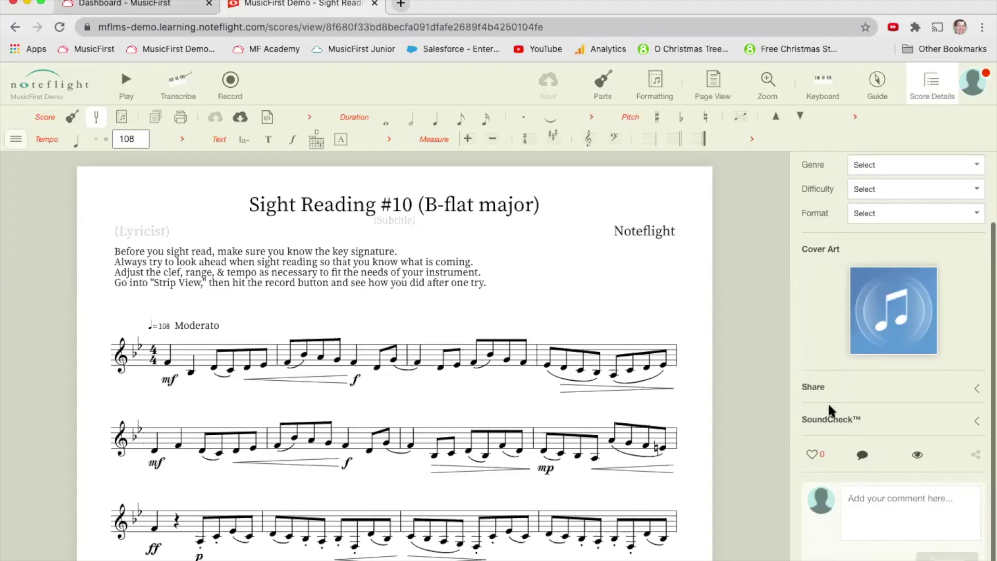
pyautogui.click(829, 421)
pyautogui.scroll(-2, 829, 424)
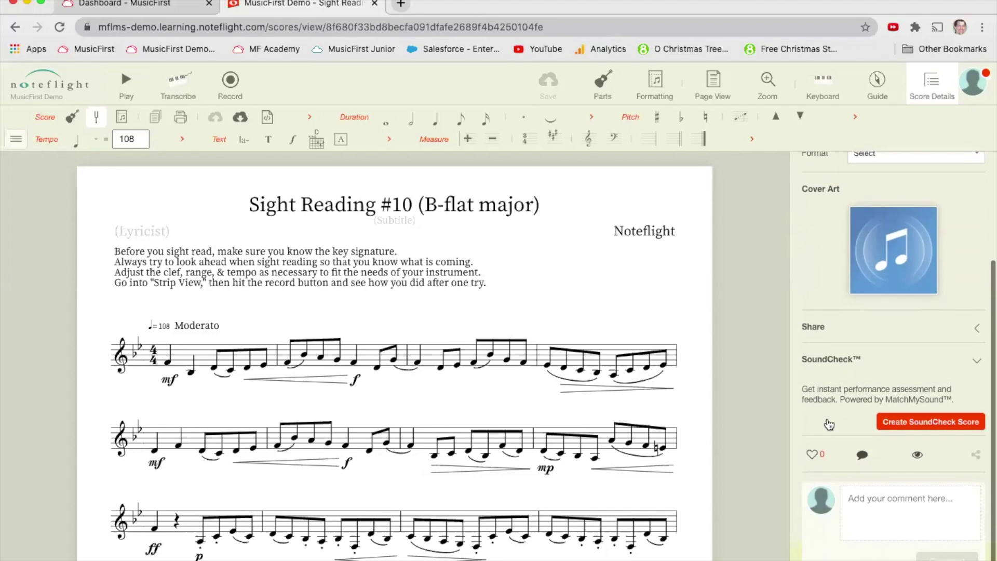
pyautogui.click(932, 422)
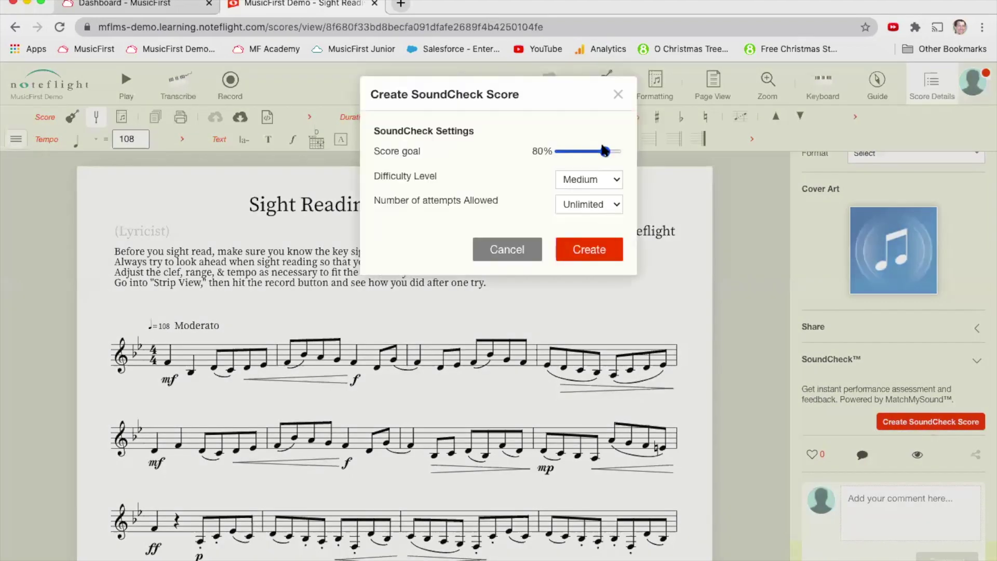
pyautogui.click(600, 179)
pyautogui.click(598, 166)
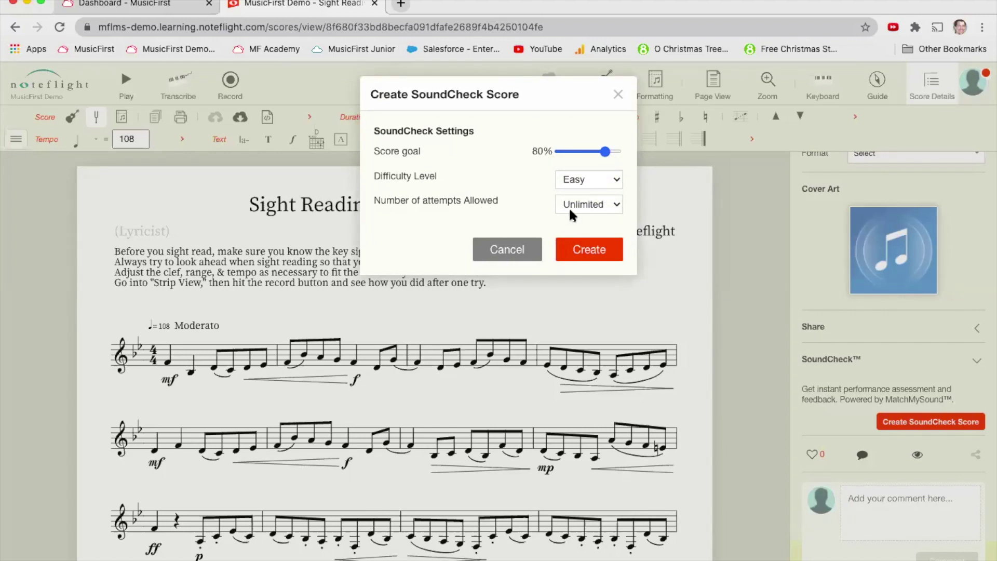
pyautogui.click(595, 248)
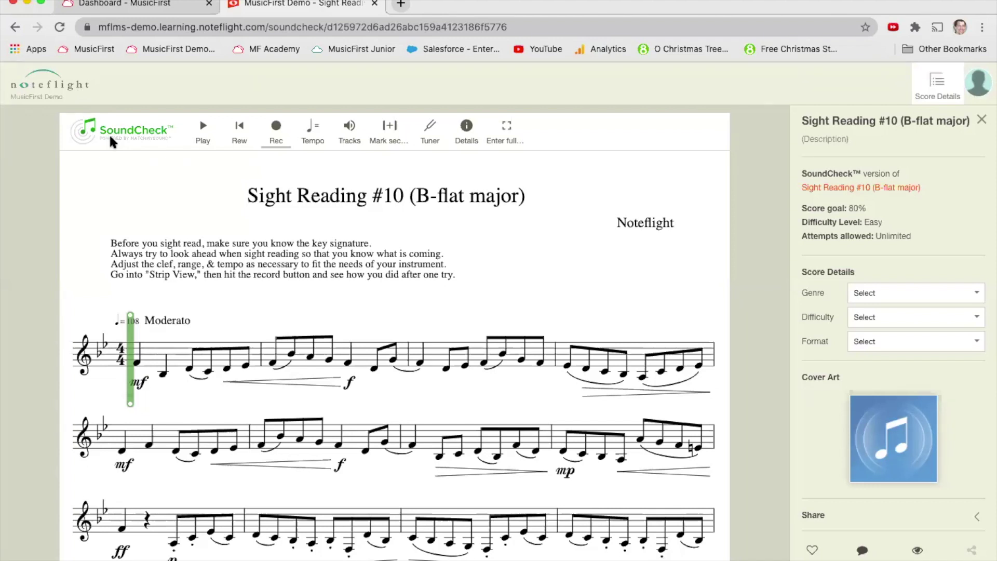
# Play the opening of the SoundCheck score and rewind it to the beginning
pyautogui.click(201, 134)
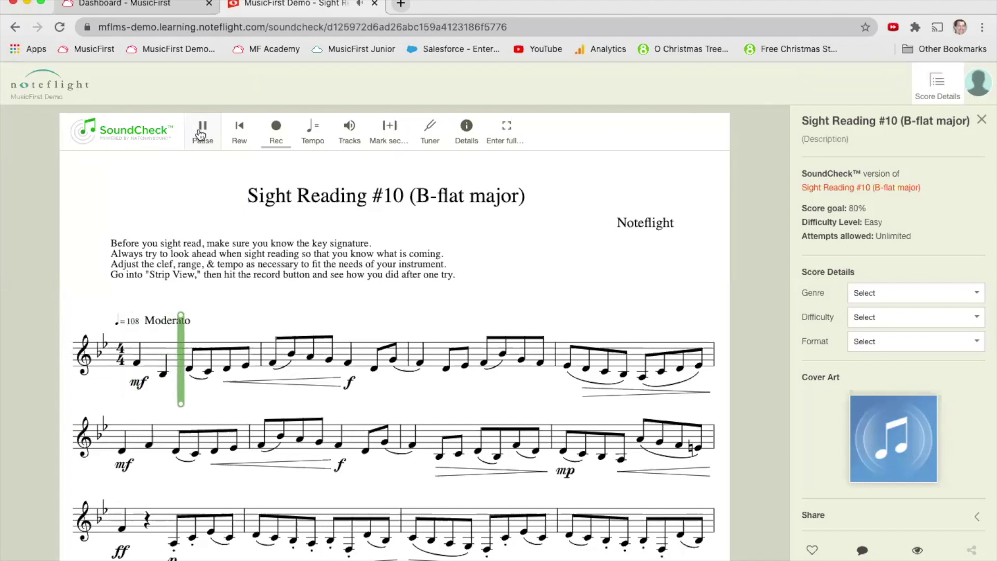
pyautogui.click(201, 134)
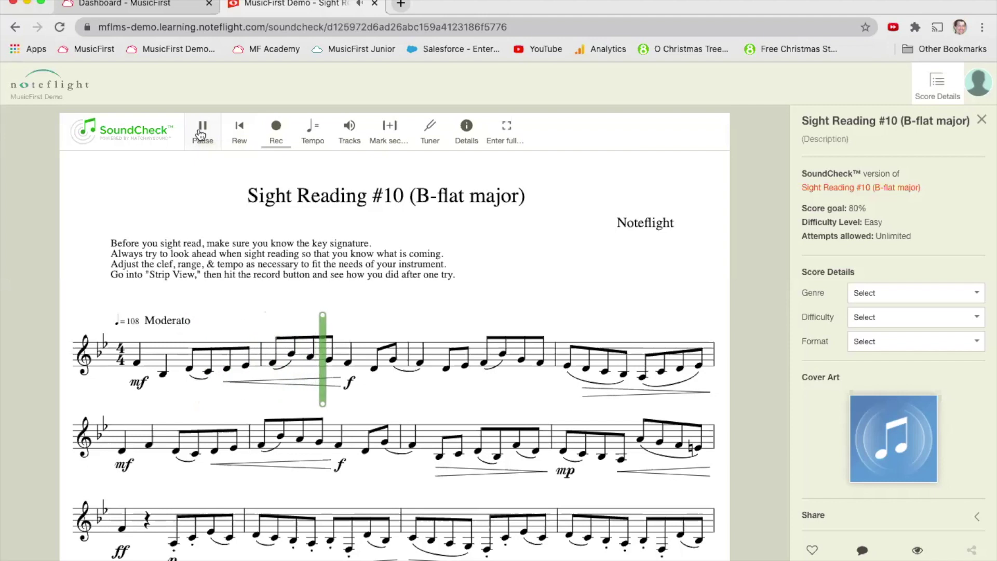
pyautogui.click(231, 138)
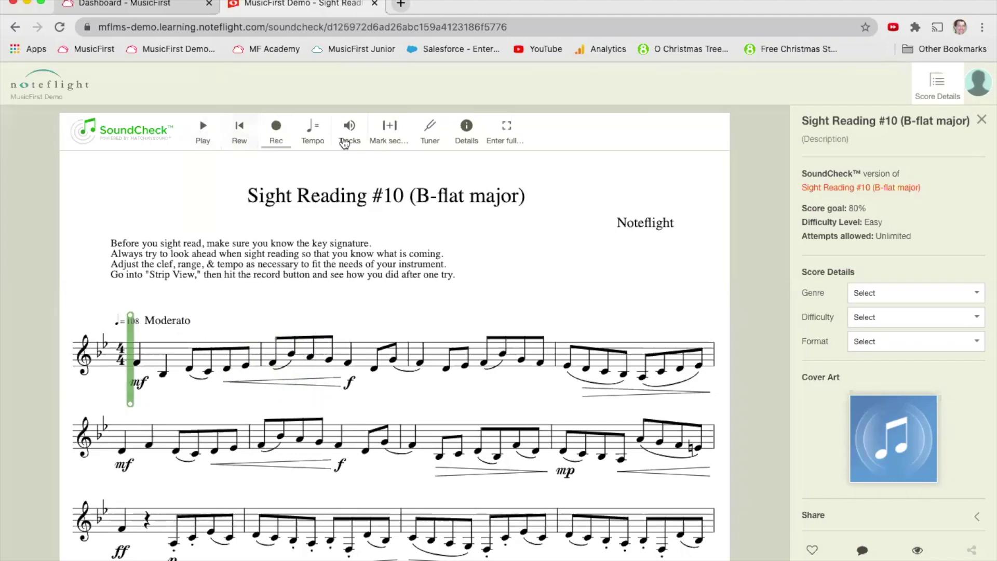
# Record a partial performance attempt in SoundCheck, close the score summary and inspect the note feedback under the first staff
pyautogui.click(277, 131)
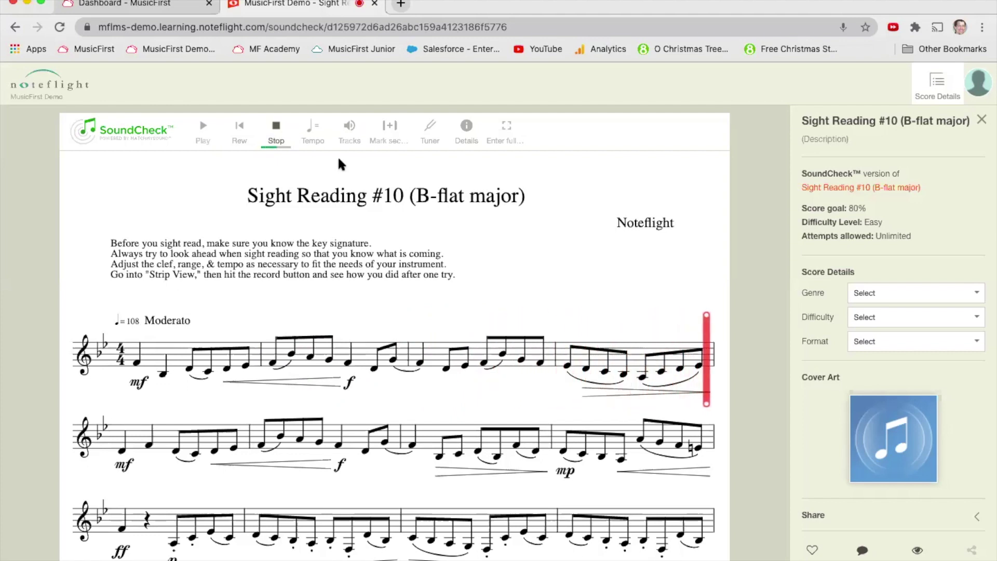
pyautogui.click(276, 133)
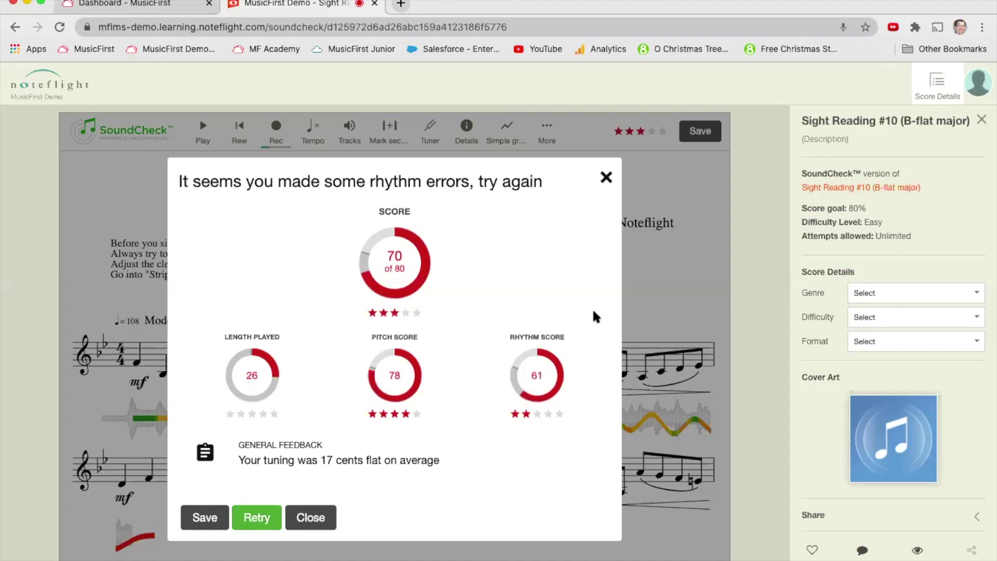
pyautogui.click(606, 177)
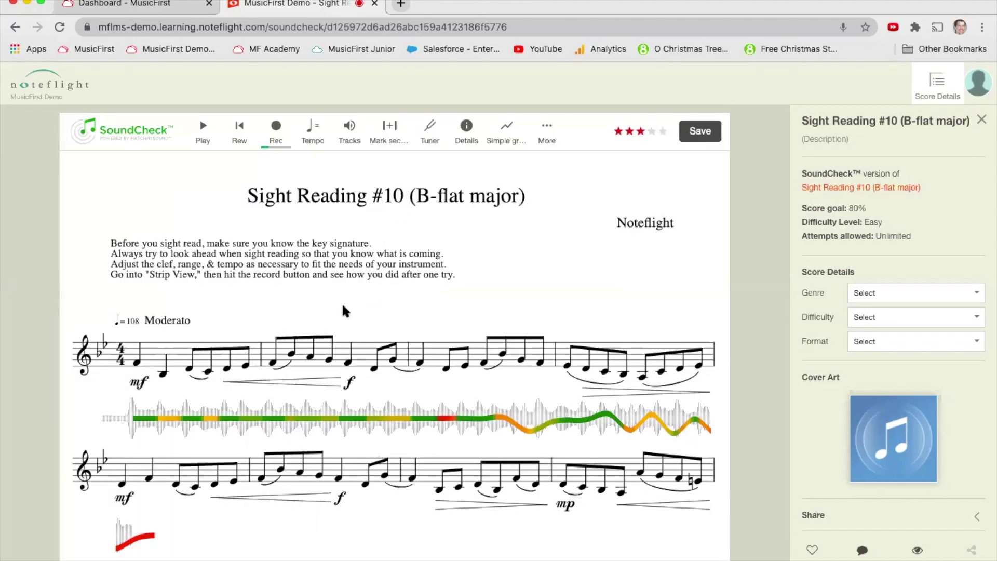
pyautogui.moveTo(603, 439)
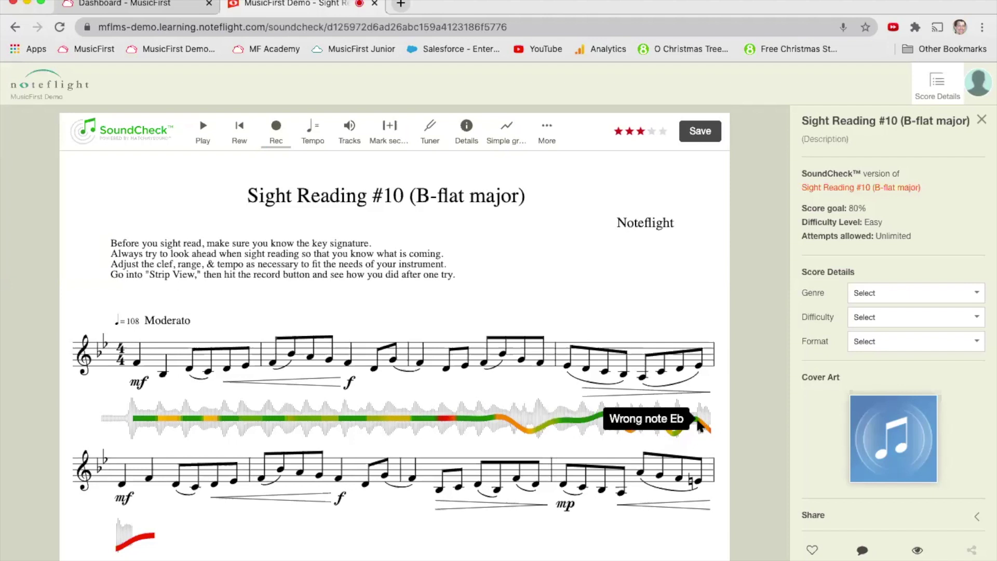
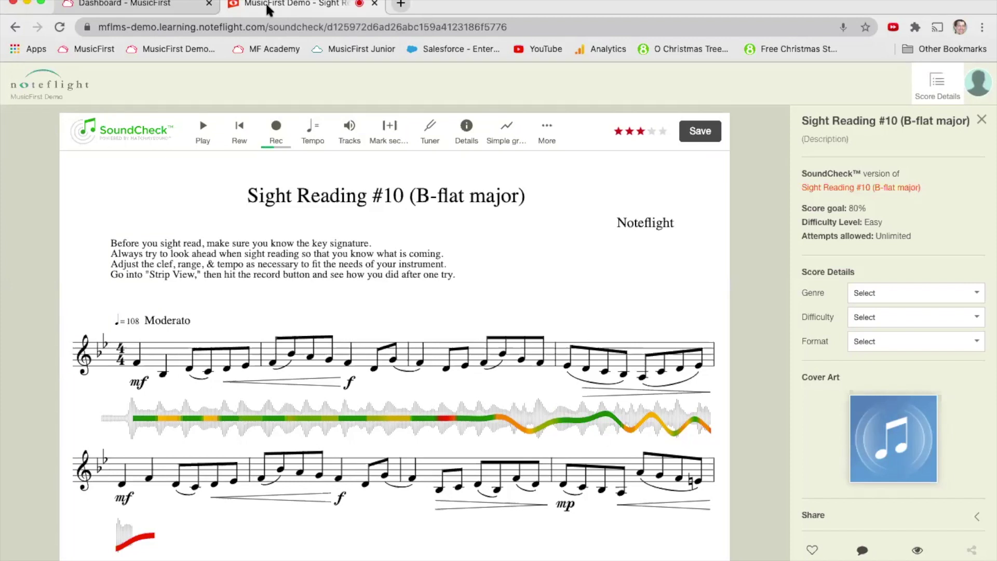
# Close the SoundCheck score, open the Appleton Middle School Band class and start a new task for it
pyautogui.press('super+w')
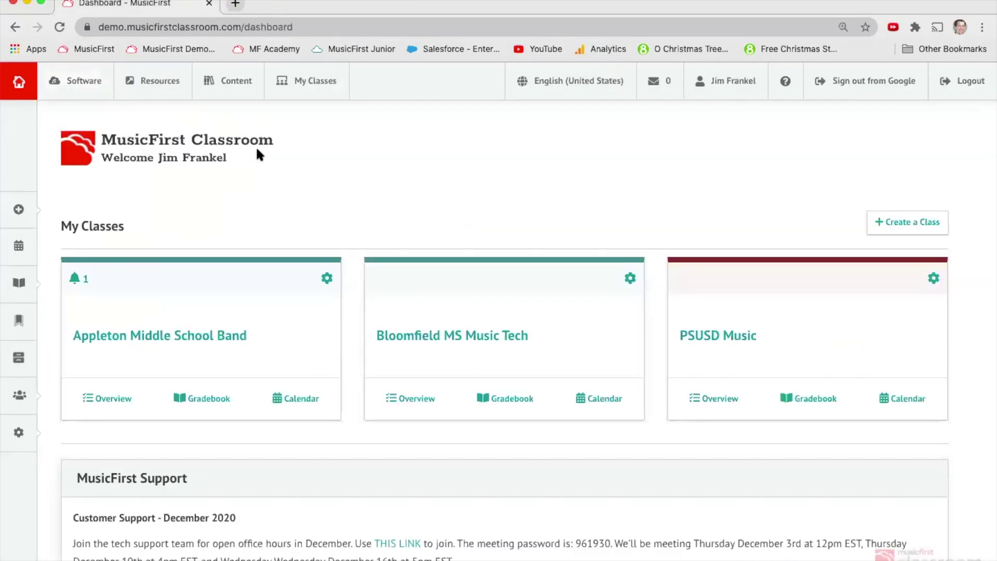
pyautogui.click(161, 335)
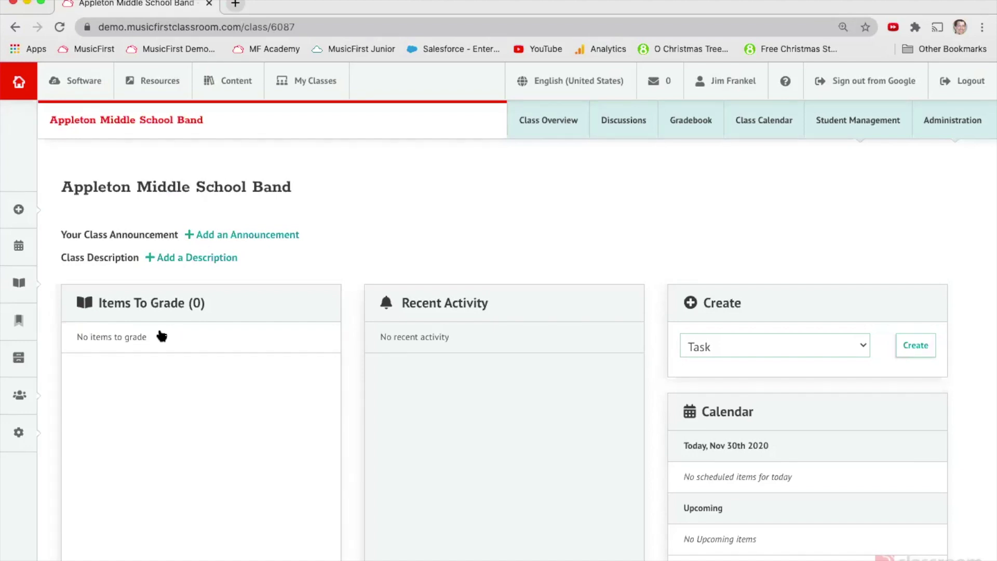
pyautogui.click(20, 210)
pyautogui.click(71, 158)
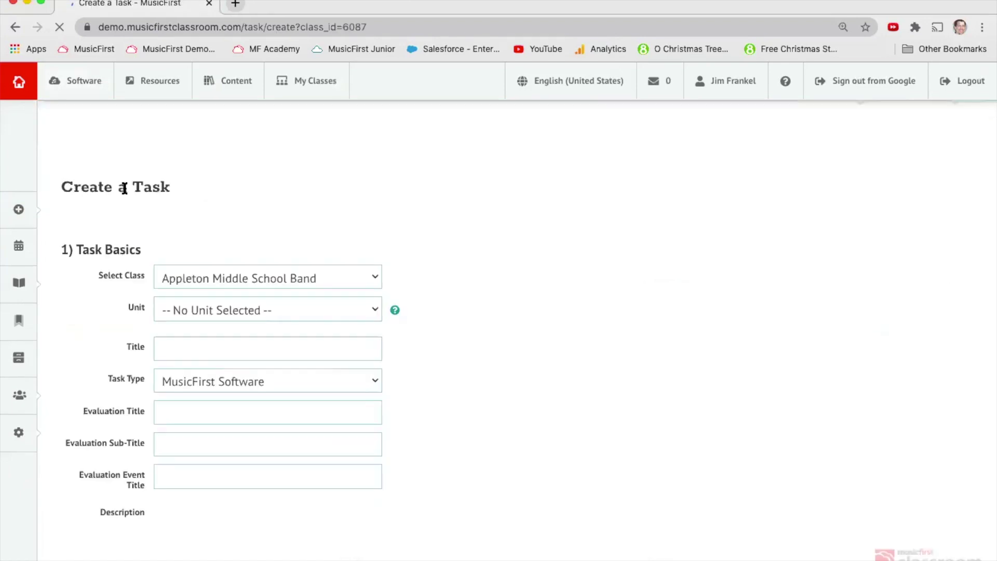
# Title the new task "Sight Reading Task"
pyautogui.click(173, 354)
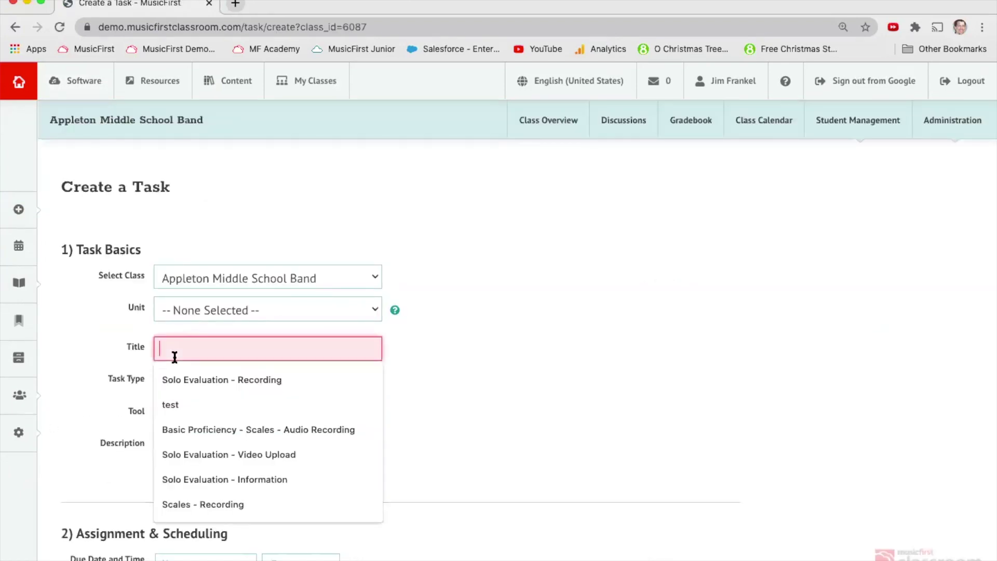
pyautogui.write('SIGHT re')
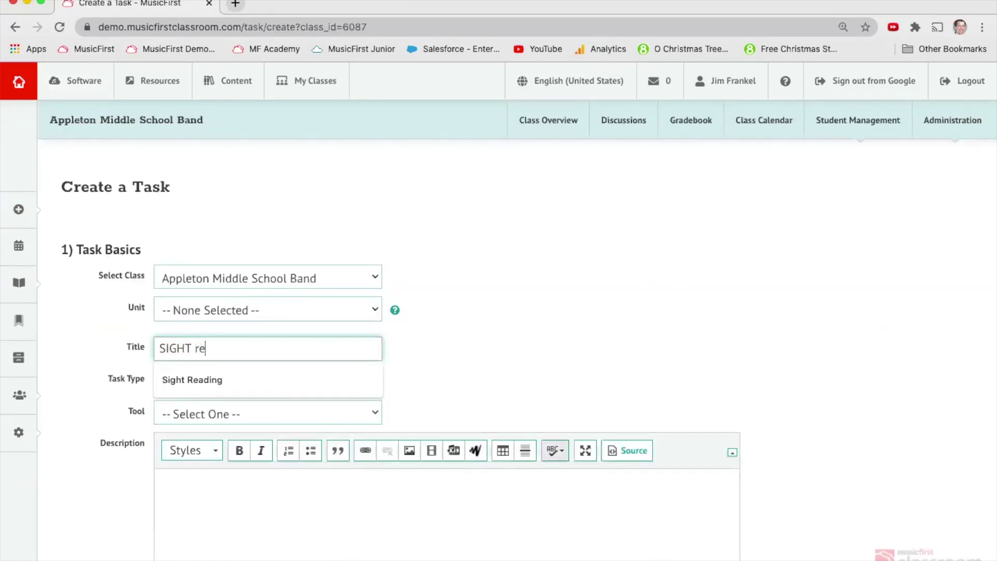
pyautogui.press('BackSpace')
pyautogui.press('BackSpace')
pyautogui.press('BackSpace')
pyautogui.press('BackSpace')
pyautogui.press('BackSpace')
pyautogui.press('BackSpace')
pyautogui.press('BackSpace')
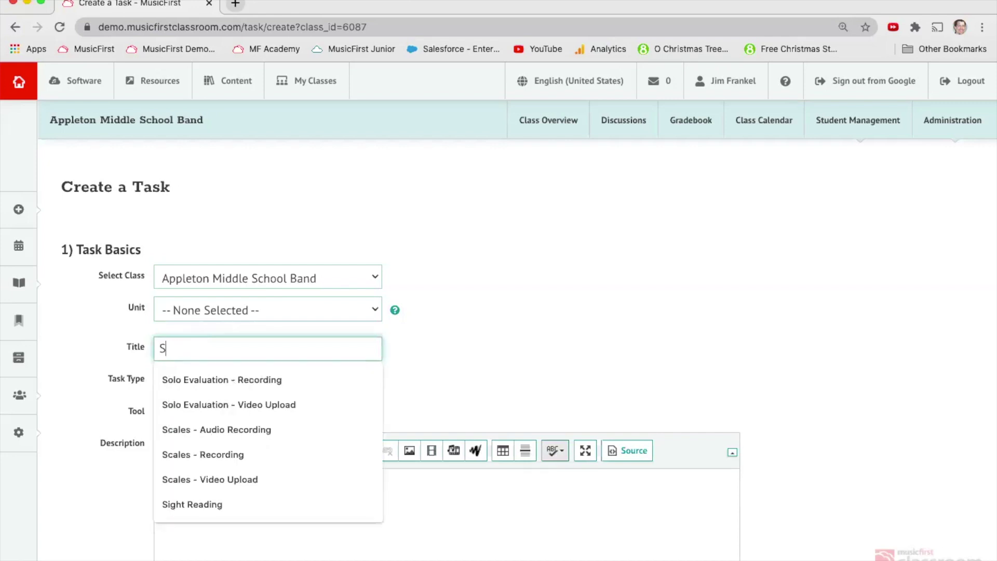
pyautogui.write('ight Rea')
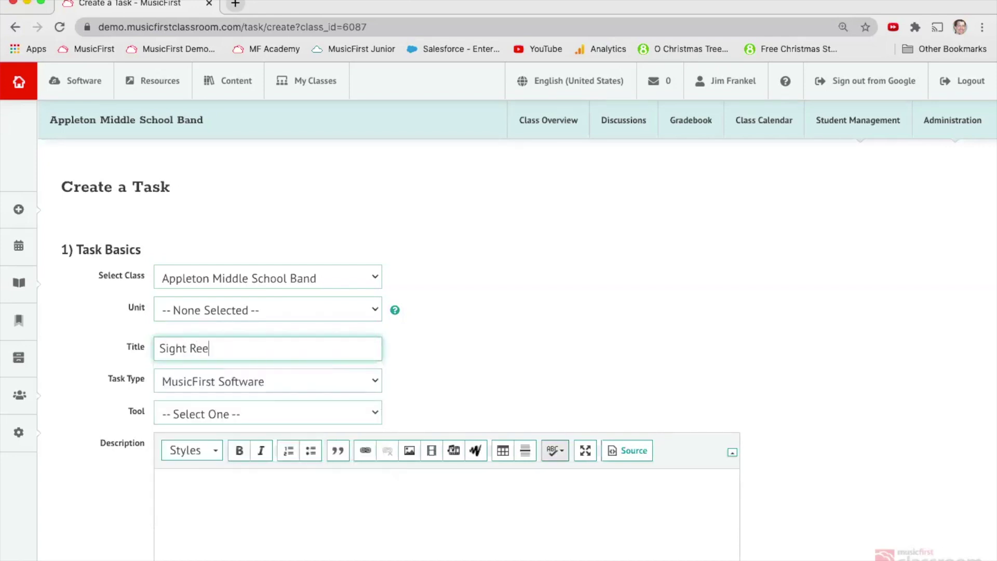
pyautogui.write('ding Task')
# Keep the task type as MusicFirst Software, choose Sight Reading Factory as the tool and enter the description "Sight read this."
pyautogui.click(223, 383)
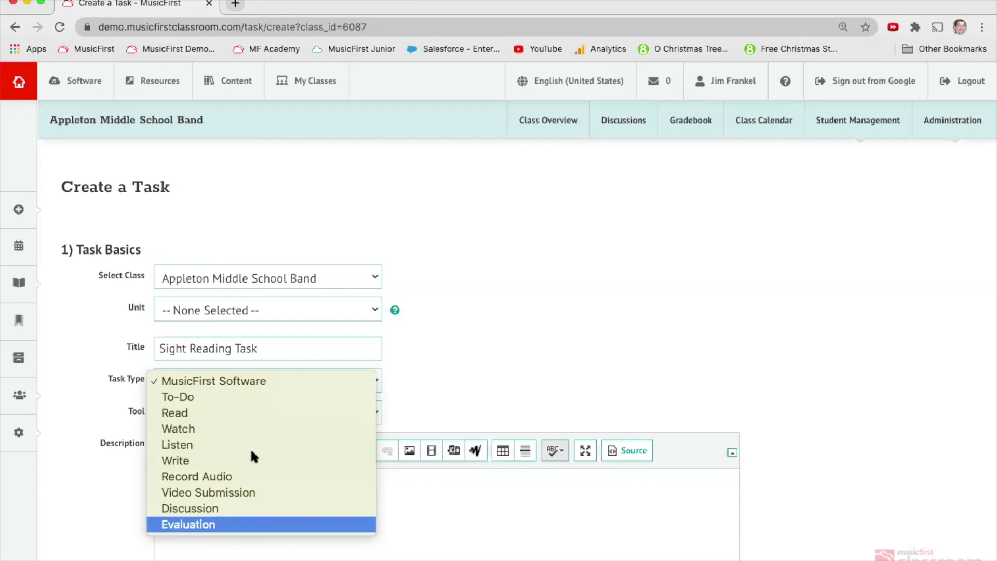
pyautogui.click(251, 384)
pyautogui.click(245, 414)
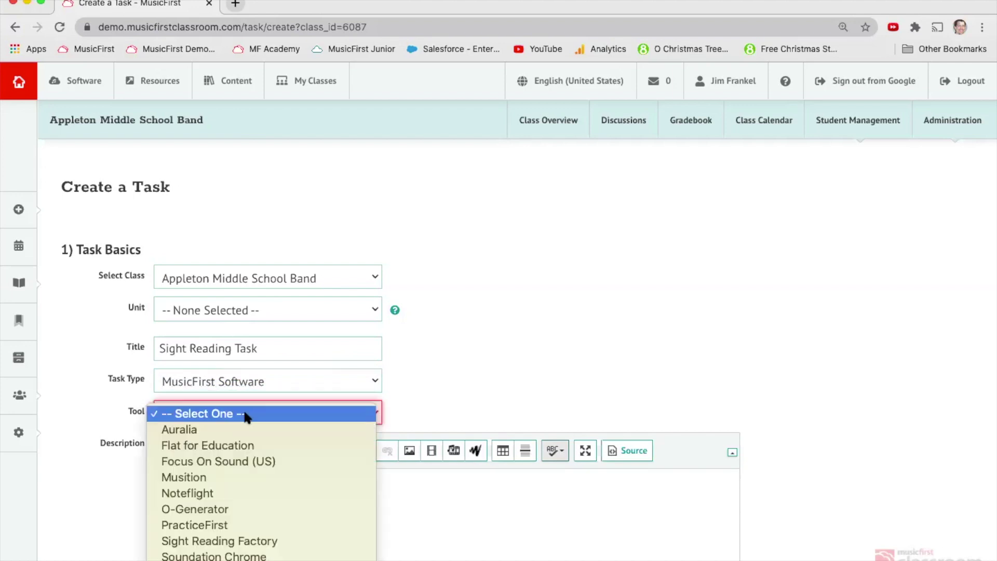
pyautogui.click(231, 543)
pyautogui.click(226, 516)
pyautogui.write('S')
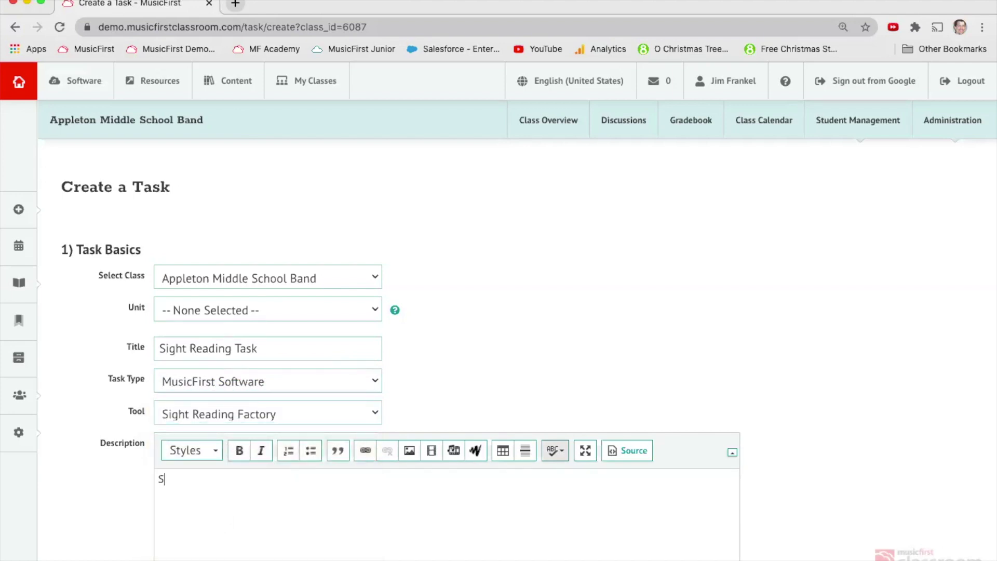
pyautogui.write('ight read this.')
# Set the task's due date to 2020-12-04 under Assignment & Scheduling
pyautogui.scroll(-3, 762, 384)
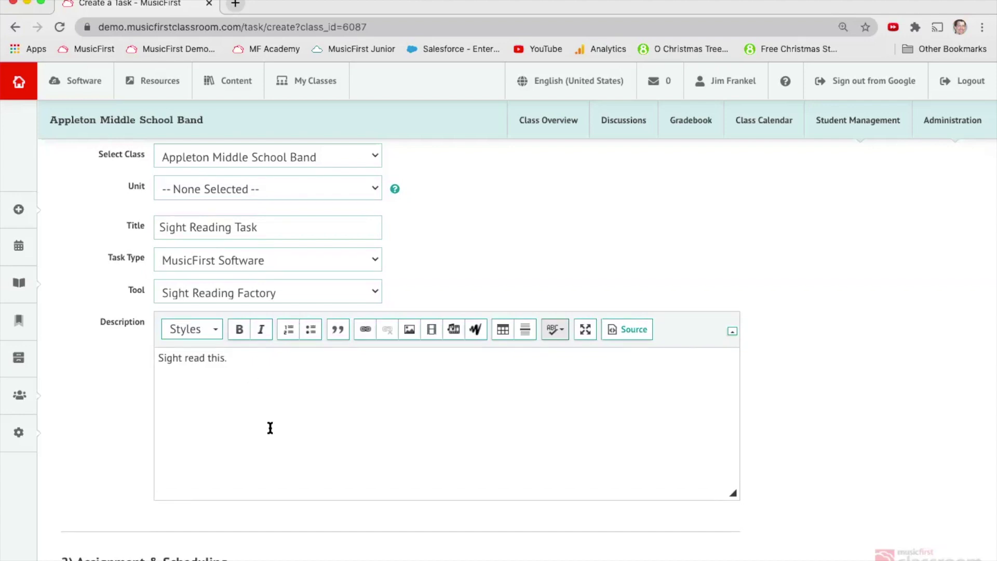
pyautogui.scroll(-5, 270, 427)
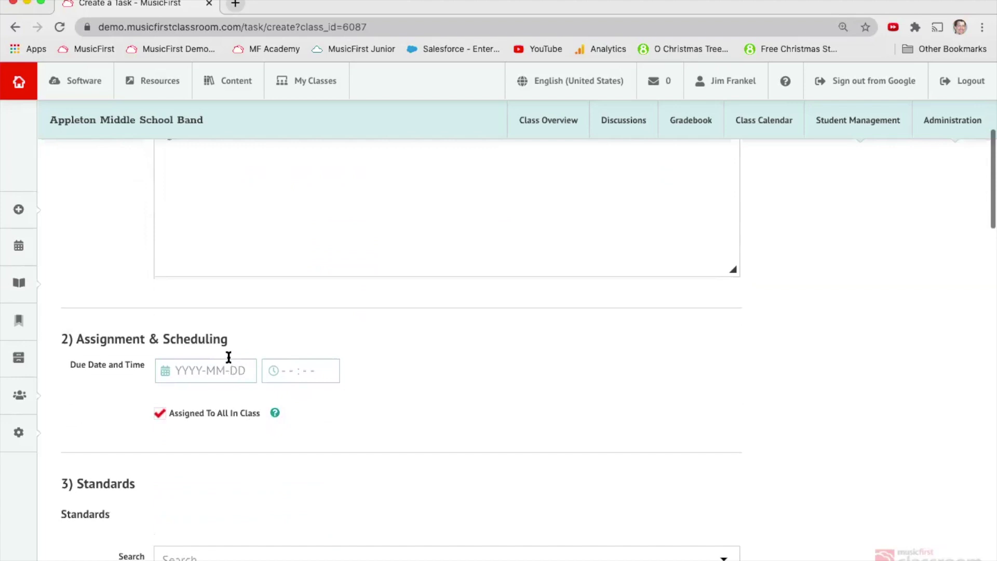
pyautogui.click(218, 370)
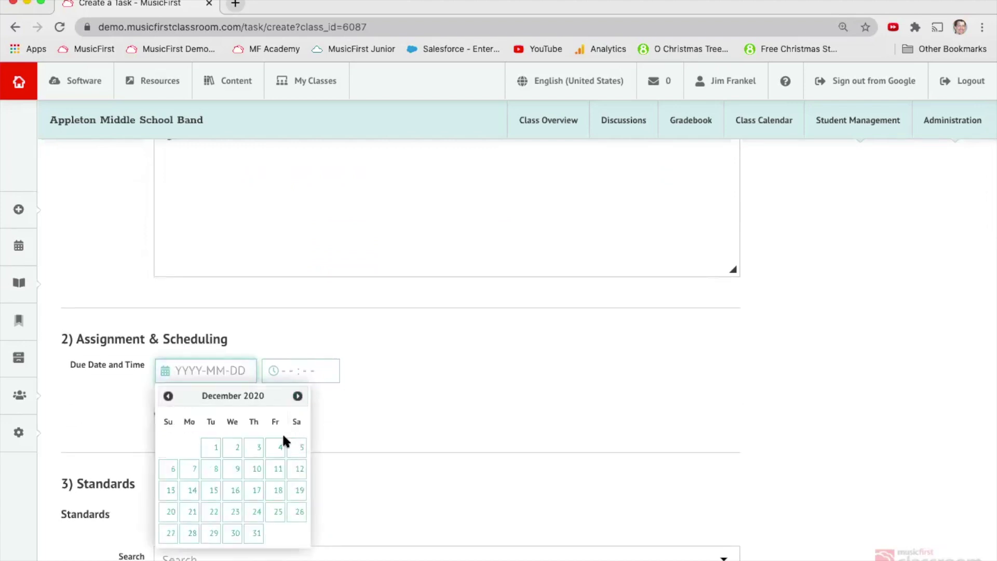
pyautogui.click(279, 447)
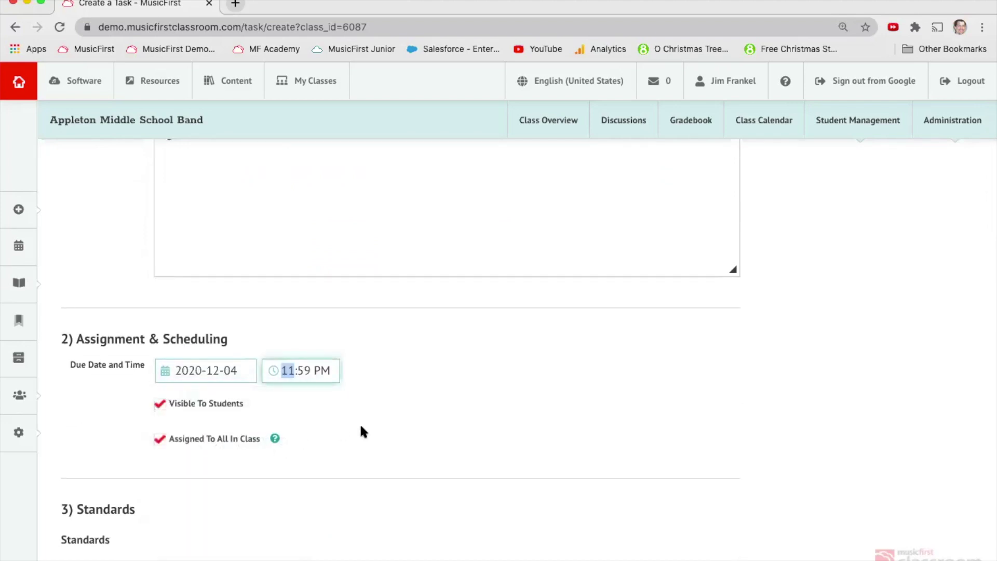
# Add the task to the gradebook with 100 maximum points, leave the standards and grading description empty, and create the task
pyautogui.scroll(-1, 361, 429)
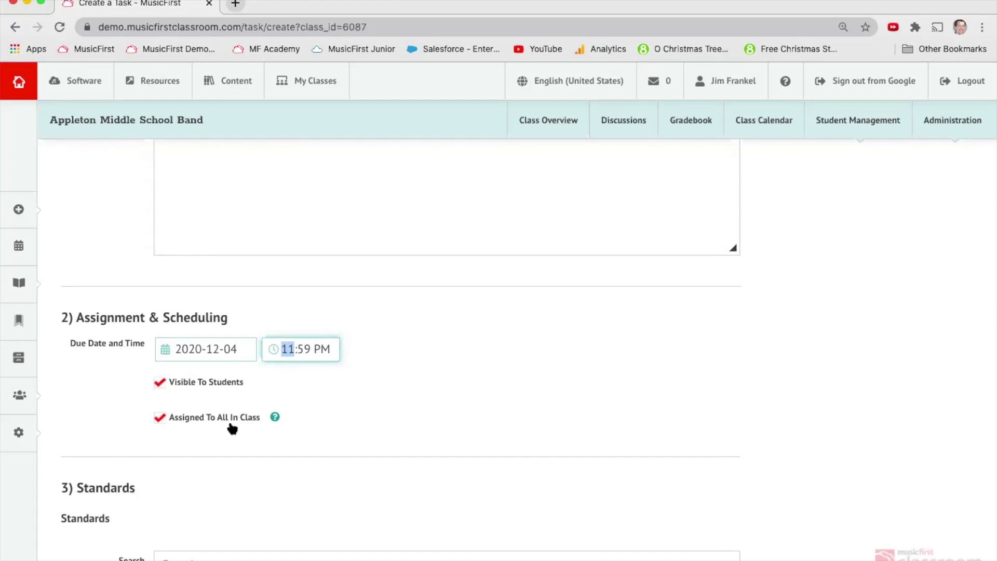
pyautogui.scroll(-6, 458, 452)
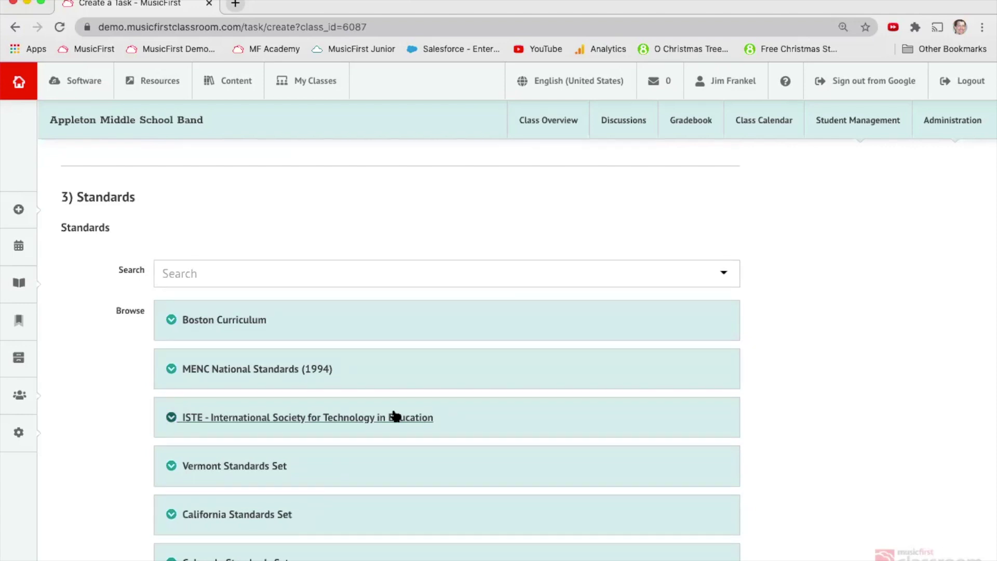
pyautogui.scroll(-20, 393, 412)
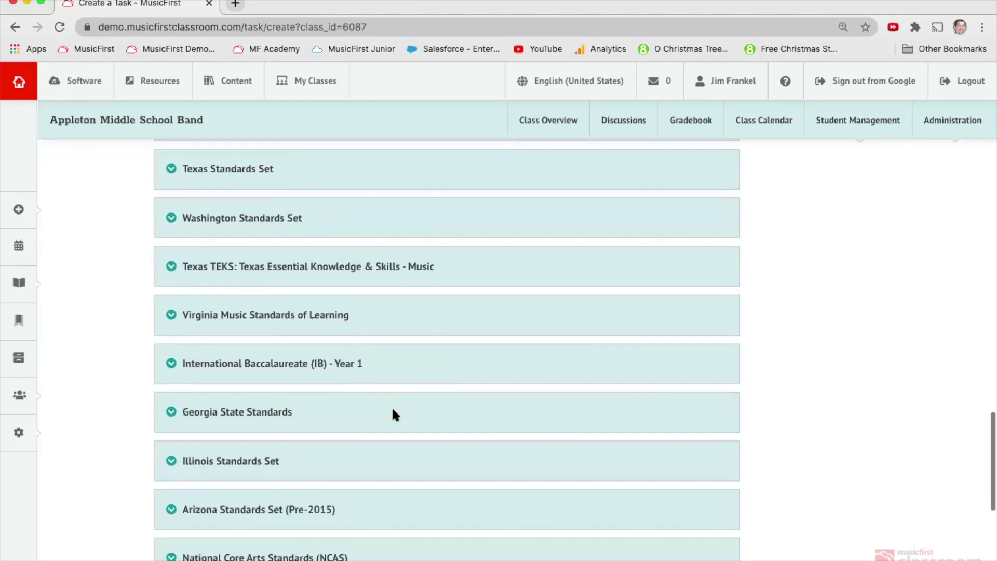
pyautogui.scroll(-8, 393, 414)
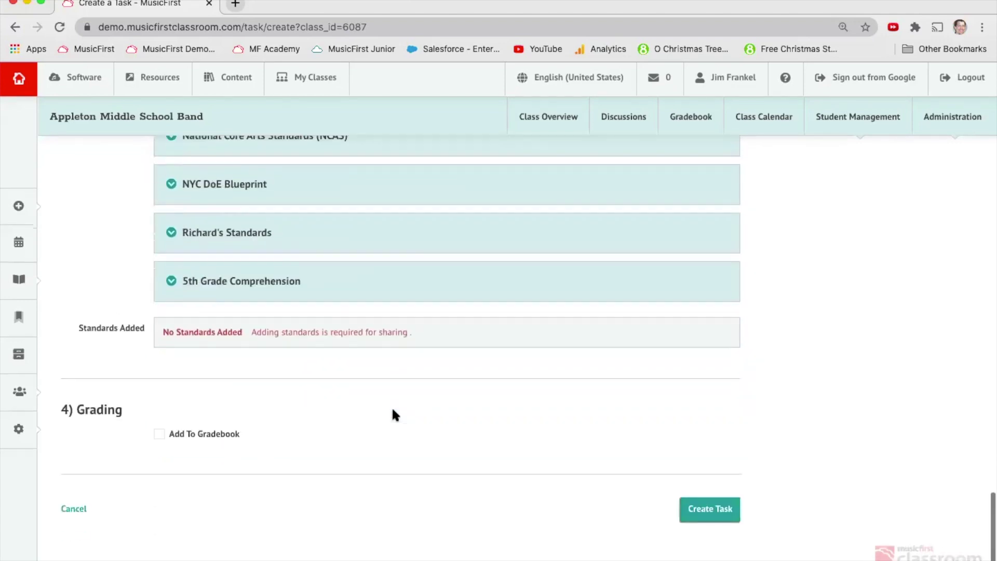
pyautogui.click(159, 442)
pyautogui.click(162, 466)
pyautogui.write('0')
pyautogui.click(367, 416)
pyautogui.scroll(-6, 366, 417)
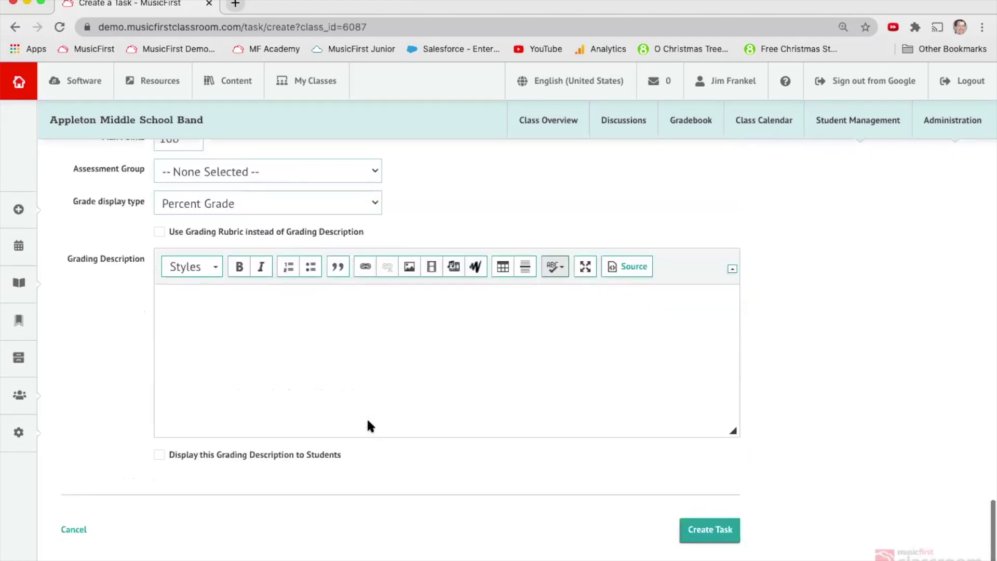
pyautogui.scroll(-1, 367, 426)
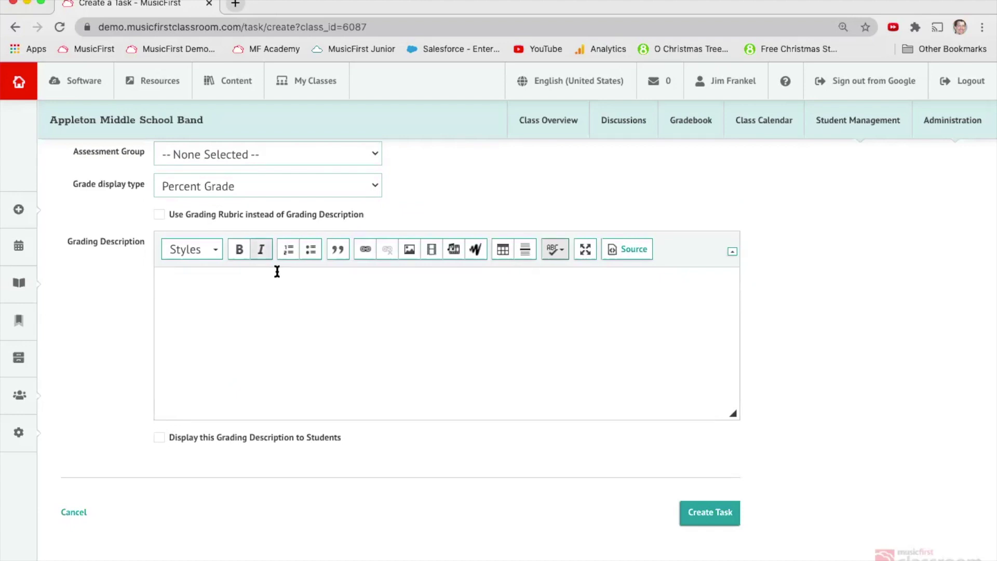
pyautogui.click(715, 521)
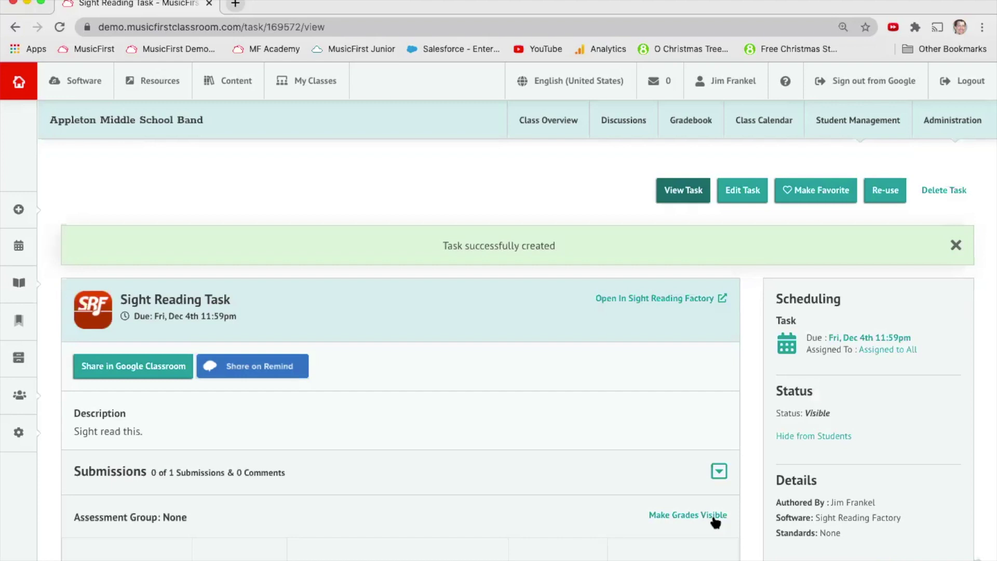
# Open the task in Sight Reading Factory and enter the student instructions "Choose your instrument and then sight read!"
pyautogui.click(643, 305)
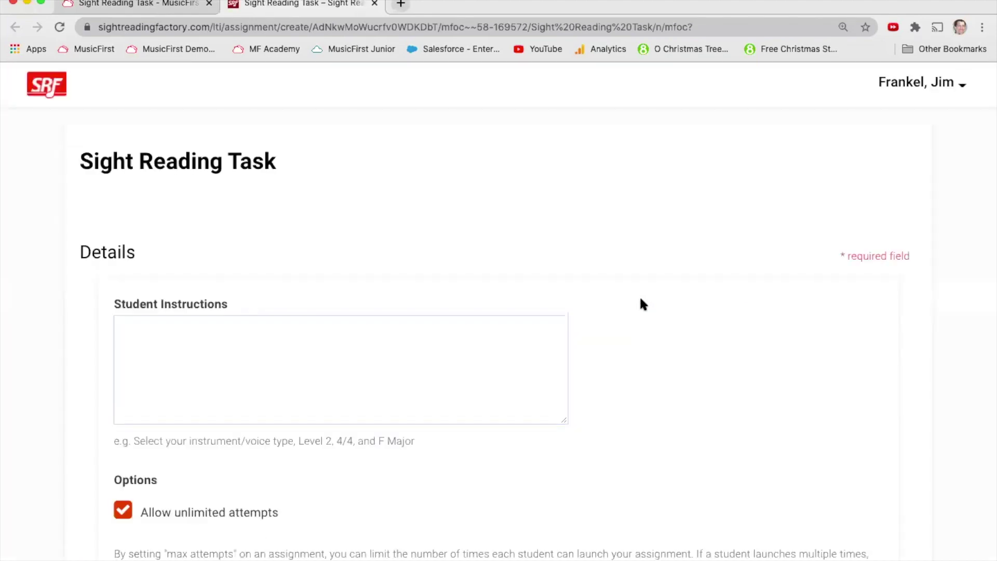
pyautogui.click(435, 335)
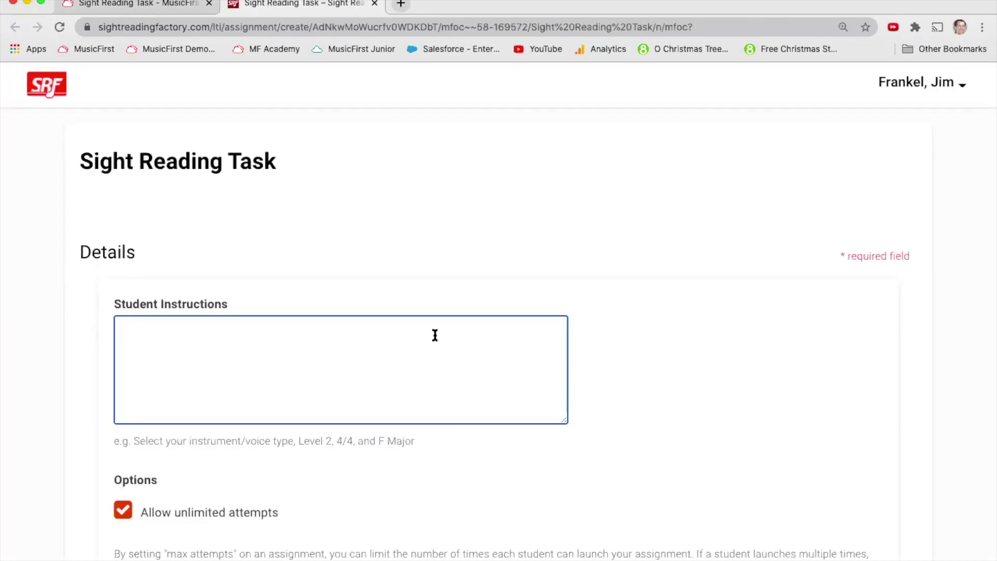
pyautogui.write('Choose your instru')
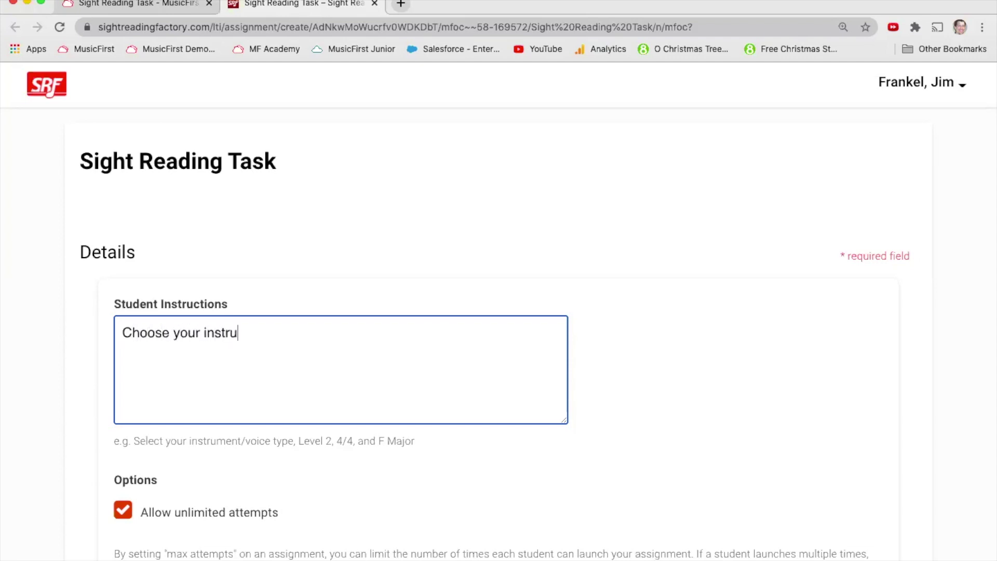
pyautogui.write('ment and then sigh')
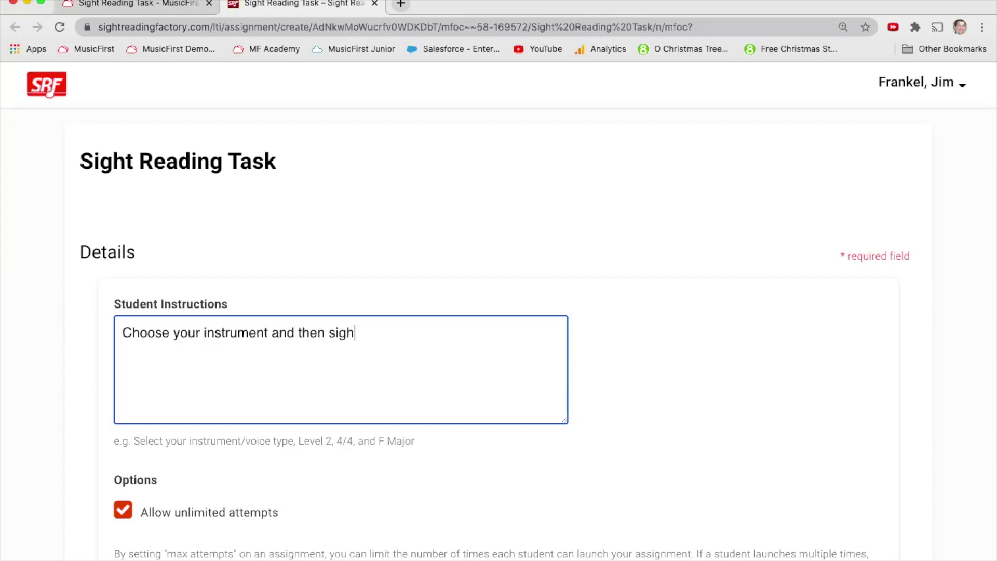
pyautogui.write('t read!')
# Leave the instrument for students to choose and set the assignment's level to 1 (Sight Reading Factory®)
pyautogui.scroll(-5, 846, 493)
pyautogui.scroll(-3, 216, 363)
pyautogui.scroll(-4, 215, 365)
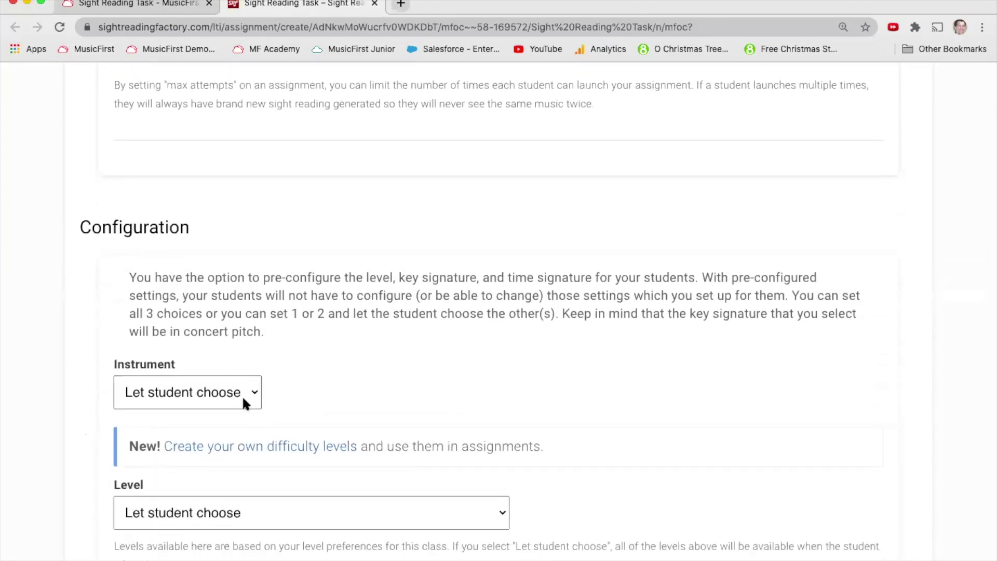
pyautogui.scroll(-3, 243, 394)
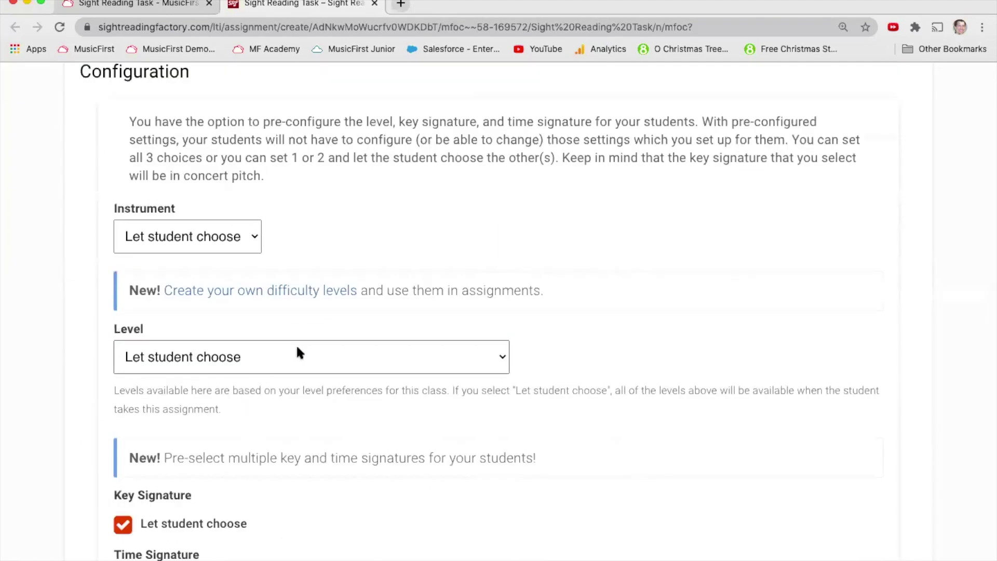
pyautogui.click(297, 349)
pyautogui.click(285, 395)
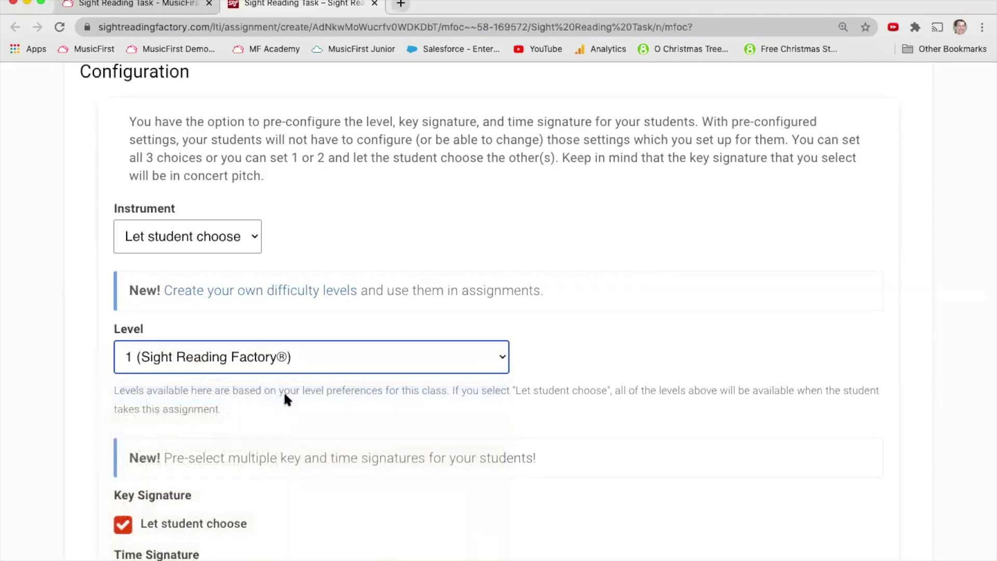
# Turn off student choice of key signature and preselect C Major and Bb Major
pyautogui.scroll(-2, 260, 395)
pyautogui.click(122, 361)
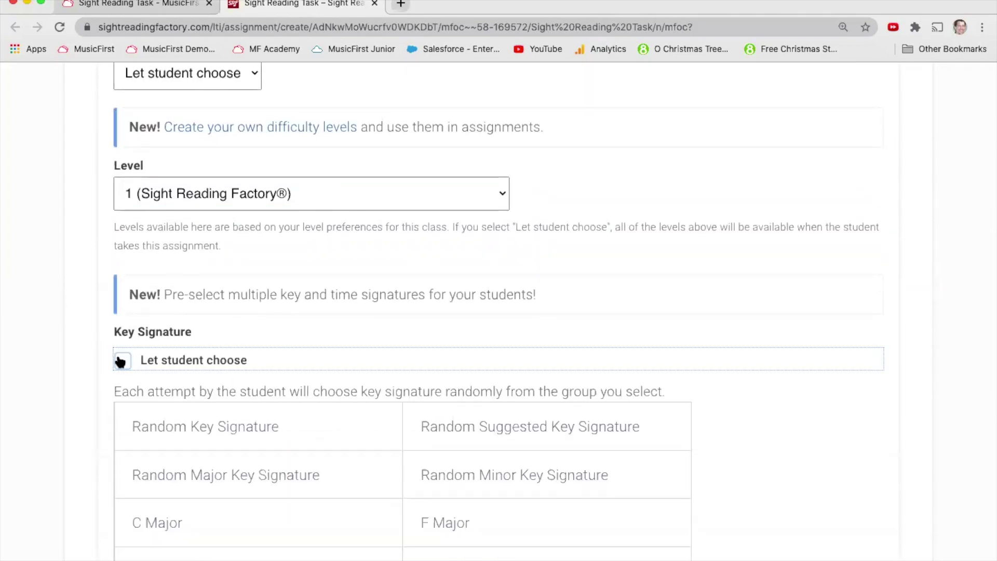
pyautogui.scroll(-2, 376, 435)
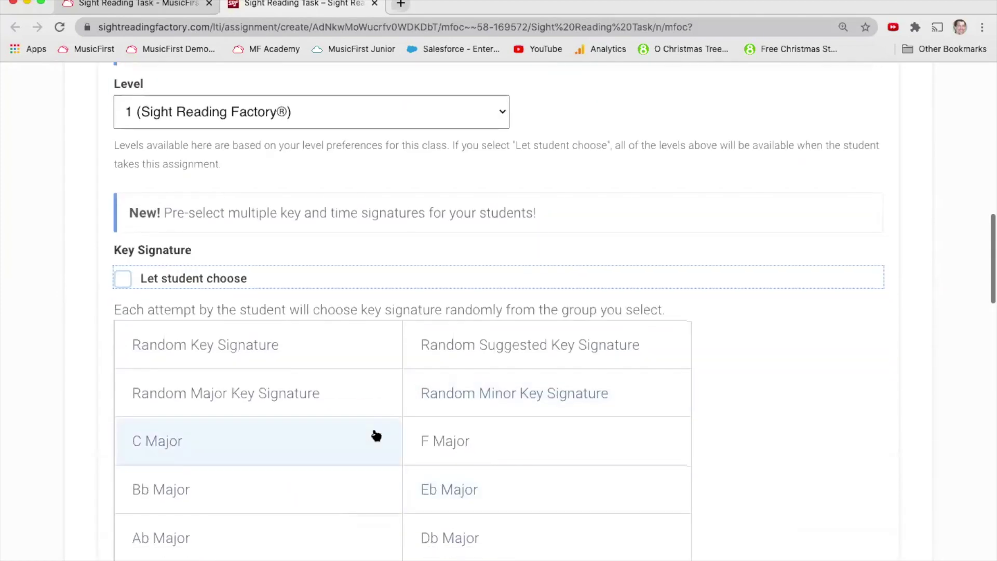
pyautogui.click(350, 447)
pyautogui.click(323, 492)
pyautogui.scroll(-10, 323, 493)
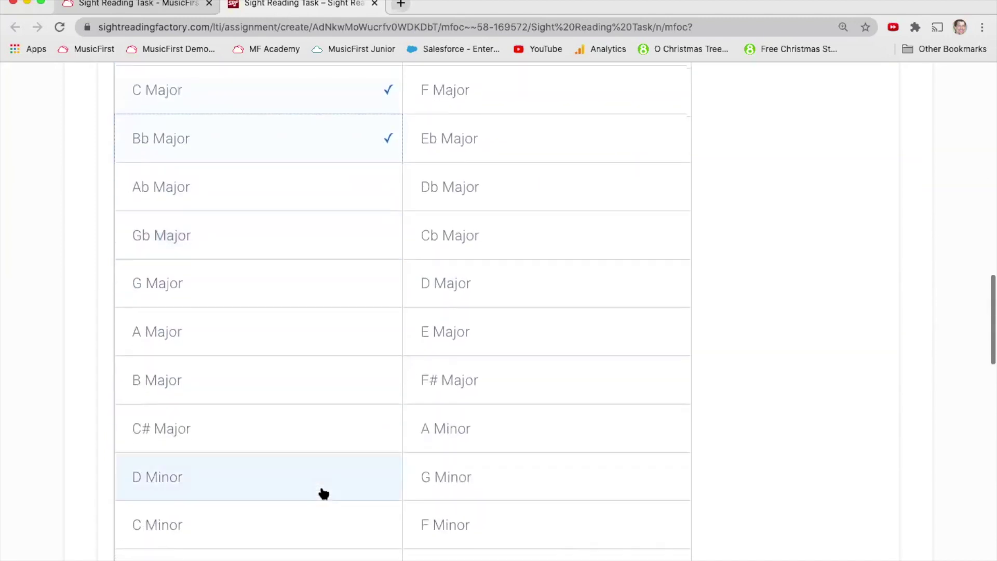
# Turn off student choice of time signature and preselect 4/4 and 3/4
pyautogui.scroll(-10, 323, 493)
pyautogui.click(123, 167)
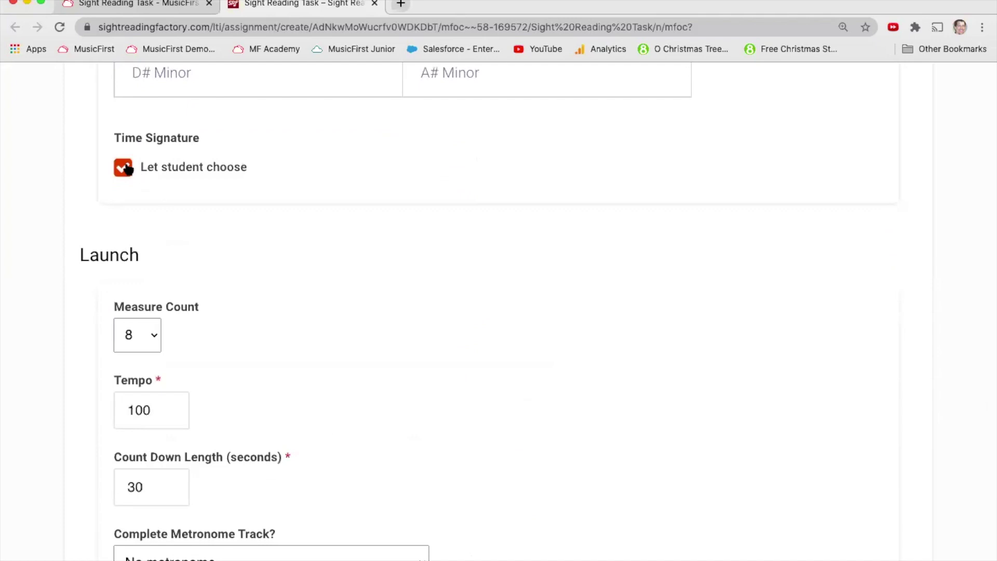
pyautogui.click(429, 281)
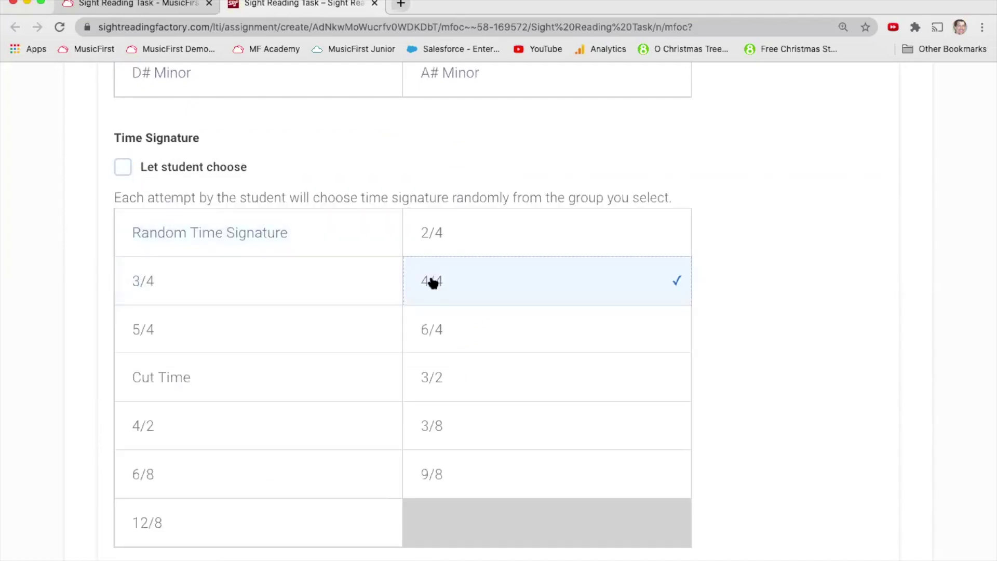
pyautogui.click(323, 297)
# Set the assignment's count down length to 10 seconds
pyautogui.scroll(-10, 364, 340)
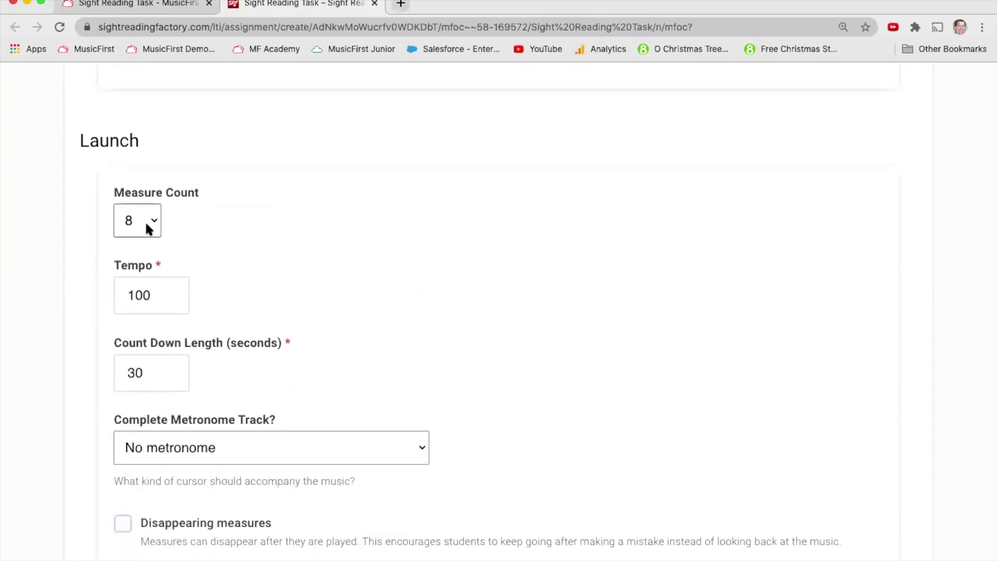
pyautogui.scroll(-3, 152, 296)
pyautogui.click(138, 286)
pyautogui.press('BackSpace')
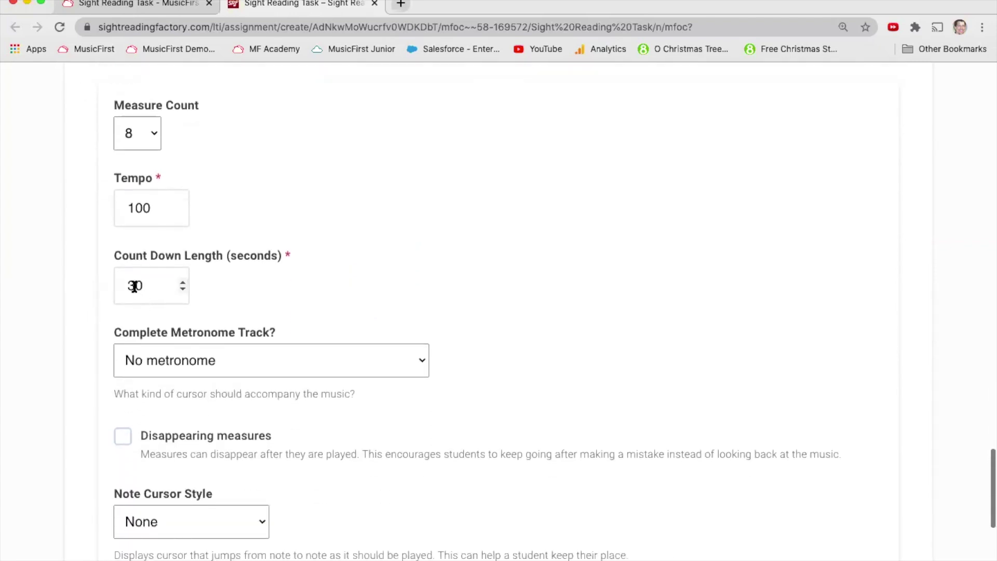
pyautogui.write('1')
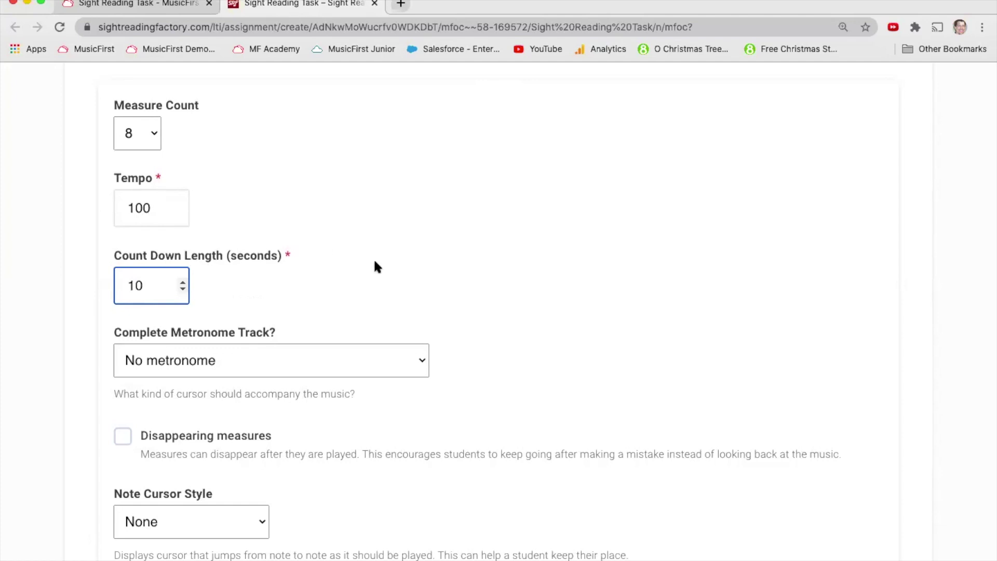
# Set the complete metronome track to include a metronome that does not subdivide the beat
pyautogui.scroll(-2, 431, 260)
pyautogui.scroll(-2, 469, 261)
pyautogui.click(422, 271)
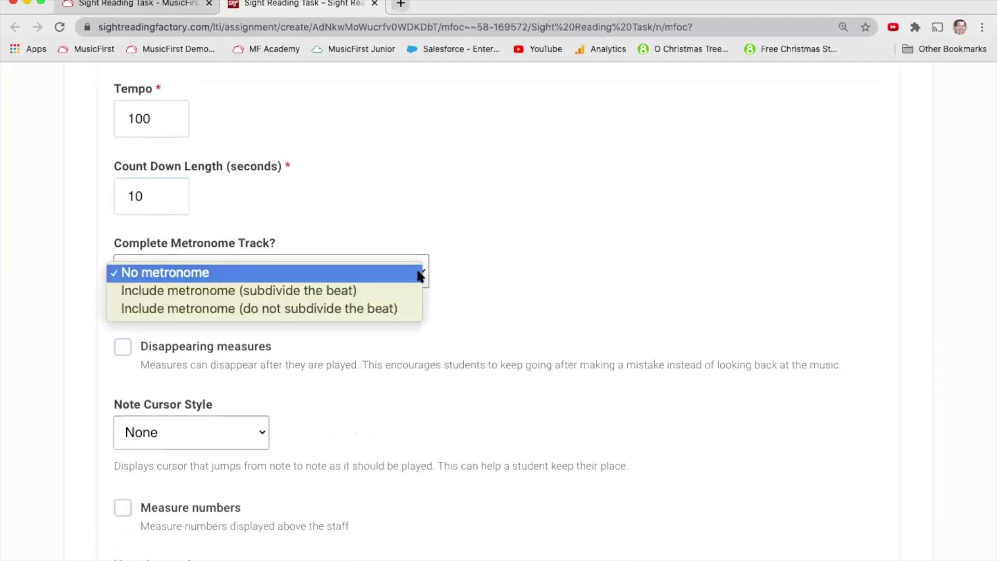
pyautogui.click(413, 294)
pyautogui.click(405, 286)
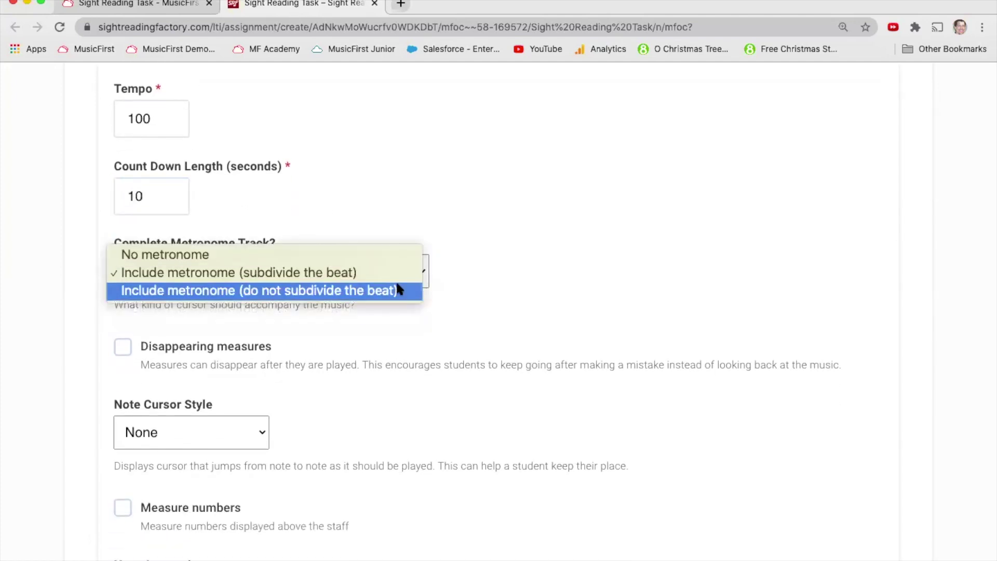
pyautogui.click(398, 292)
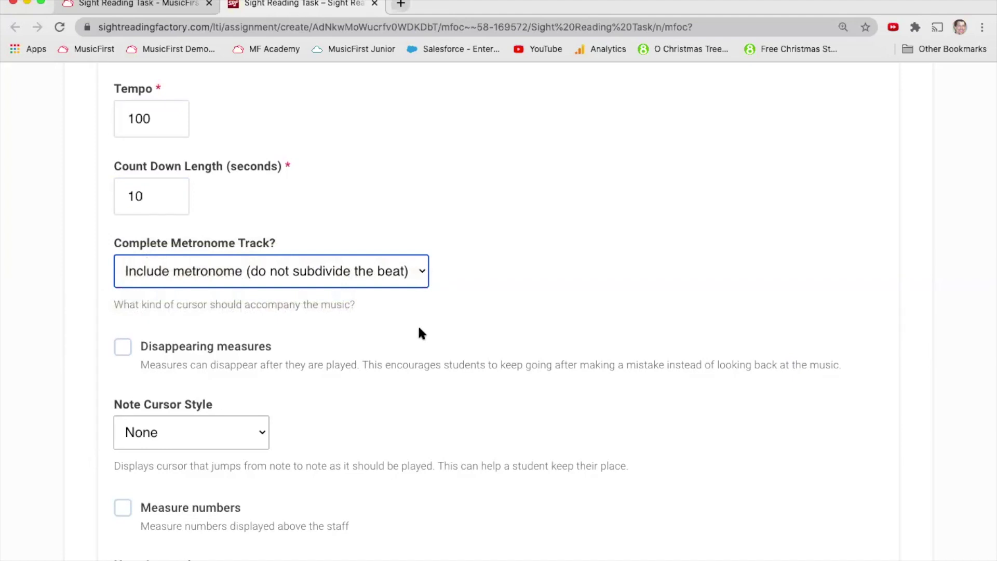
# Turn on disappearing measures and set the note annotations to Movable Do & La Based Minor
pyautogui.scroll(-3, 512, 403)
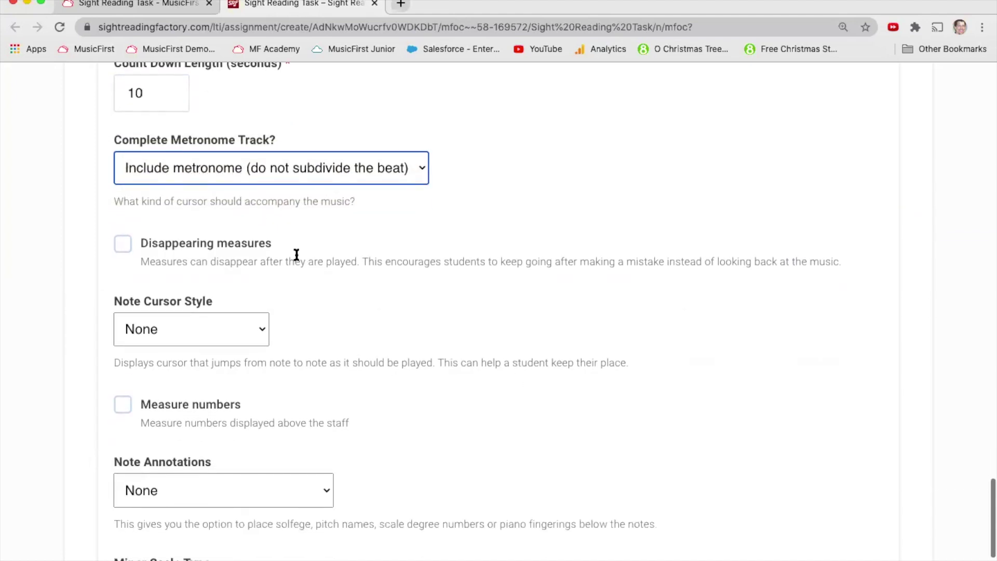
pyautogui.click(123, 245)
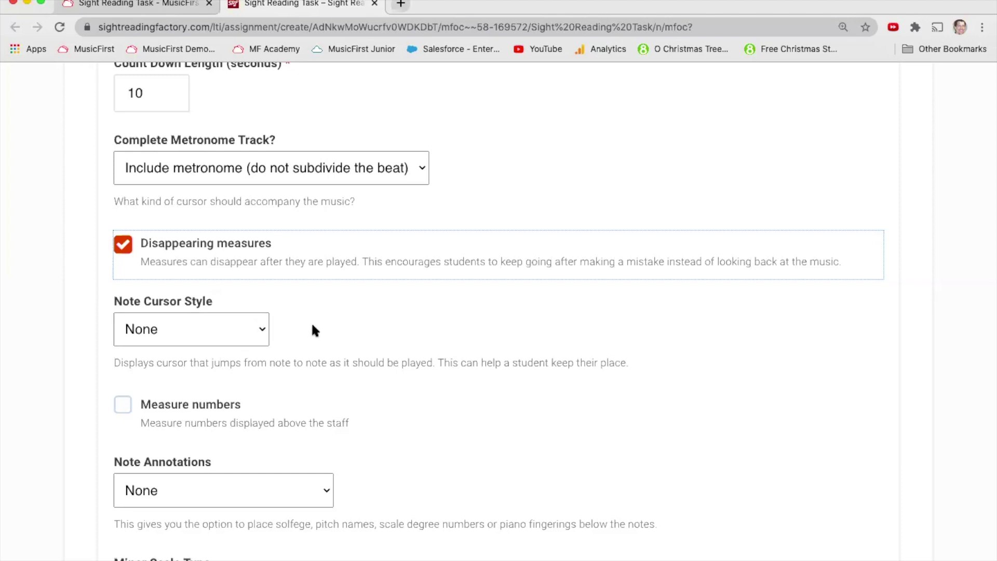
pyautogui.scroll(-5, 396, 347)
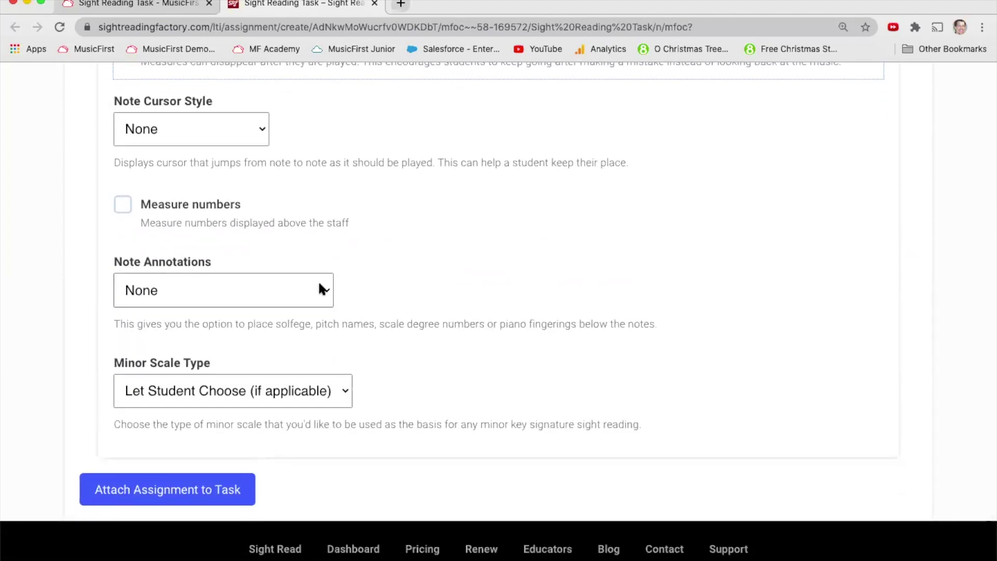
pyautogui.click(322, 289)
pyautogui.click(299, 363)
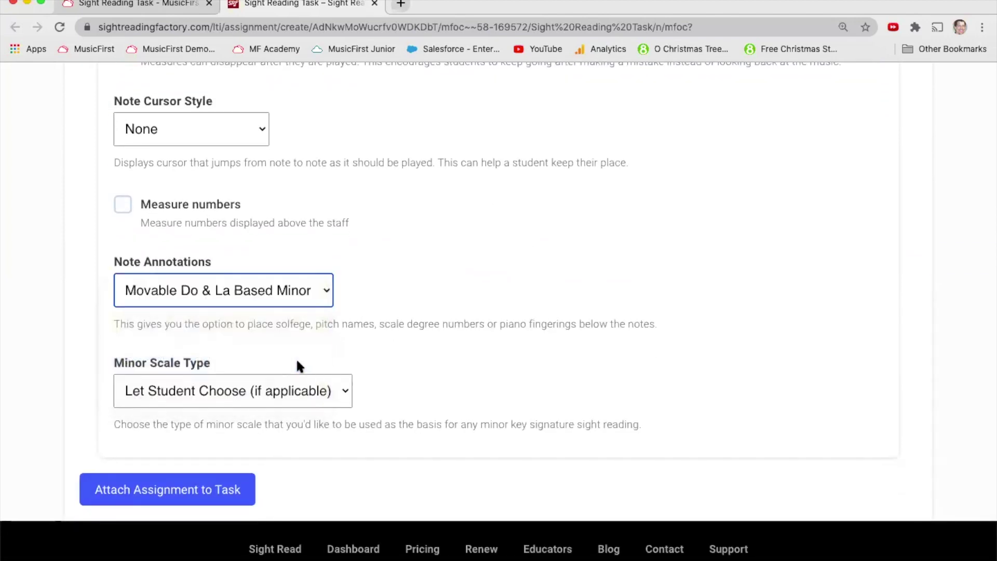
# Attach the sight reading assignment to the task and confirm the submission
pyautogui.scroll(-1, 386, 338)
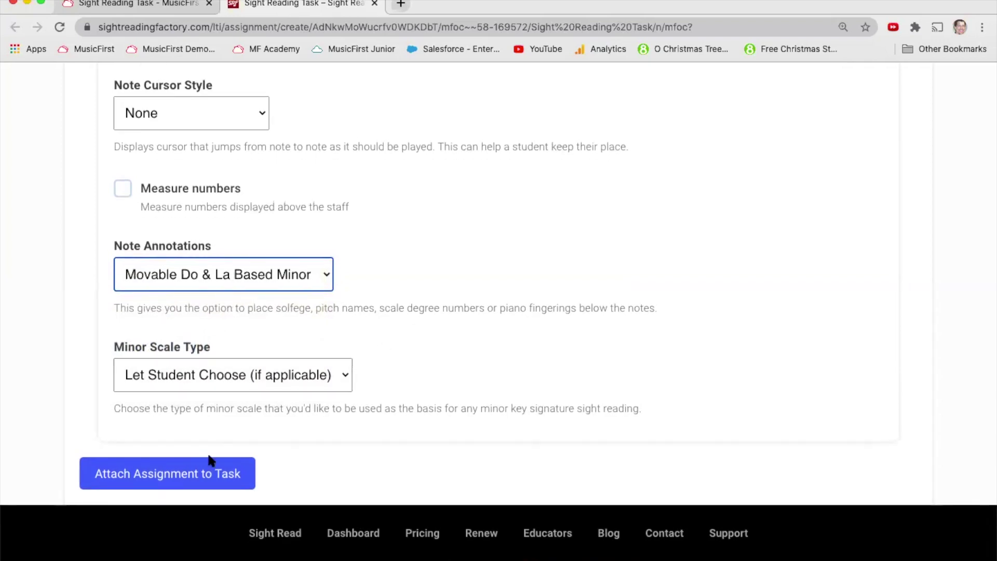
pyautogui.click(195, 475)
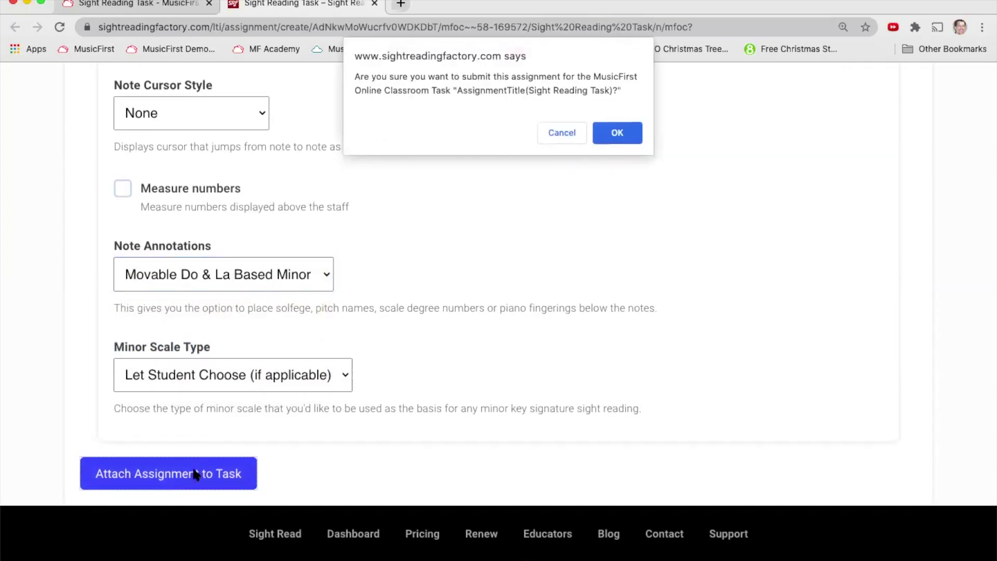
pyautogui.click(617, 133)
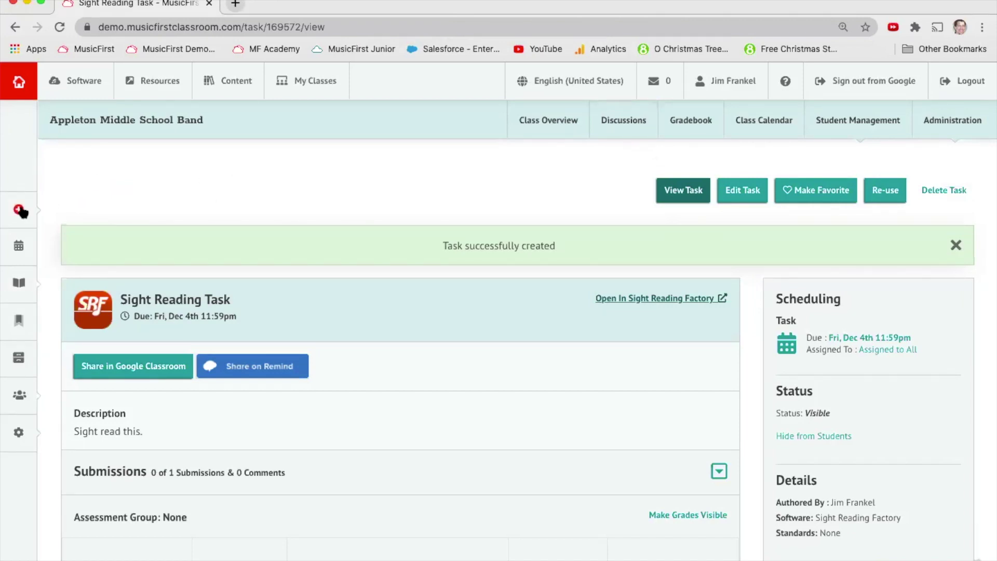
# Examine the class choices for sharing the task in Google Classroom, close them unshared, and select the task's web address
pyautogui.moveTo(23, 212)
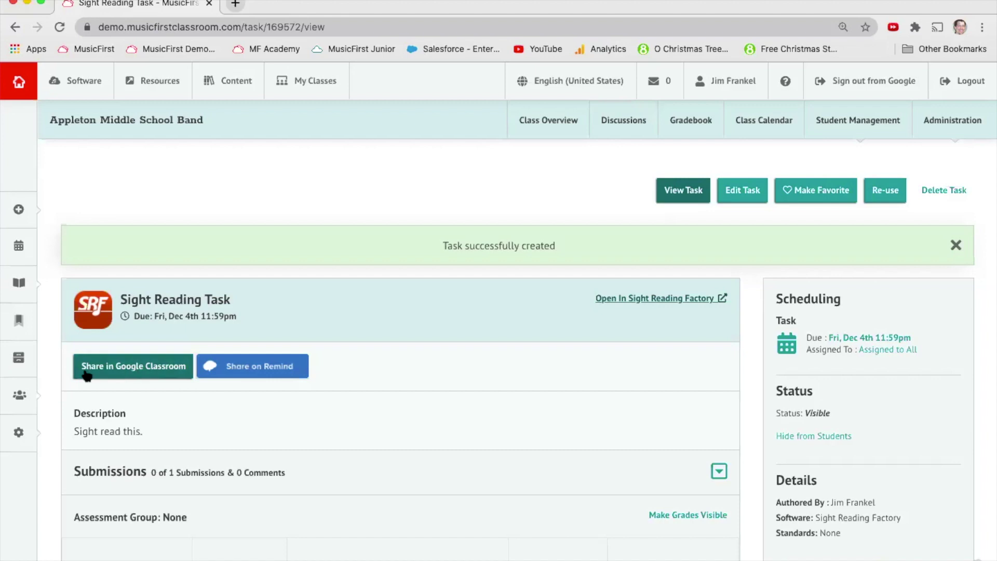
pyautogui.click(144, 370)
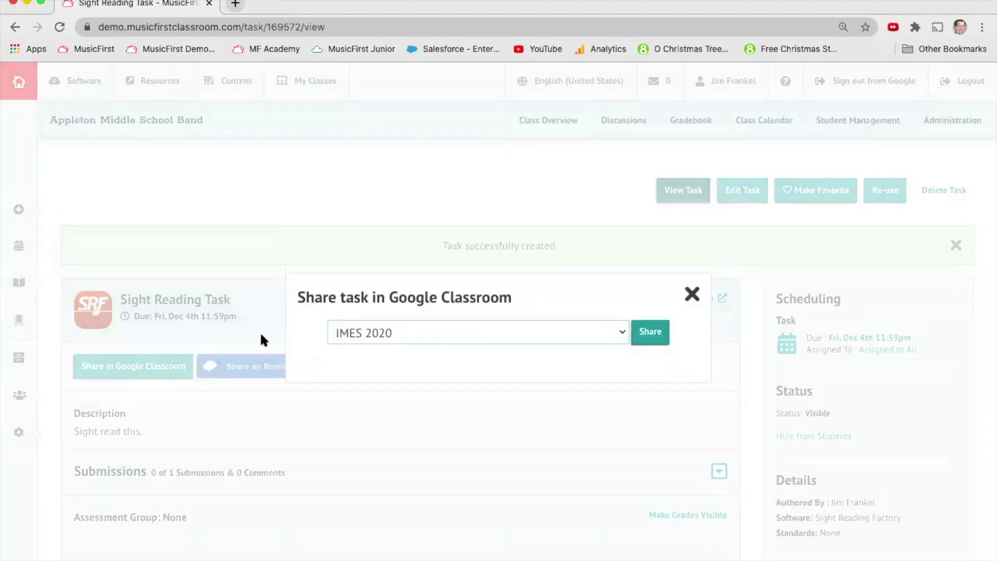
pyautogui.click(447, 330)
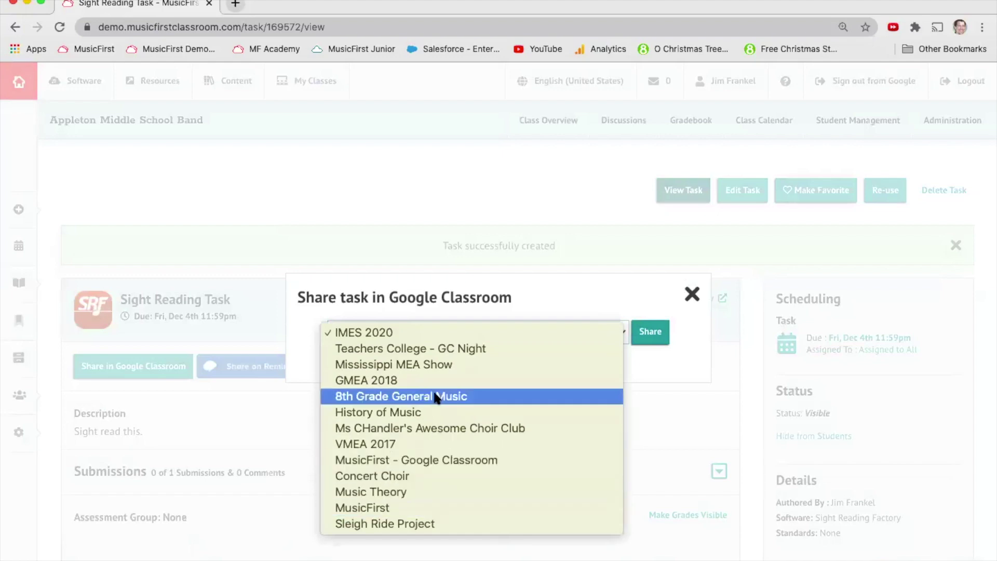
pyautogui.click(691, 292)
pyautogui.click(689, 293)
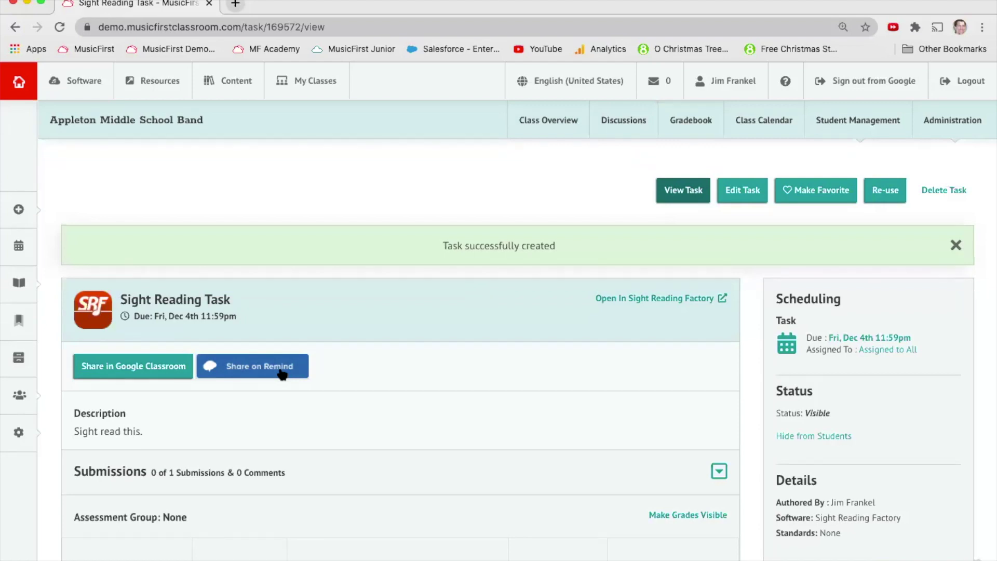
pyautogui.click(192, 29)
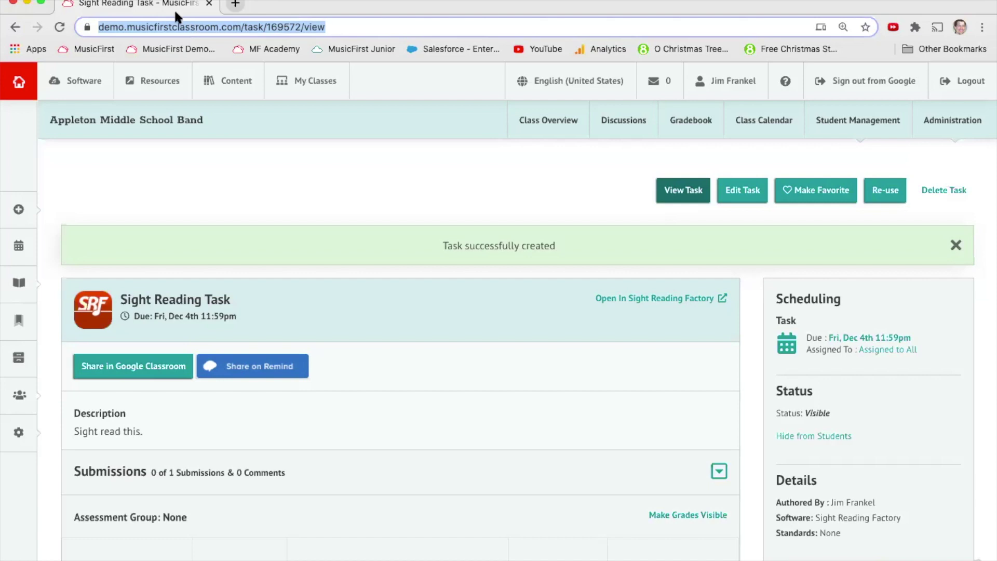
# Start a new task for the Appleton Middle School Band class and title it "PracticeFirst task"
pyautogui.click(18, 209)
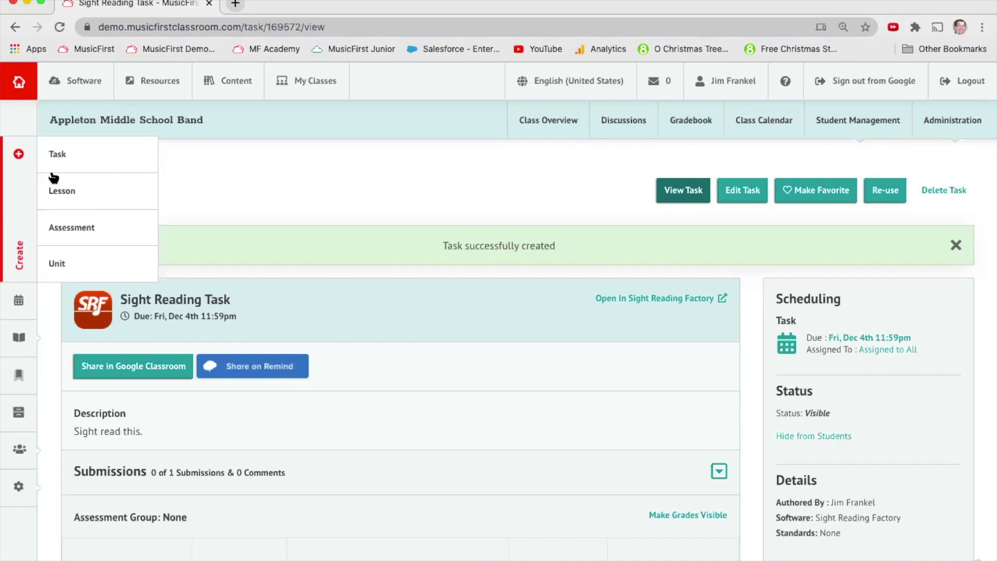
pyautogui.click(65, 153)
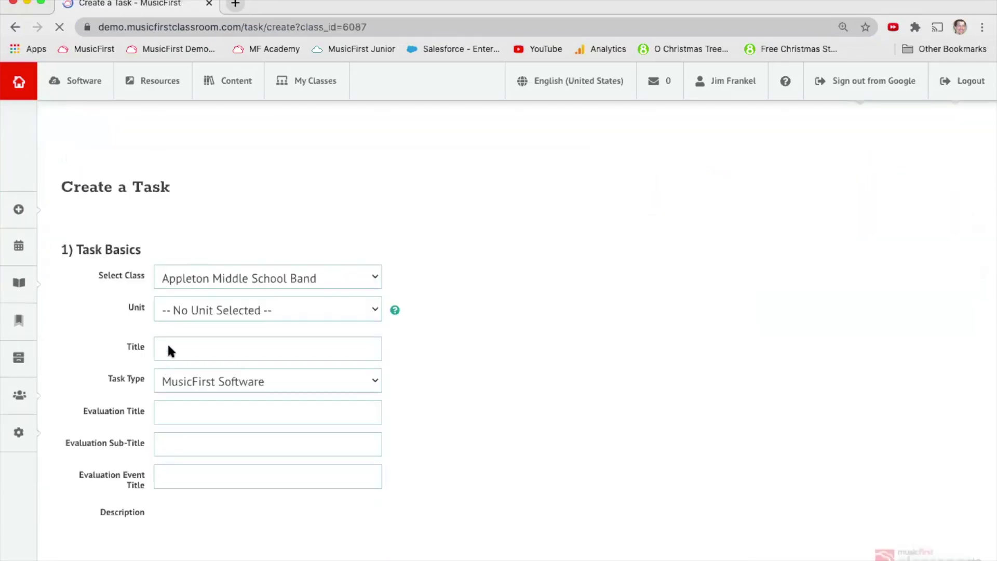
pyautogui.click(169, 348)
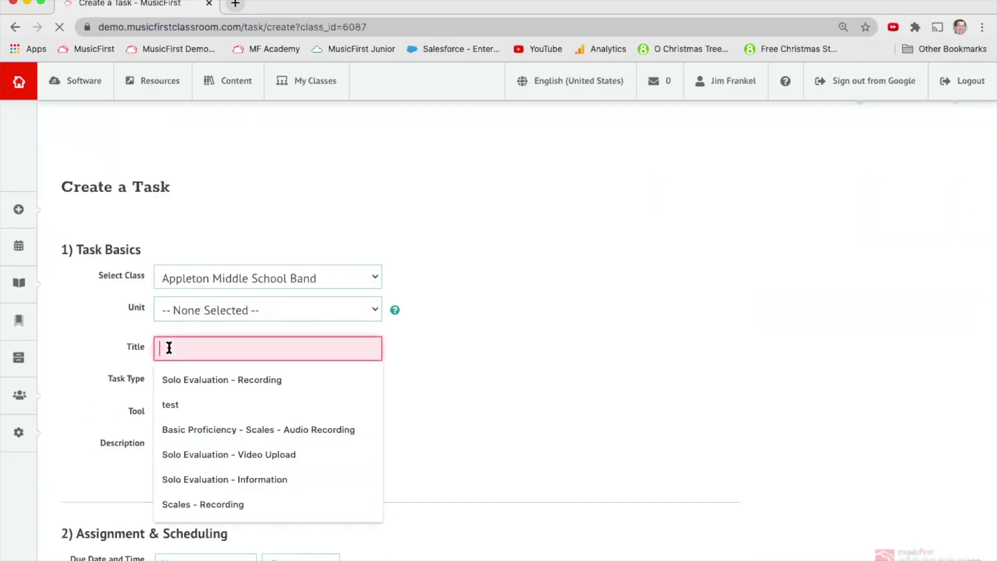
pyautogui.write('PracticeFi')
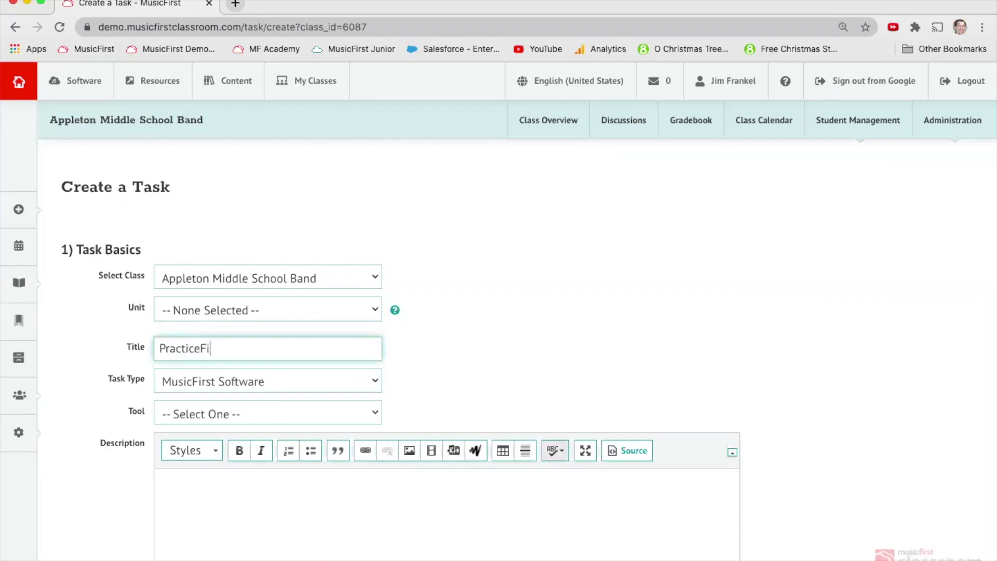
pyautogui.write('rst task')
# Choose PracticeFirst as the task's tool and enter the description "Play your best."
pyautogui.click(197, 418)
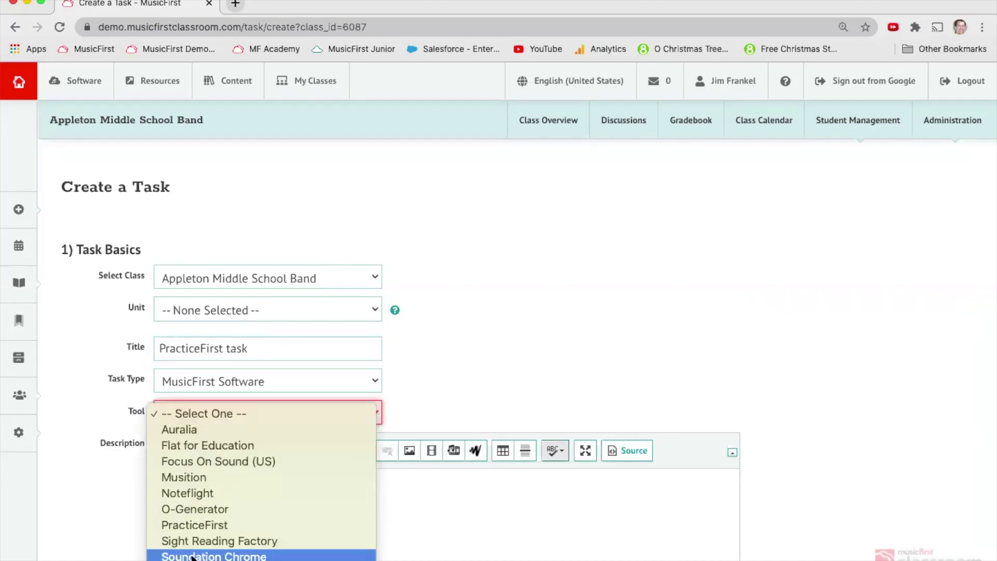
pyautogui.click(196, 524)
pyautogui.write('Play y')
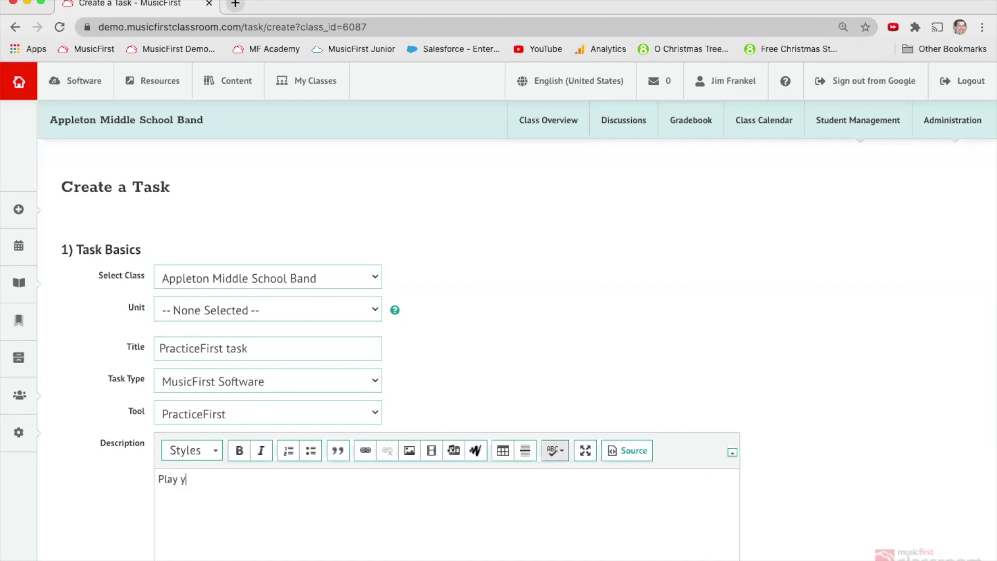
pyautogui.write('our best.')
# Set the new task's due date to December 4, 2020
pyautogui.scroll(-3, 742, 426)
pyautogui.scroll(-5, 742, 423)
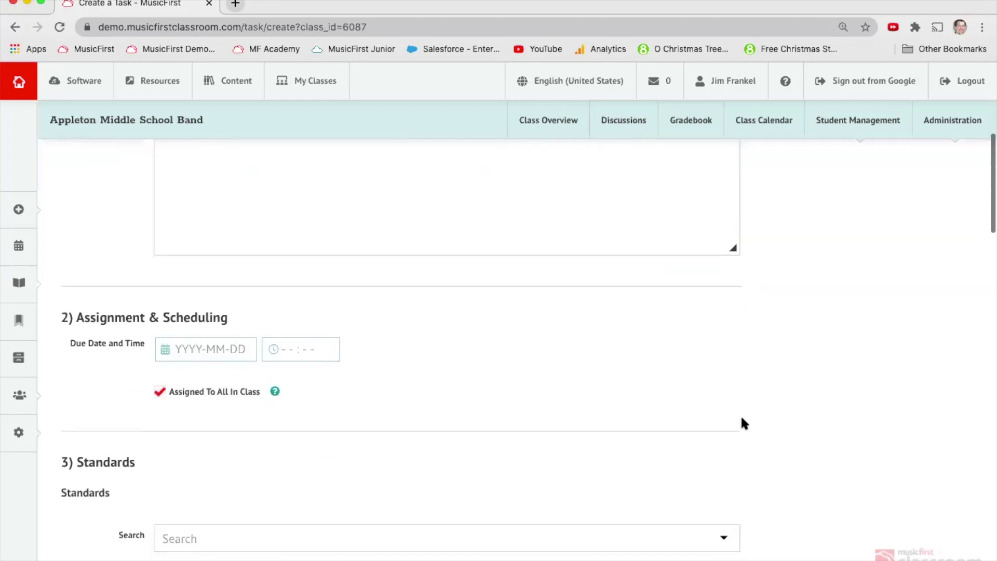
pyautogui.click(208, 322)
pyautogui.click(301, 348)
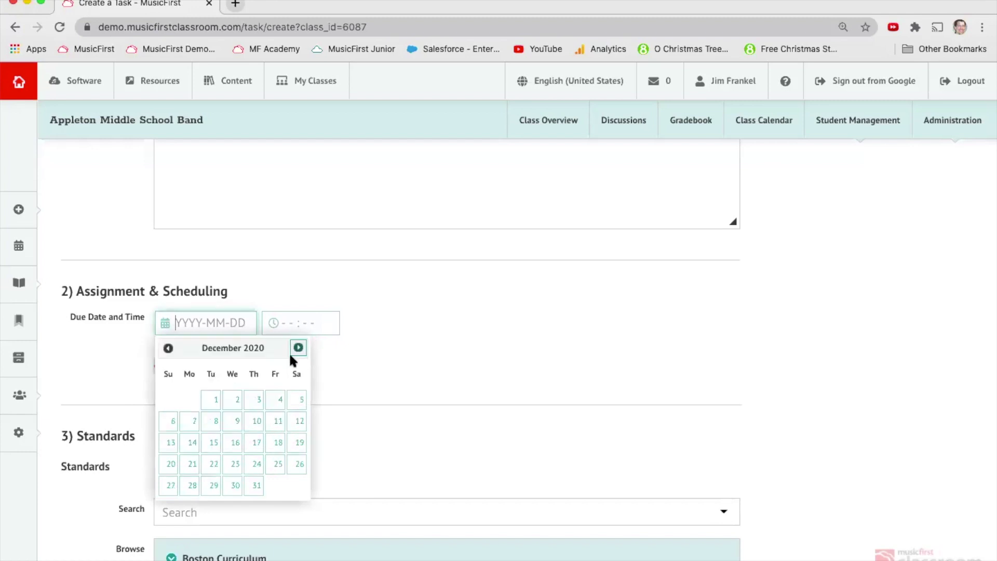
pyautogui.click(276, 396)
# Add the task to the gradebook with a maximum of 100 points and create it
pyautogui.scroll(-3, 313, 404)
pyautogui.scroll(-20, 313, 403)
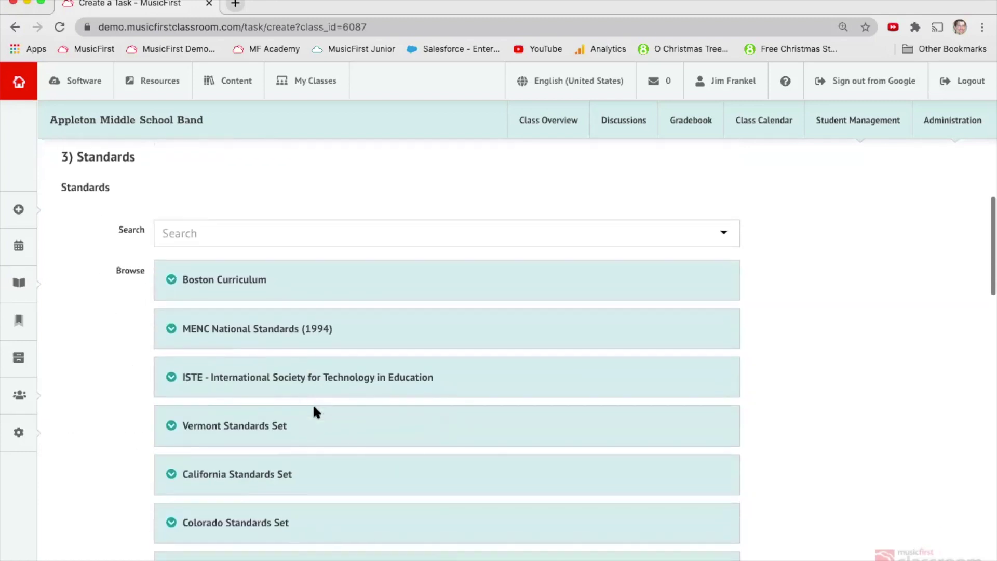
pyautogui.scroll(-1, 312, 404)
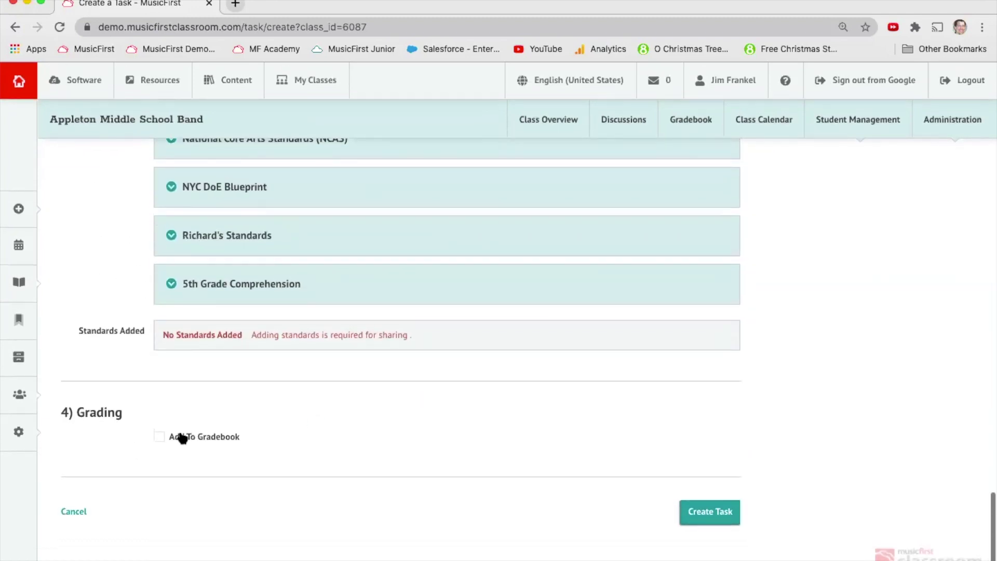
pyautogui.click(159, 446)
pyautogui.click(155, 460)
pyautogui.write('100')
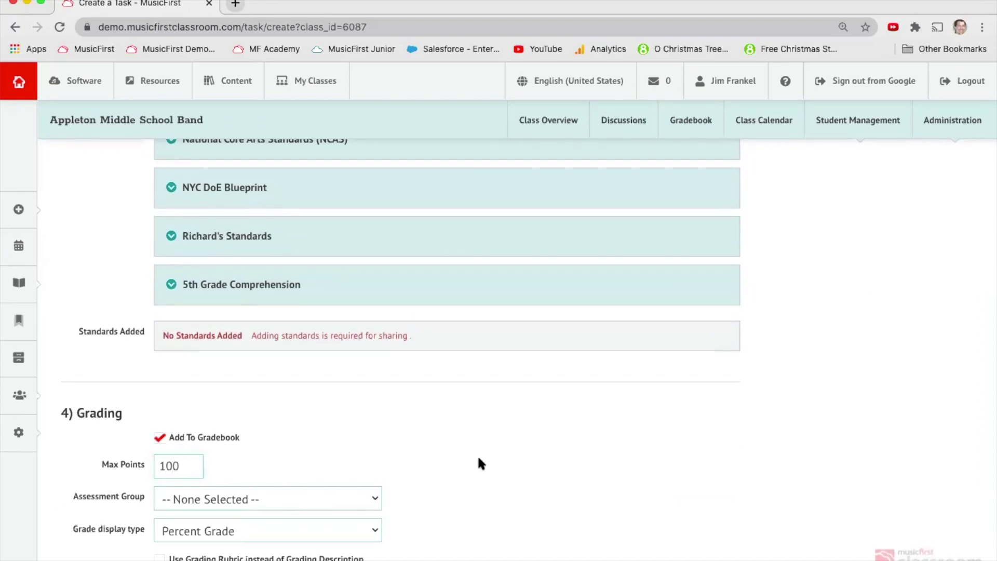
pyautogui.scroll(-7, 478, 454)
pyautogui.click(700, 514)
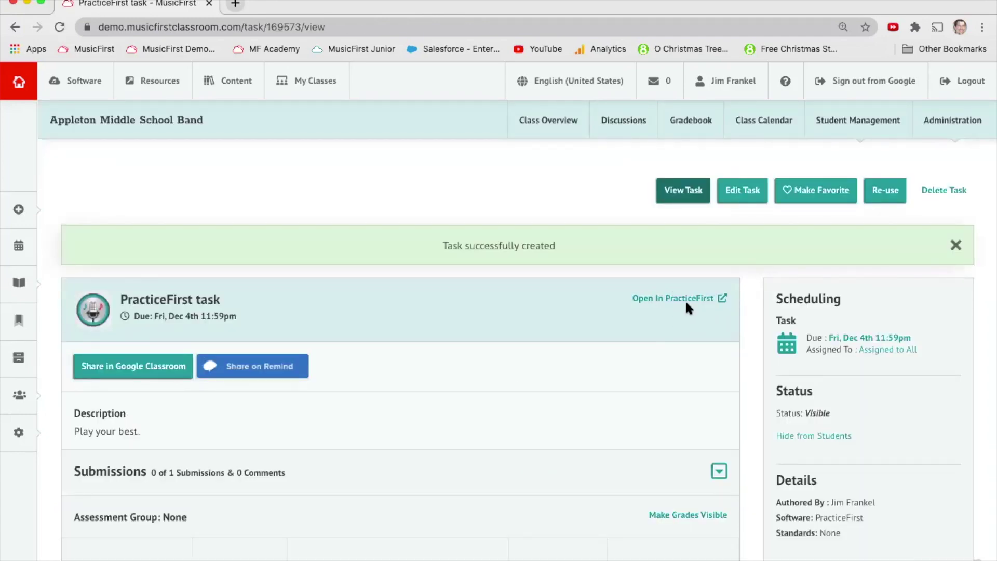
# Open the task in PracticeFirst and filter the available content by the Voice instrument and the NYSSMA® series
pyautogui.click(686, 303)
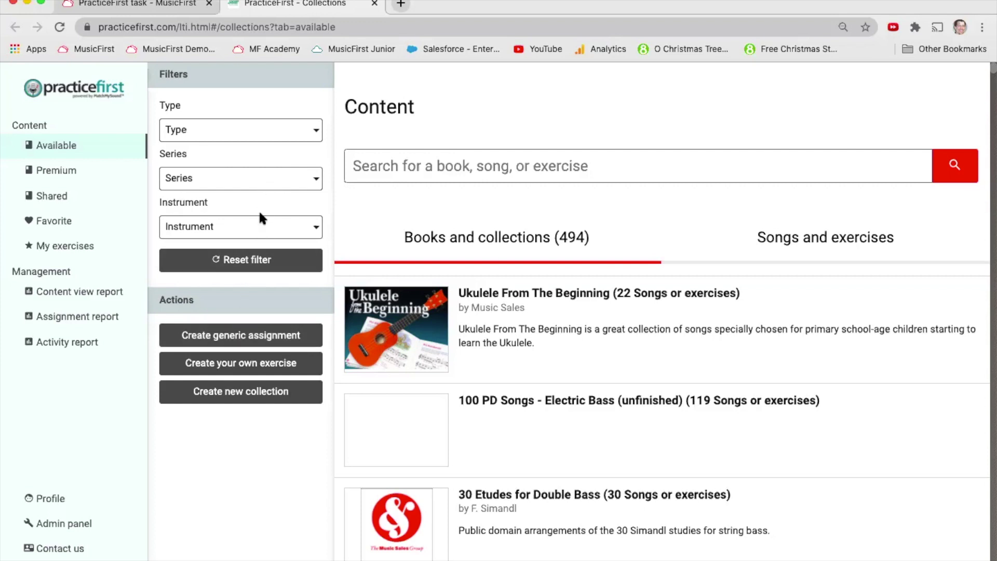
pyautogui.click(260, 232)
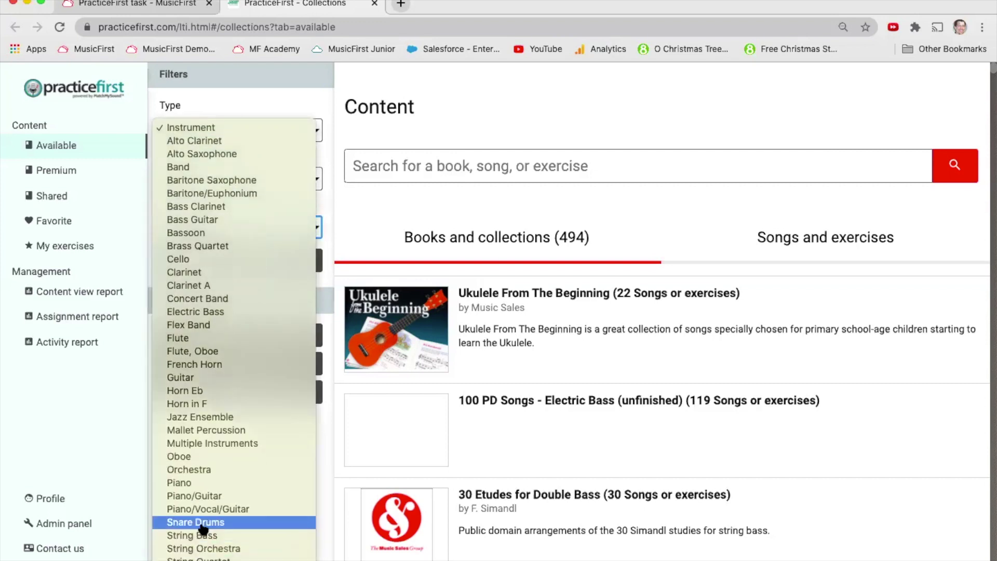
pyautogui.scroll(-5, 233, 467)
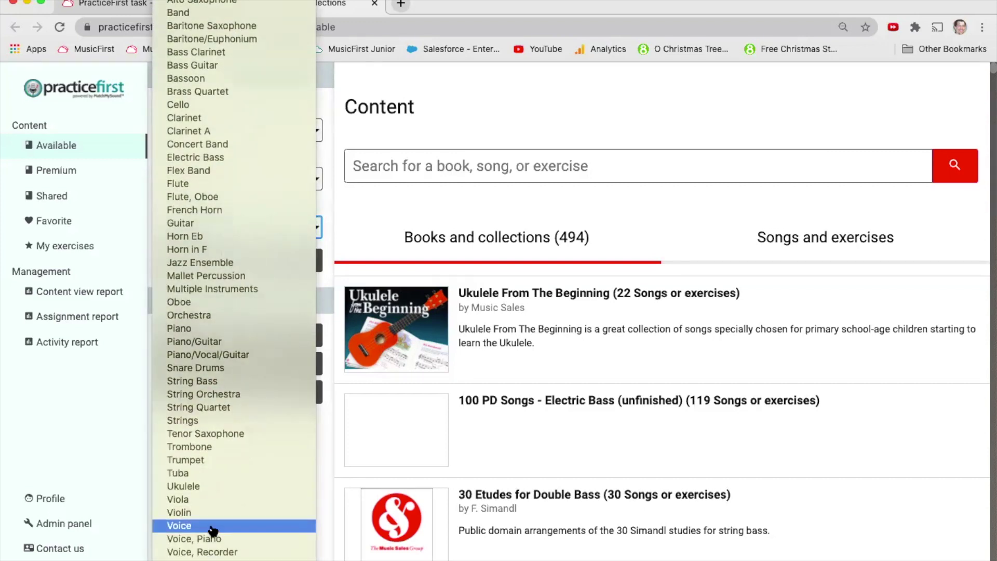
pyautogui.press('Escape')
pyautogui.click(272, 185)
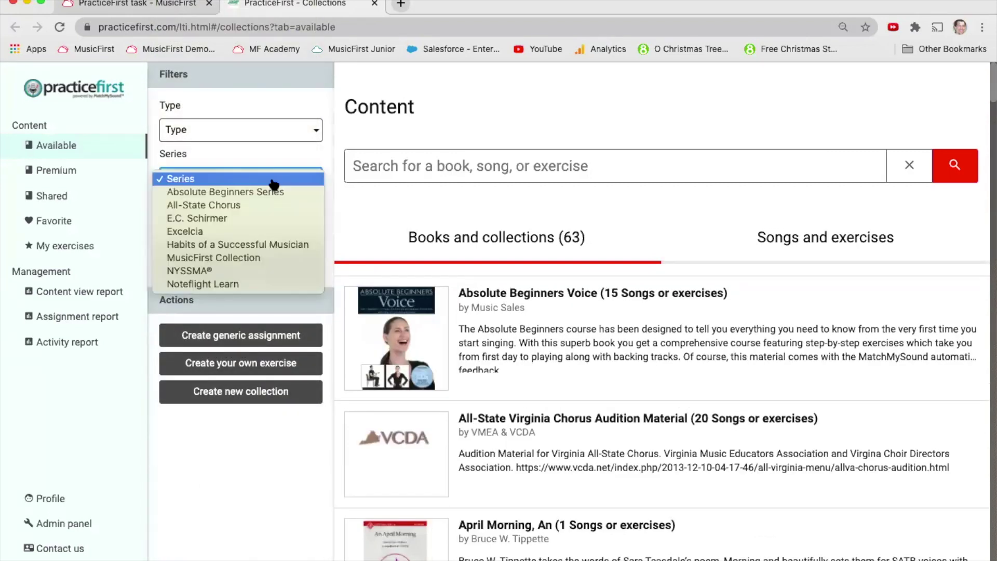
pyautogui.click(253, 270)
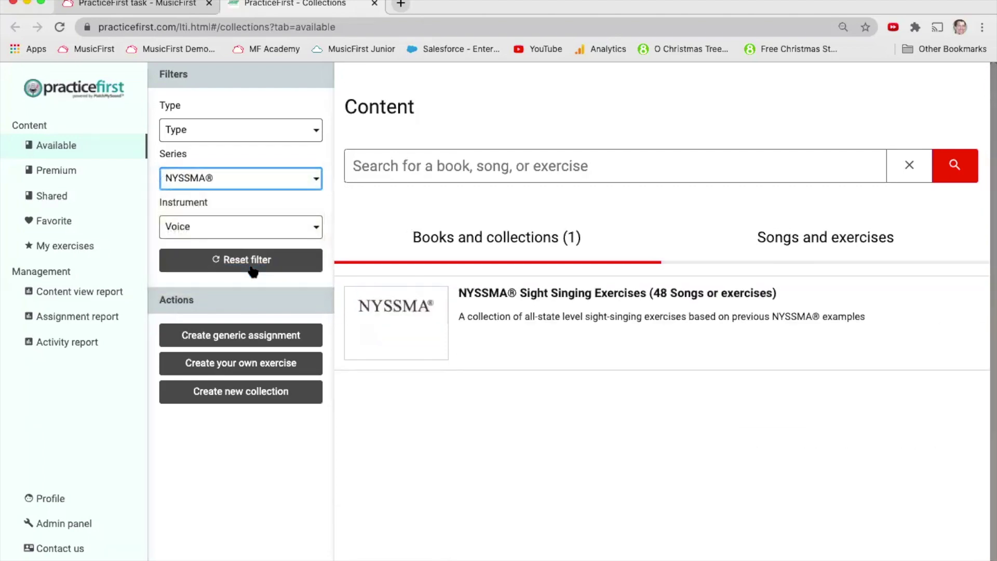
# Open Sight Reading Level 1, Exercise 3 from the NYSSMA® Sight Singing Exercises collection and start assigning it to students
pyautogui.click(418, 317)
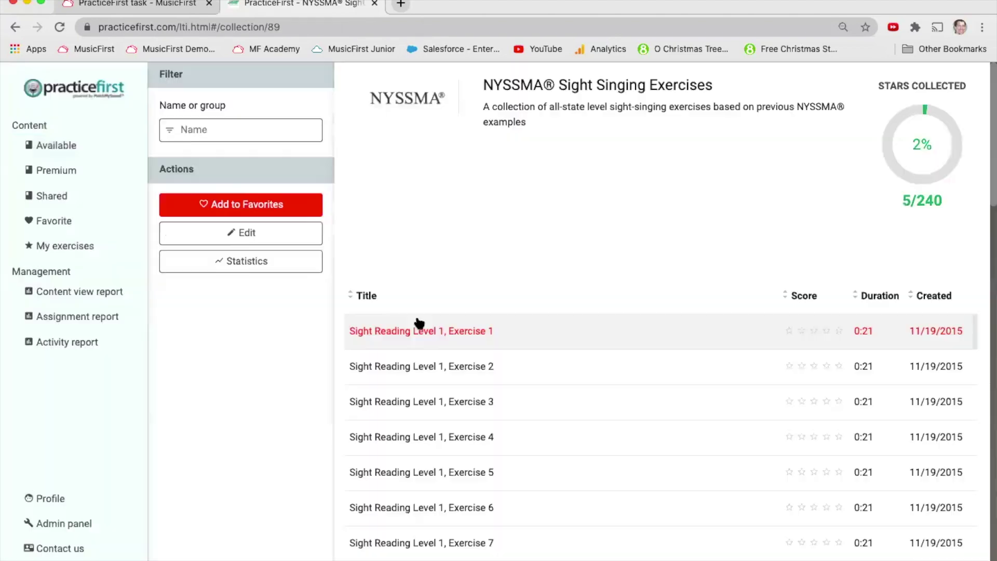
pyautogui.click(445, 403)
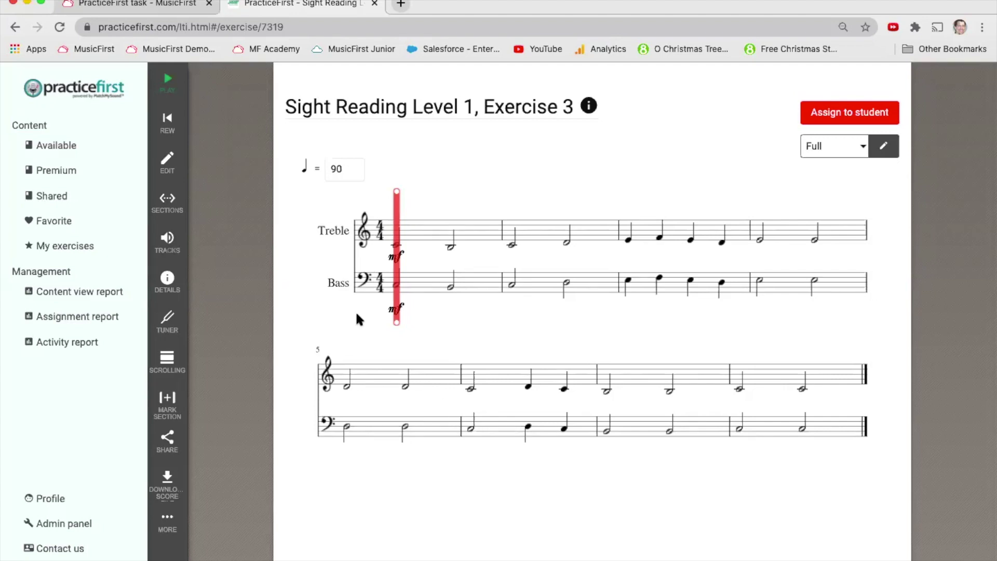
pyautogui.click(833, 120)
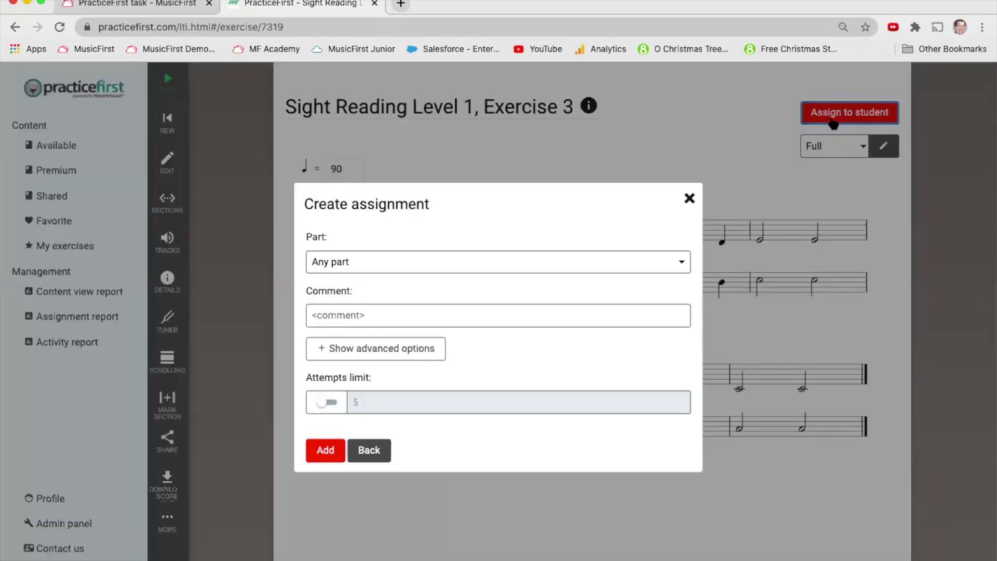
# In the assignment's advanced options, set the grading to Easy and enable a tempo goal of 100
pyautogui.click(401, 349)
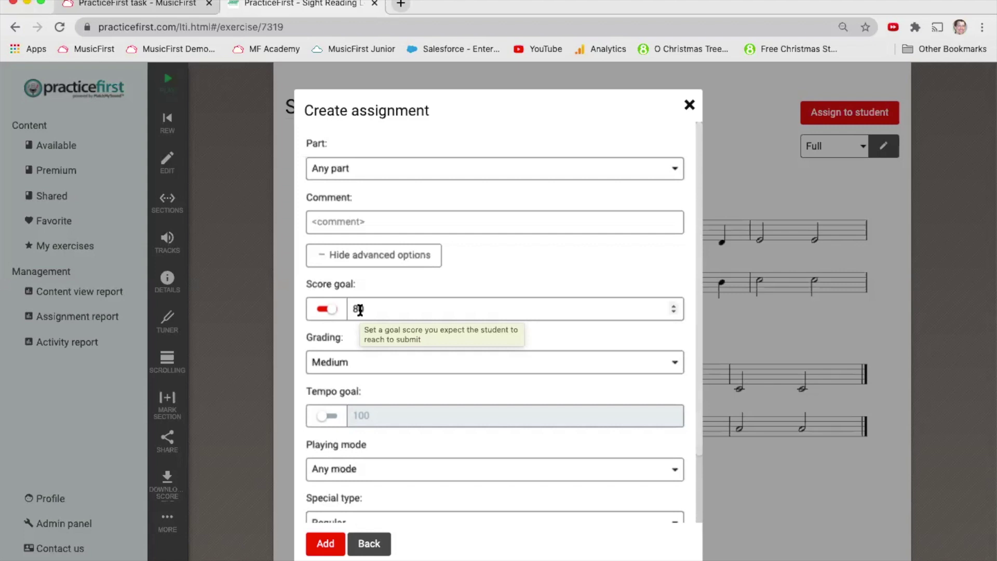
pyautogui.click(349, 363)
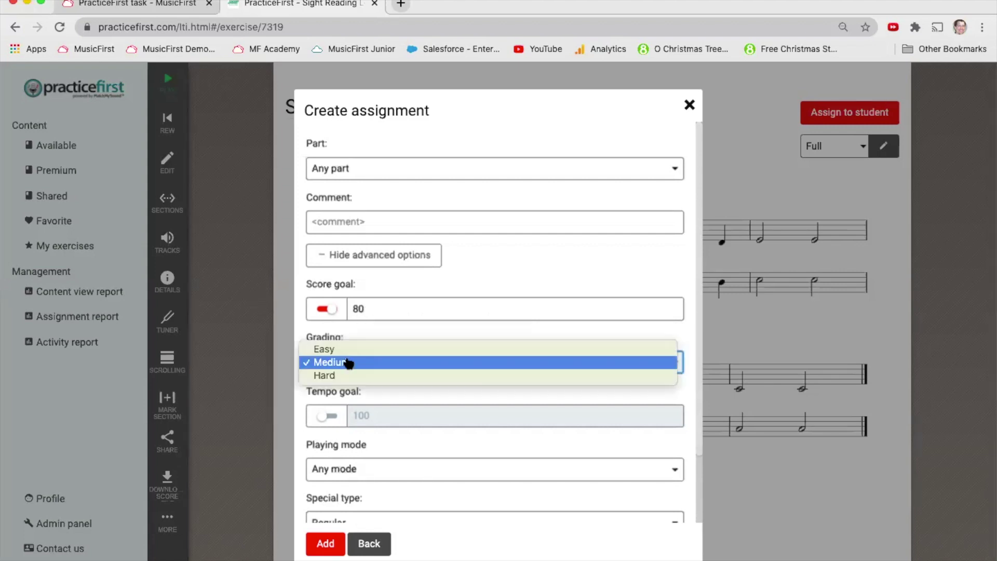
pyautogui.click(349, 349)
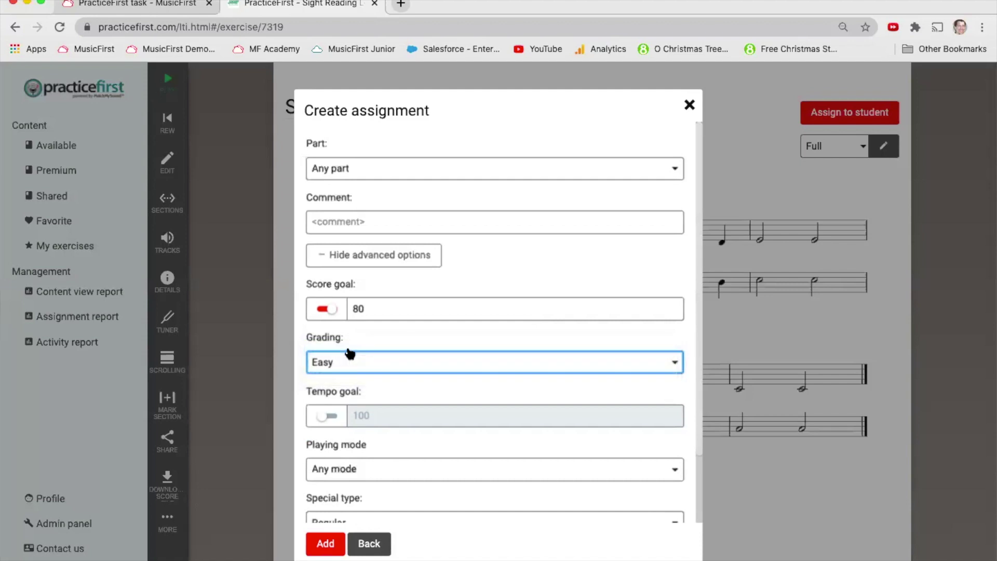
pyautogui.click(333, 415)
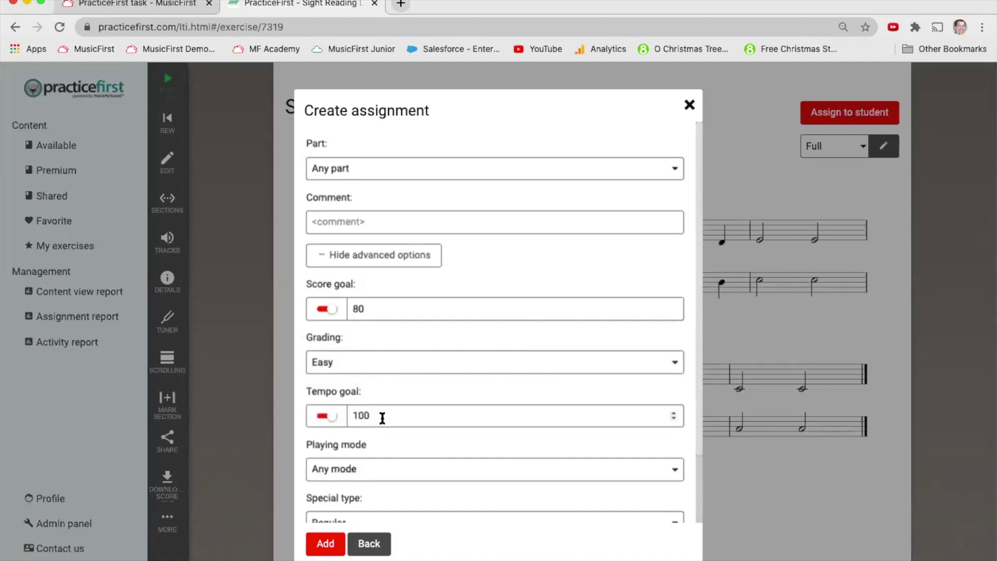
pyautogui.moveTo(382, 418)
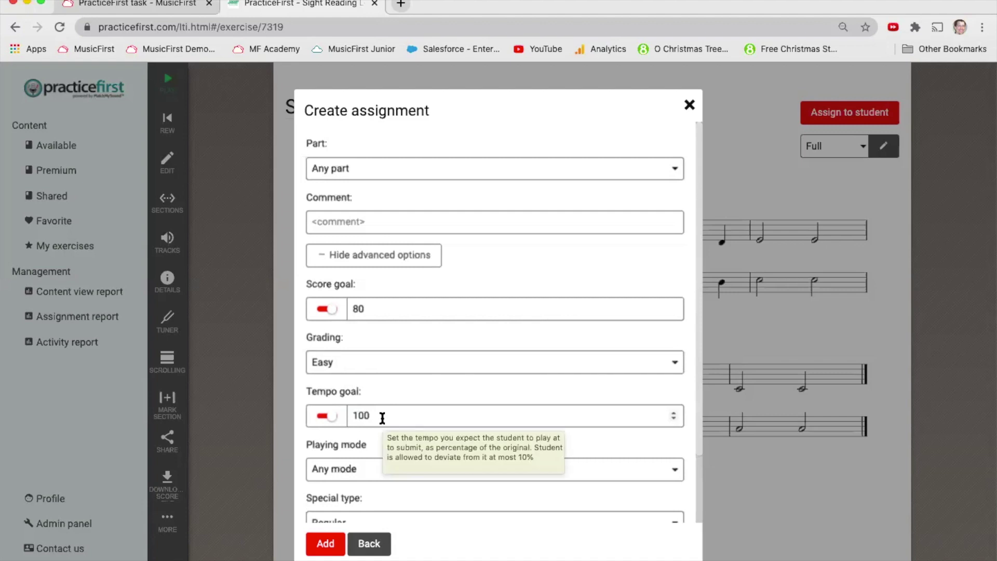
pyautogui.click(323, 417)
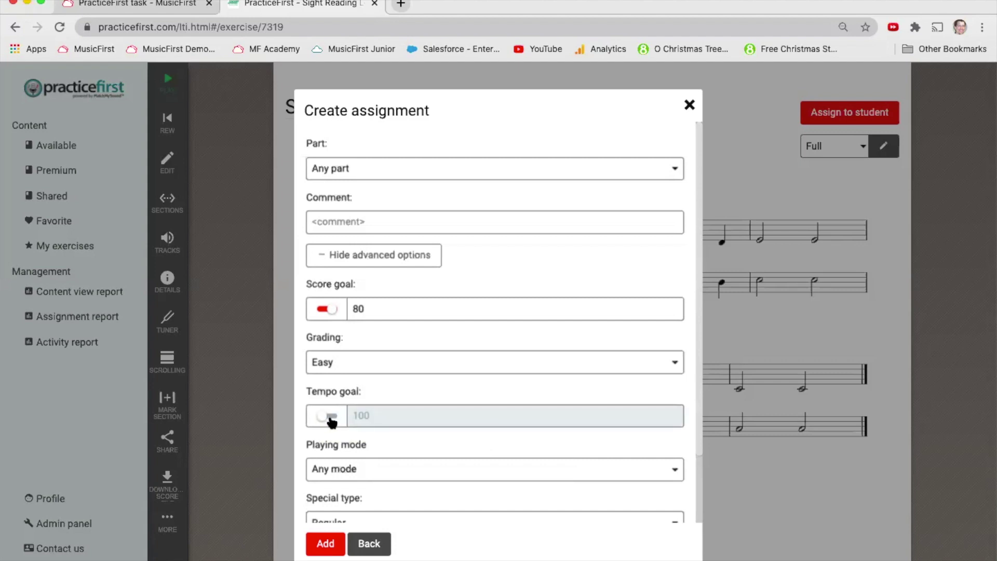
pyautogui.click(329, 419)
# Set the playing mode to With metronome, keep the special type Regular, and add the assignment
pyautogui.scroll(-1, 418, 437)
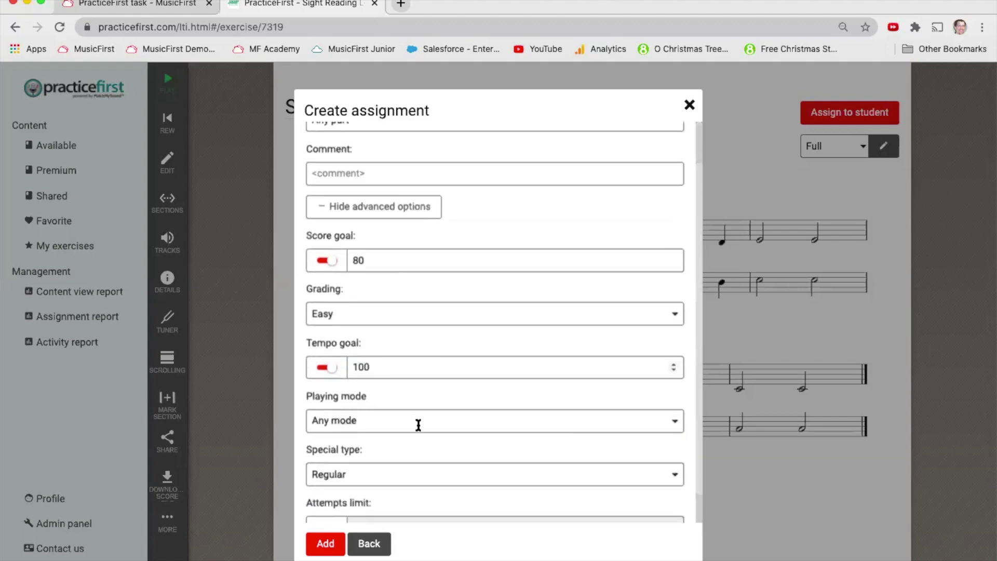
pyautogui.click(391, 418)
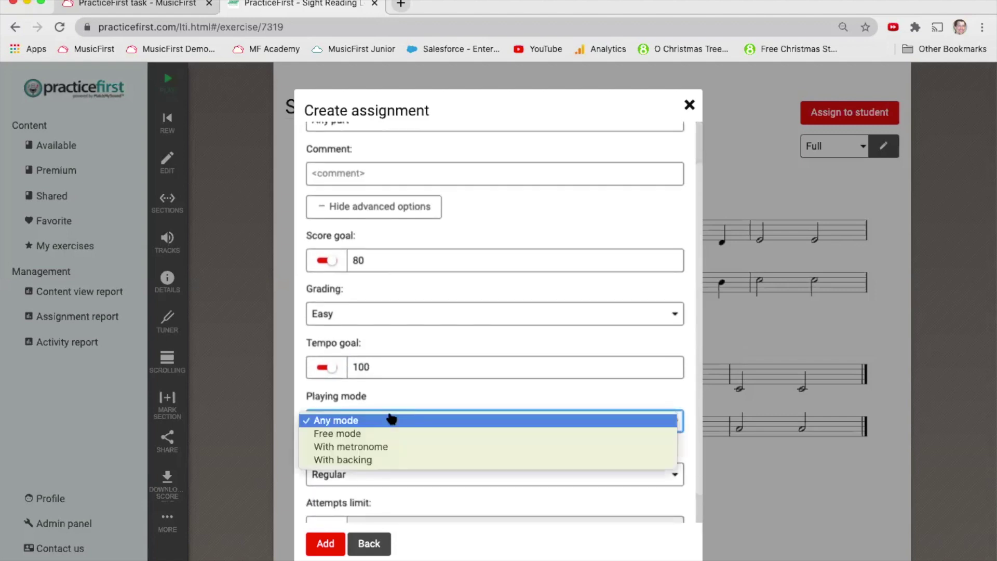
pyautogui.click(408, 451)
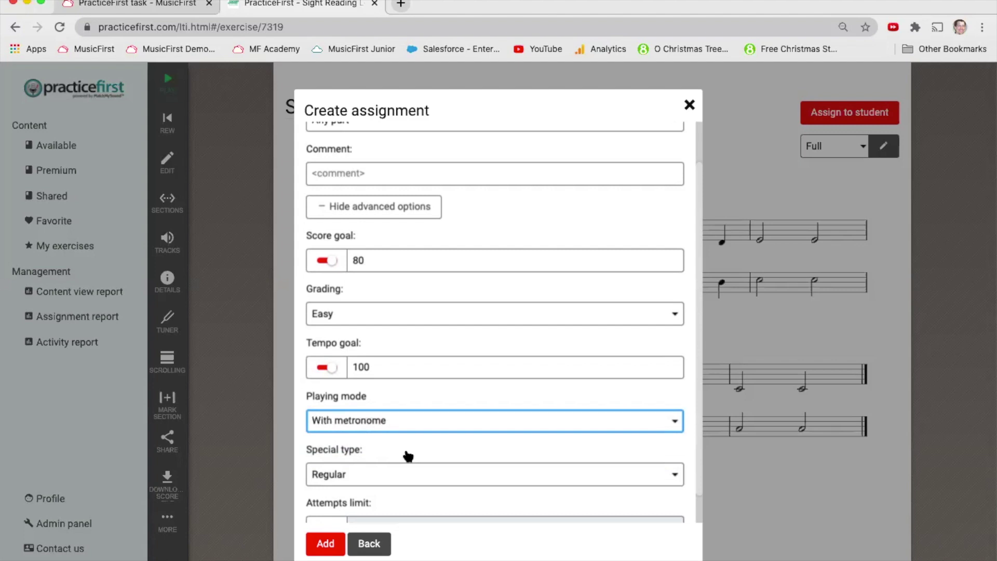
pyautogui.scroll(-1, 408, 457)
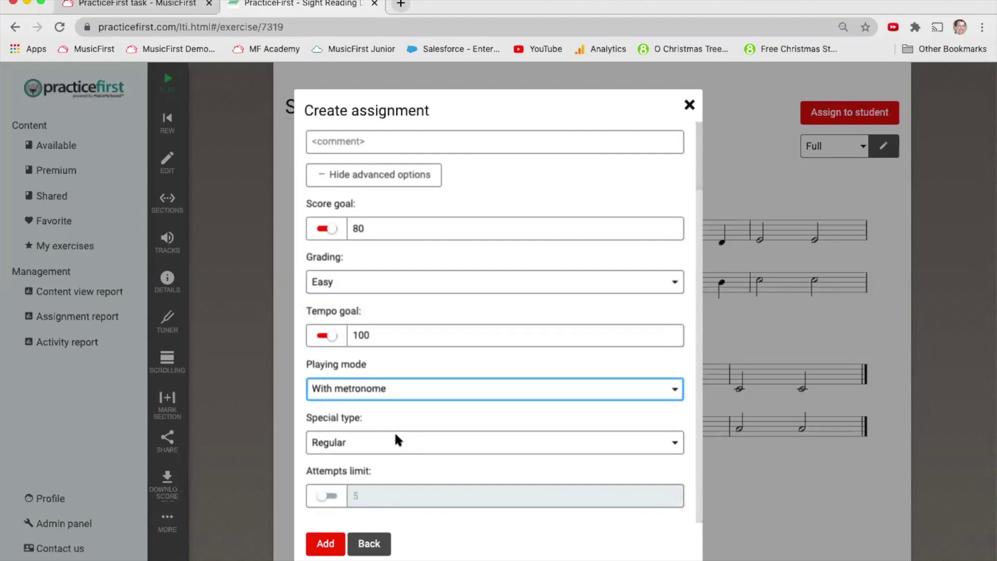
pyautogui.click(401, 444)
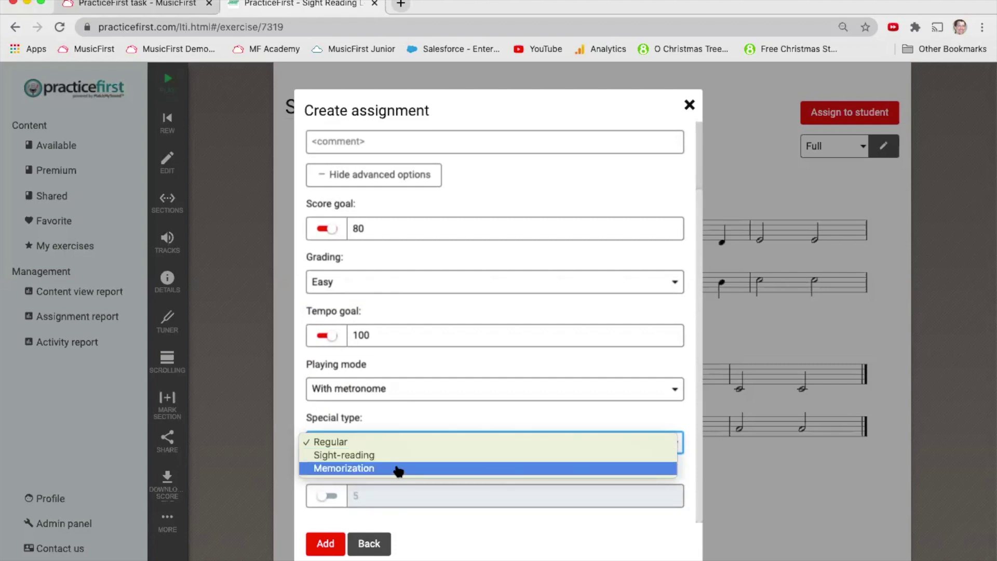
pyautogui.click(397, 442)
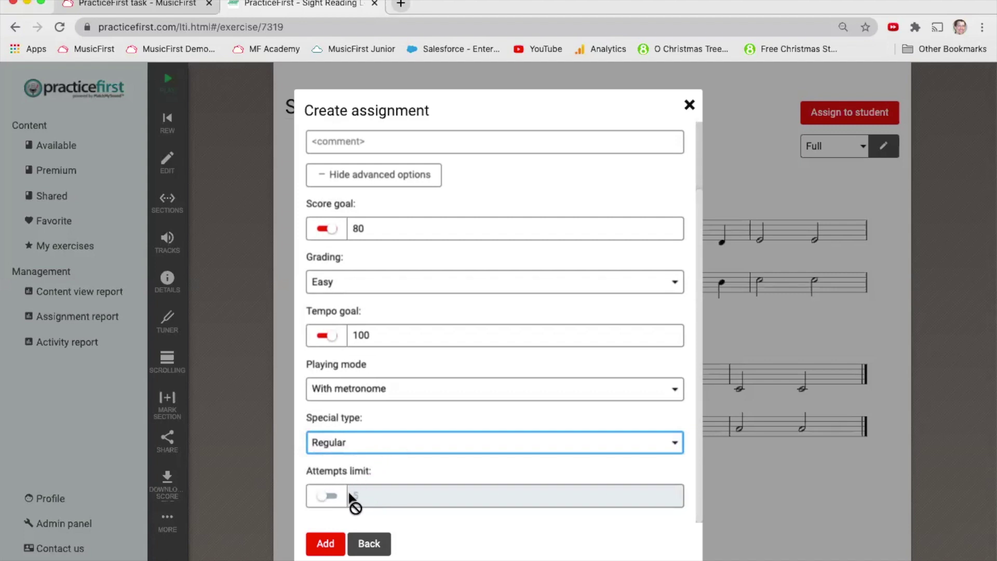
pyautogui.click(327, 545)
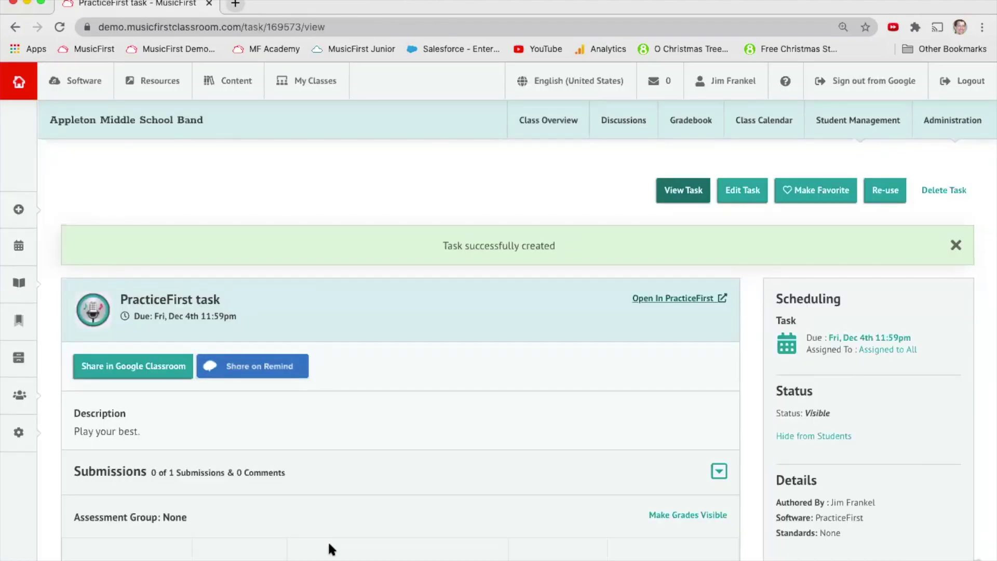
# Switch to the incognito browser window and log in to the student account with its saved username and password
pyautogui.press('super+grave')
pyautogui.click(89, 128)
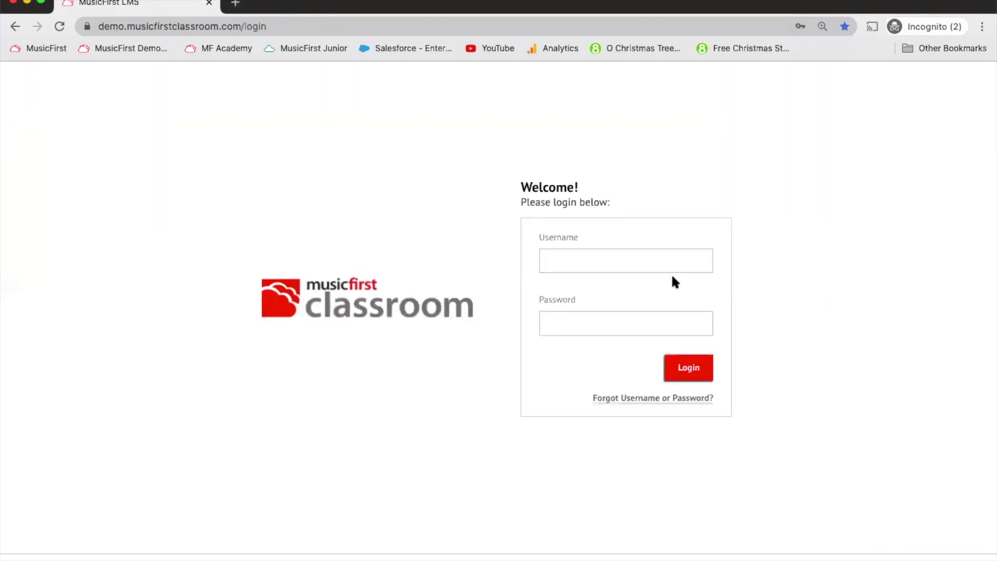
pyautogui.click(670, 272)
pyautogui.click(643, 298)
pyautogui.click(689, 373)
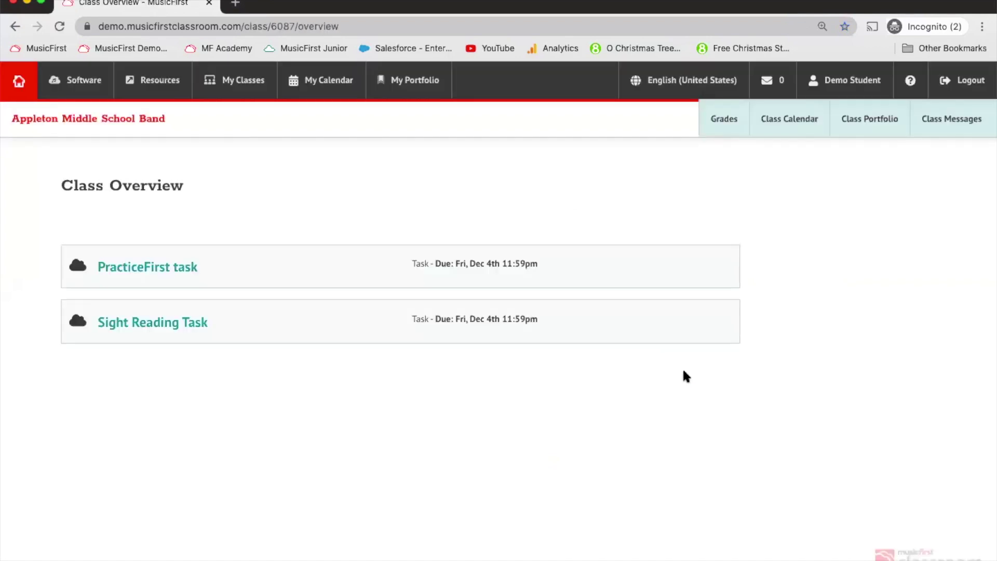
# Open the Sight Reading Task in Sight Reading Factory and continue past the introductory video to the assignment
pyautogui.click(171, 323)
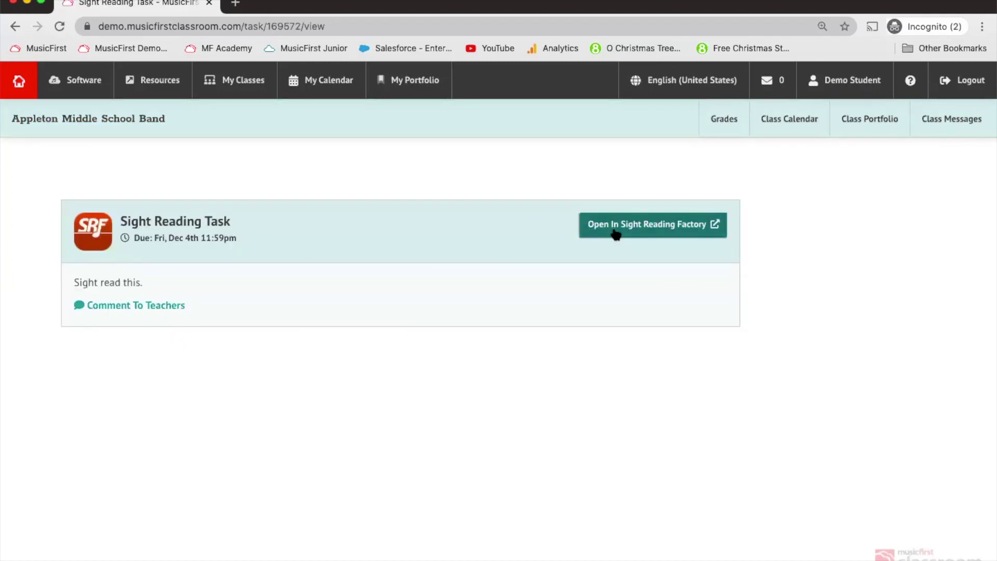
pyautogui.click(616, 233)
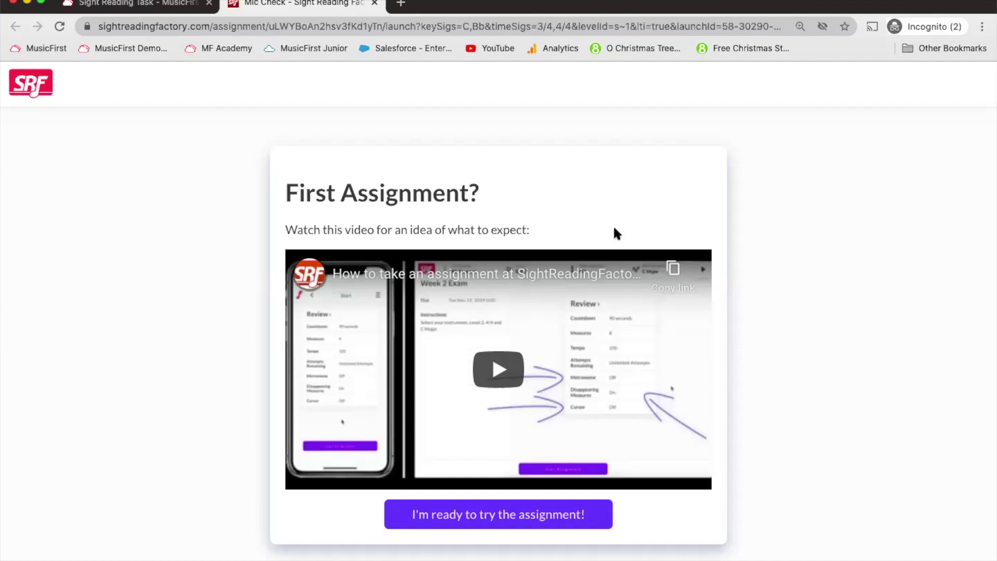
pyautogui.click(535, 525)
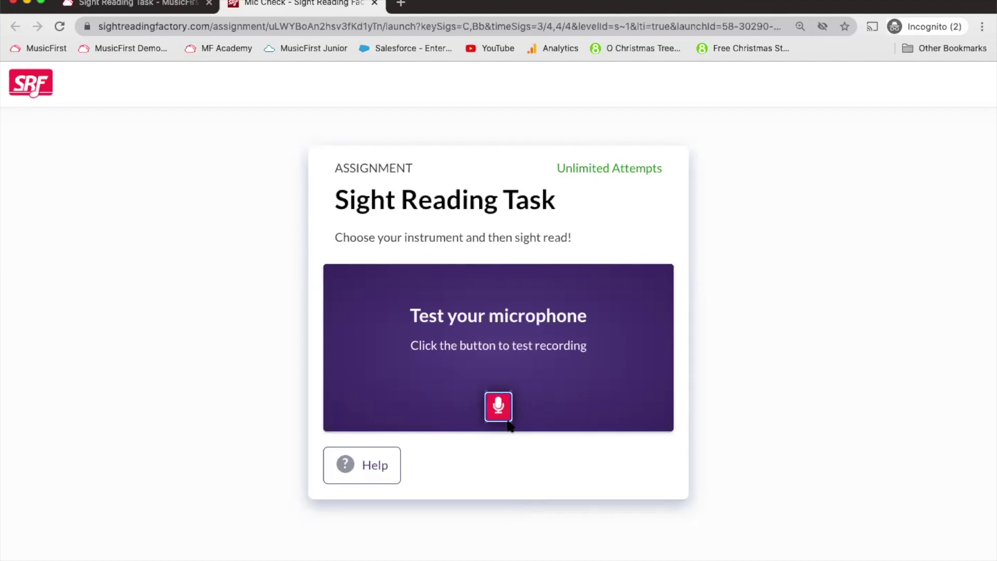
# Record a microphone test with microphone access allowed, listen to it and accept the sound
pyautogui.click(499, 408)
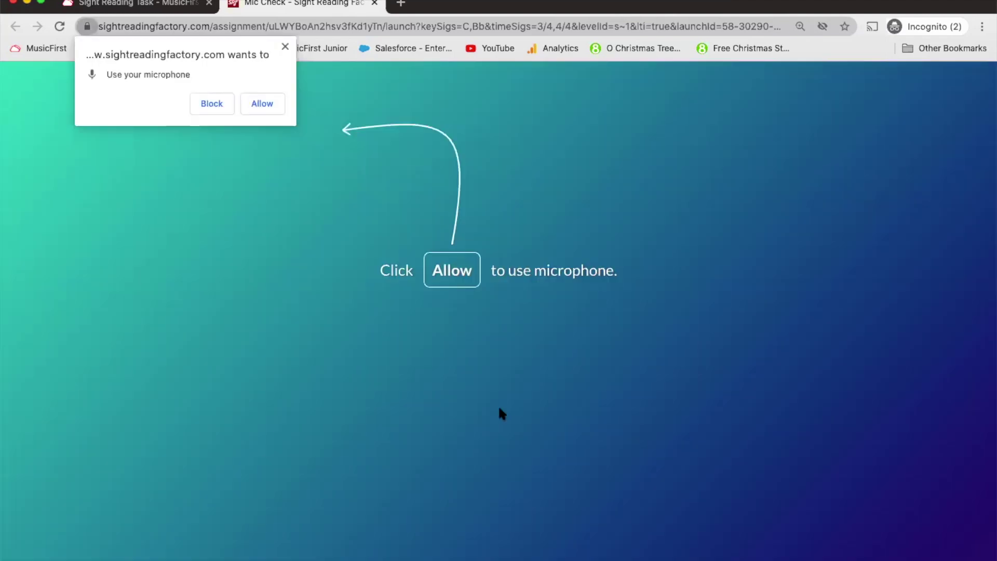
pyautogui.click(261, 103)
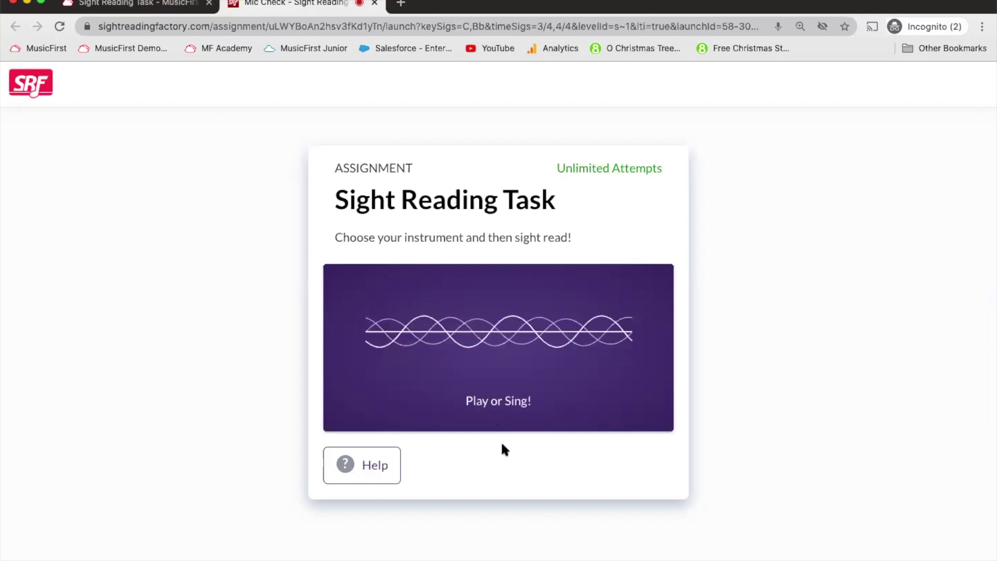
pyautogui.click(364, 408)
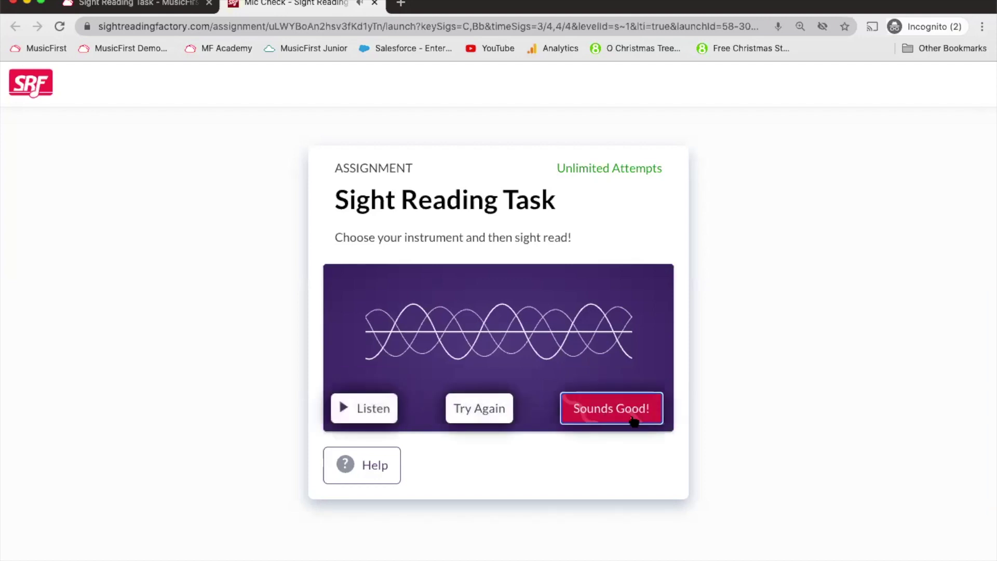
pyautogui.click(634, 422)
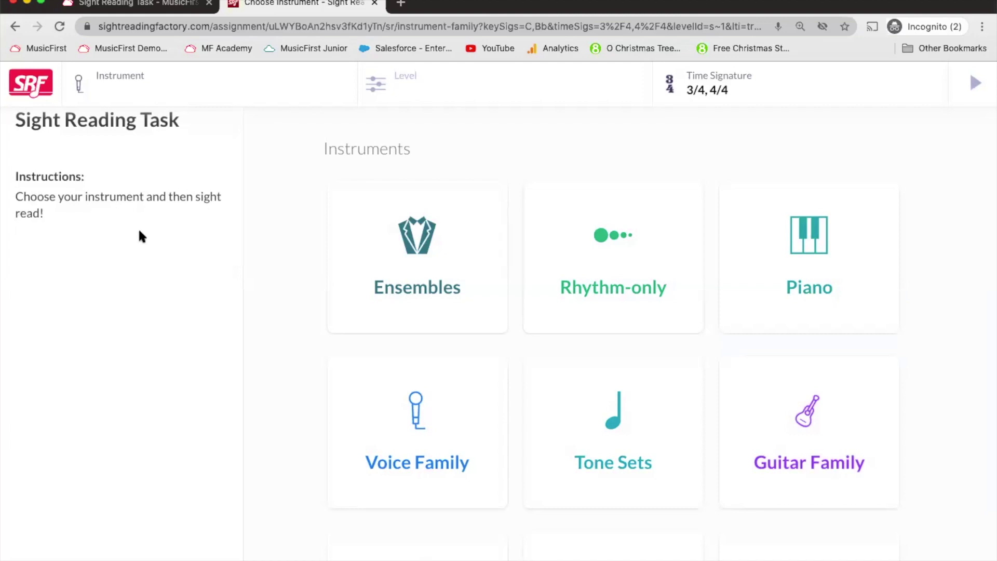
# Choose Bass from the Voice Family as the instrument and perform the sight-reading assignment
pyautogui.click(434, 436)
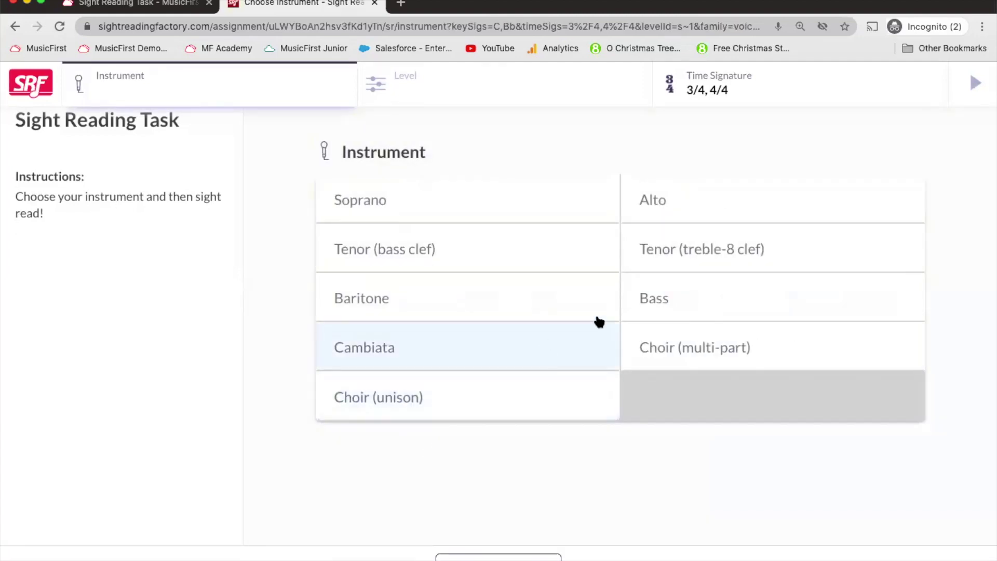
pyautogui.click(656, 309)
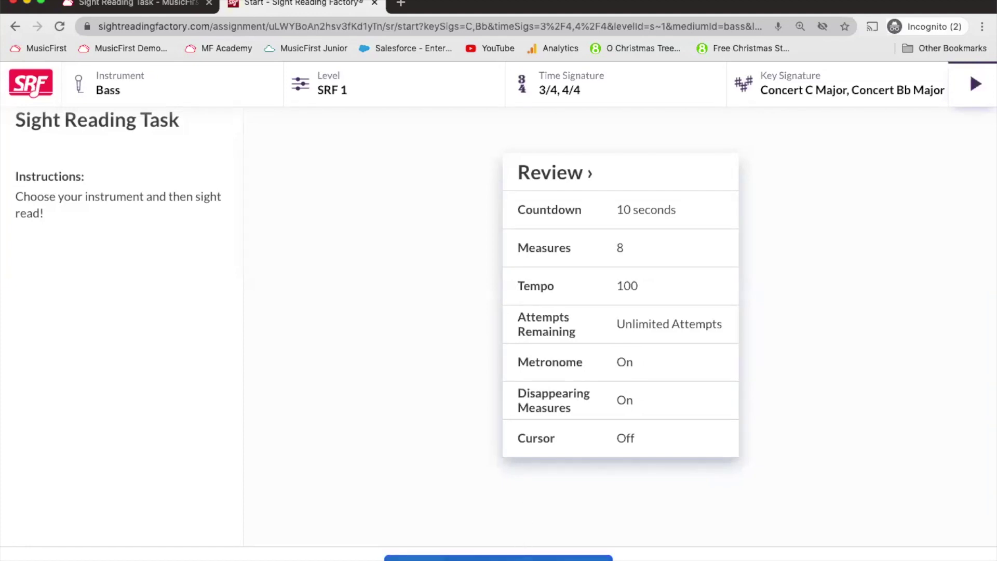
pyautogui.click(499, 558)
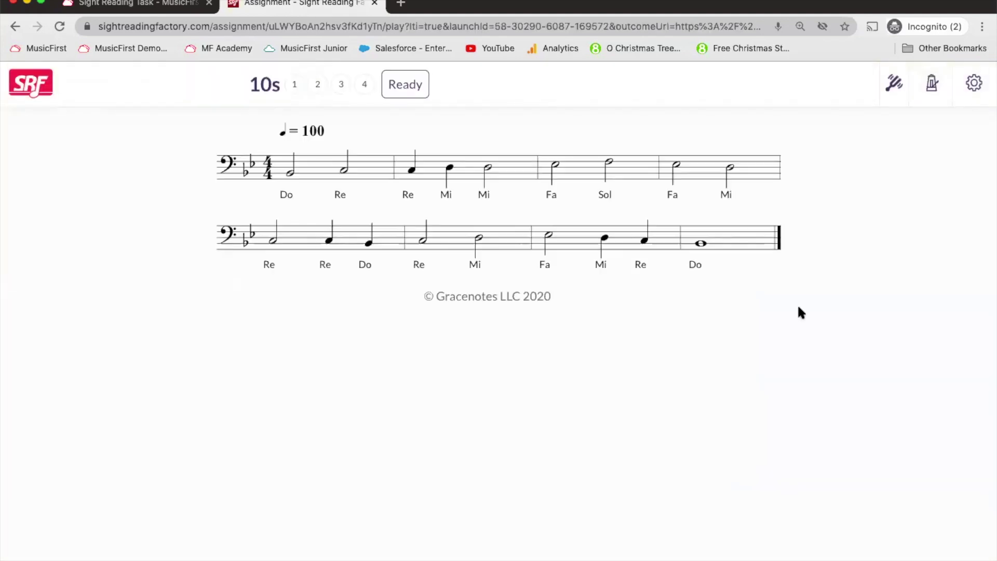
pyautogui.click(899, 95)
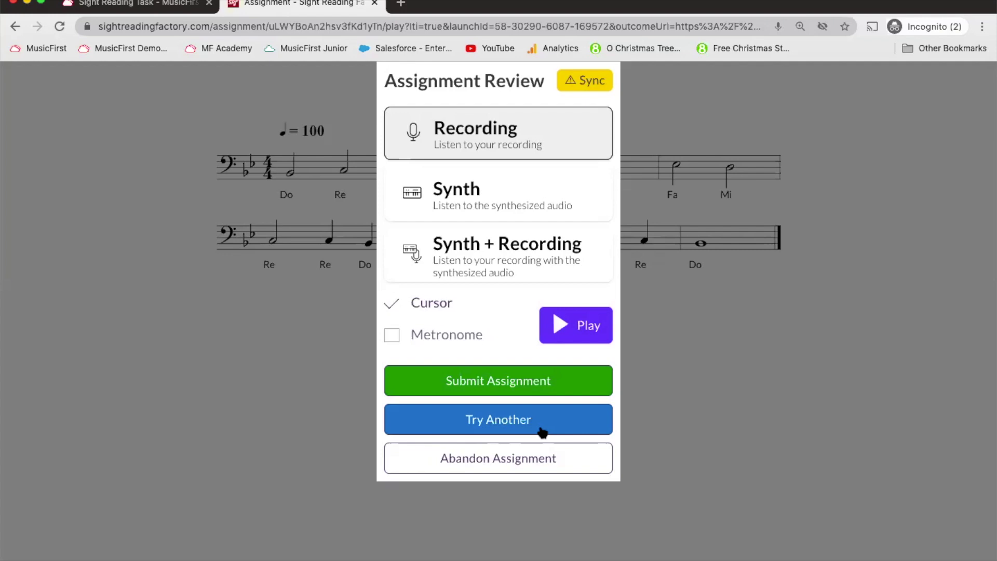
# Submit the sight-reading recording, confirm its upload, and return to the Appleton Middle School Band class overview
pyautogui.click(501, 388)
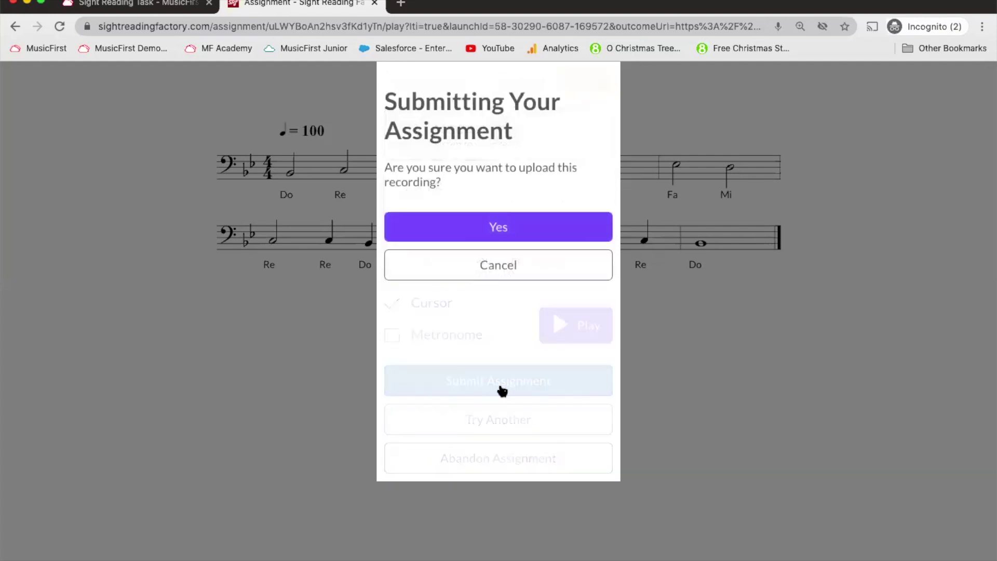
pyautogui.click(517, 227)
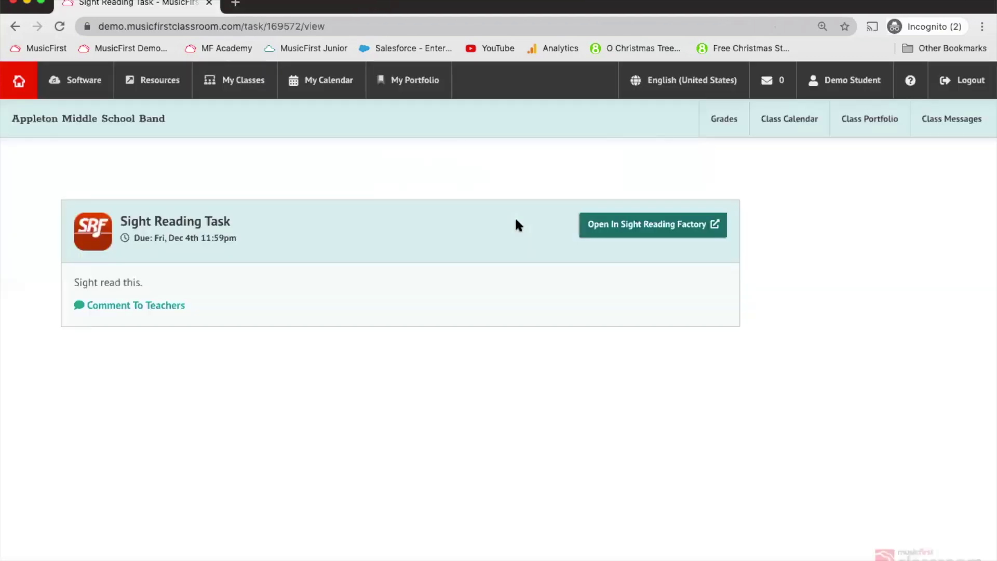
pyautogui.click(49, 124)
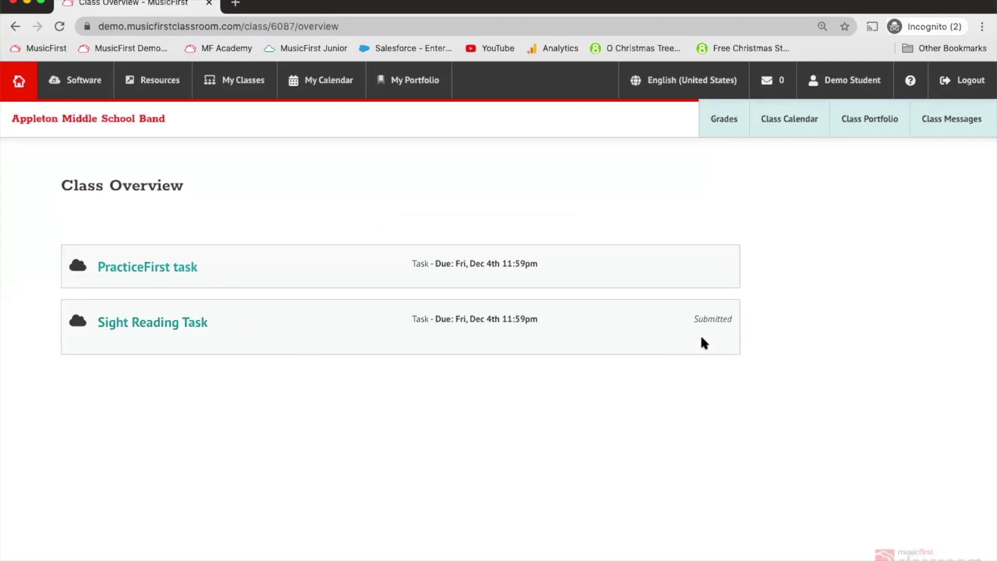
# Open the PracticeFirst task in PracticeFirst and display only the Bass part of the exercise
pyautogui.click(170, 269)
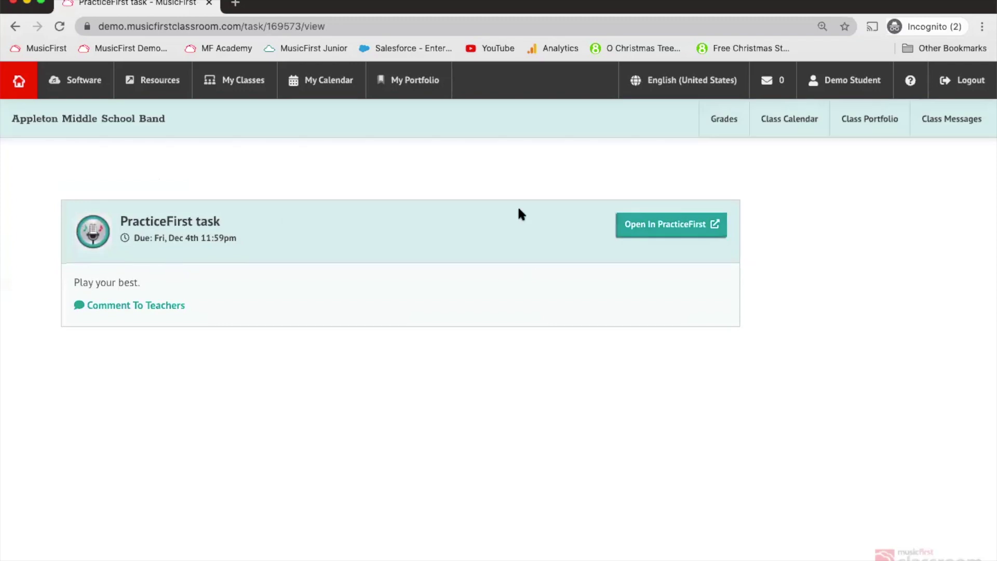
pyautogui.click(650, 231)
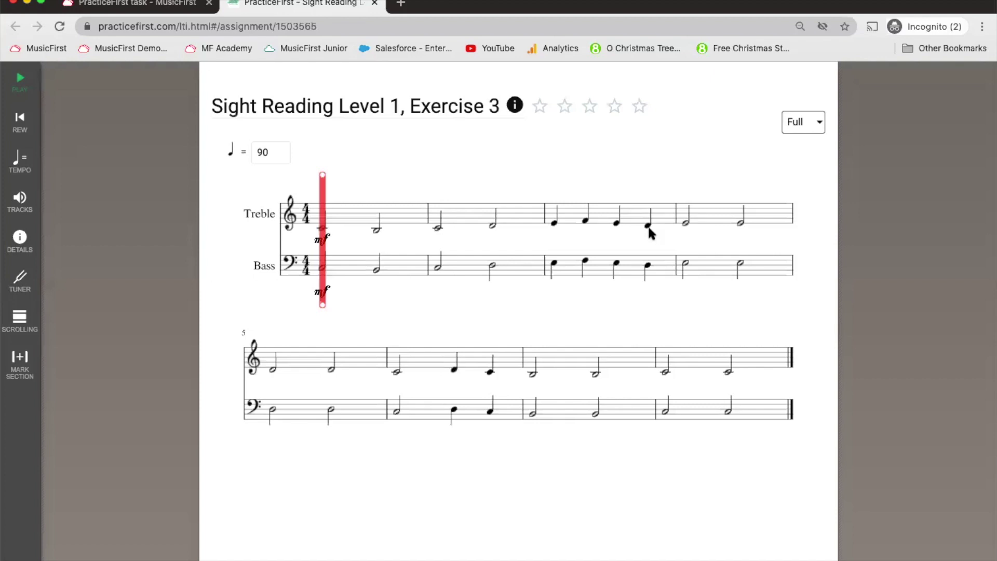
pyautogui.click(814, 123)
pyautogui.click(808, 149)
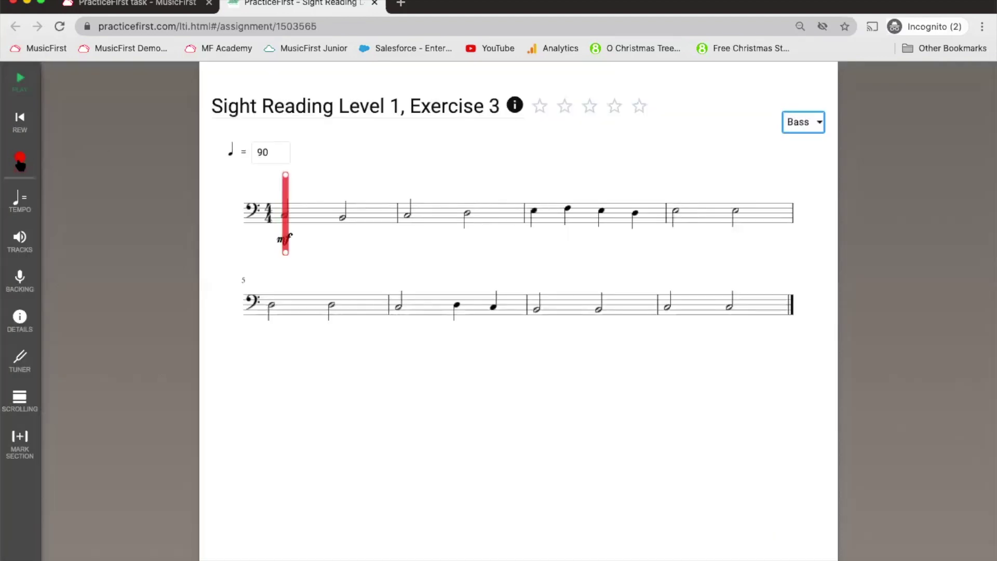
# Record the Bass exercise with microphone access allowed and submit the attempt to the teacher
pyautogui.click(20, 162)
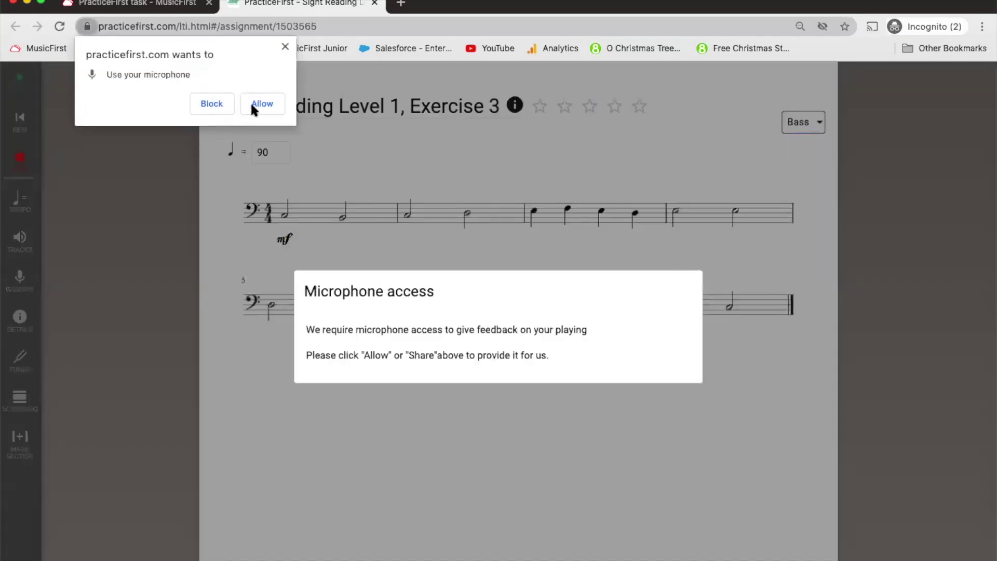
pyautogui.click(263, 102)
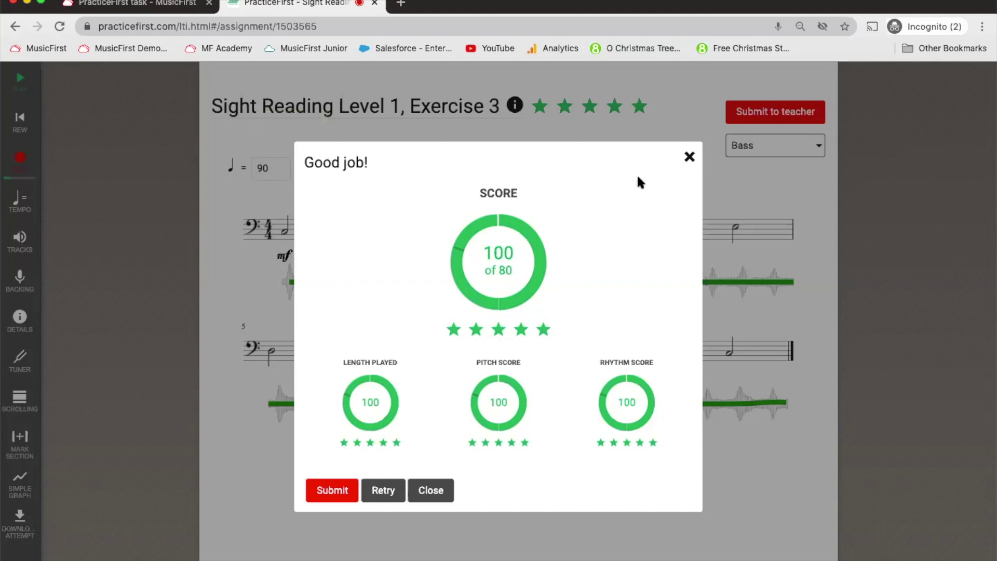
pyautogui.click(690, 158)
pyautogui.click(768, 111)
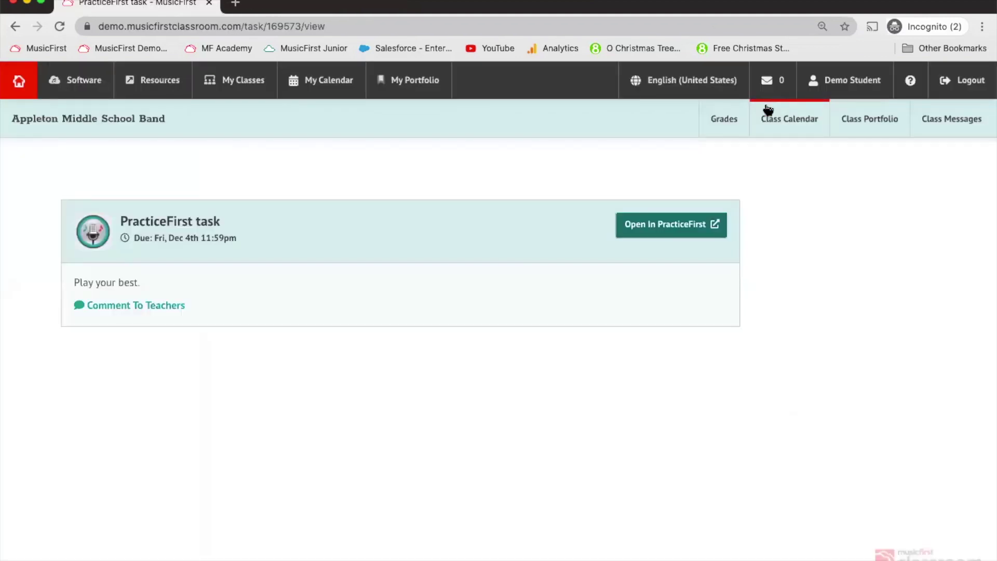
# Switch to the teacher's browser window and check the PracticeFirst task grade in the Appleton Middle School Band gradebook
pyautogui.press('super+Tab')
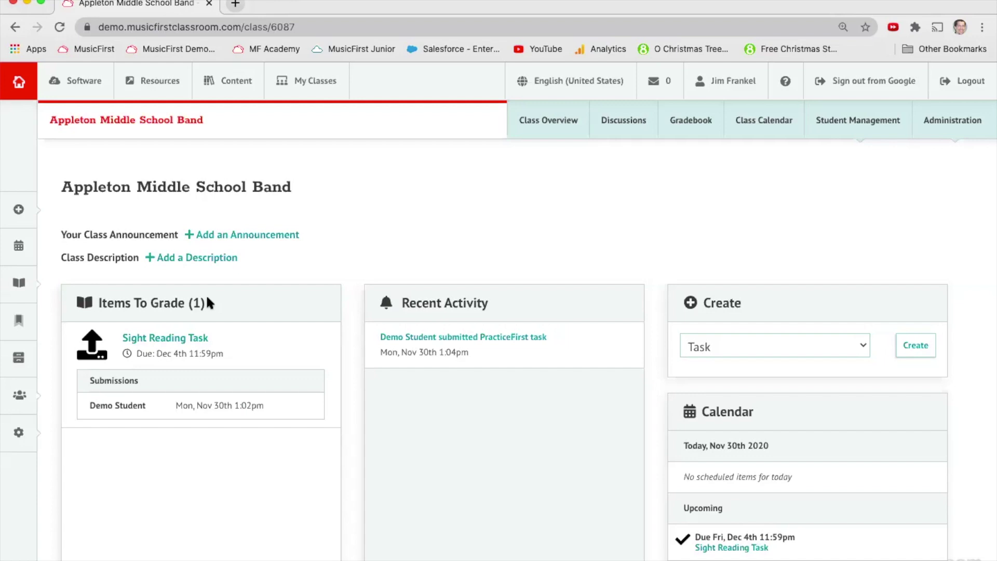
pyautogui.click(702, 127)
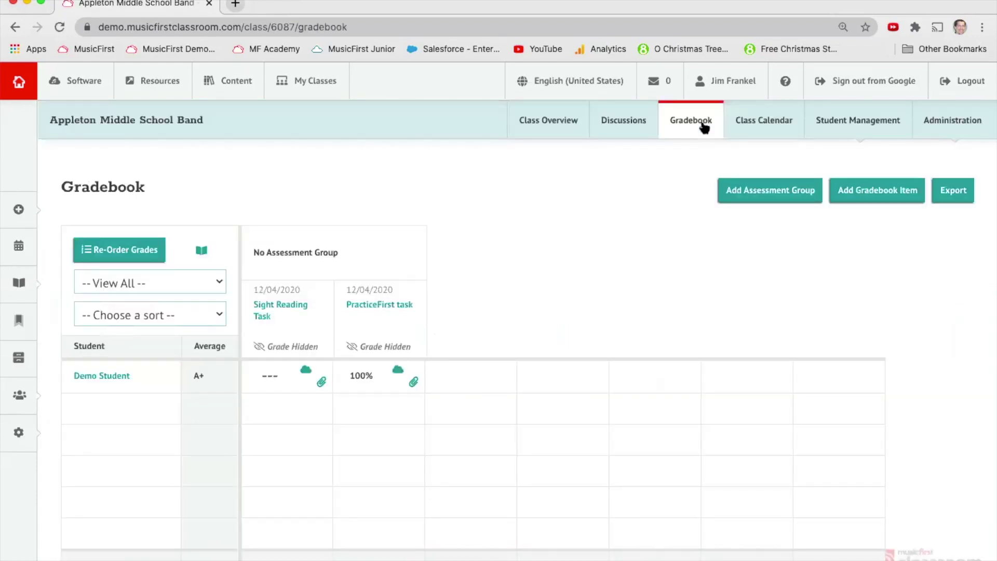
pyautogui.moveTo(363, 387)
# Open the student's submission for the Sight Reading Task from the class overview and play back part of the recording
pyautogui.click(176, 124)
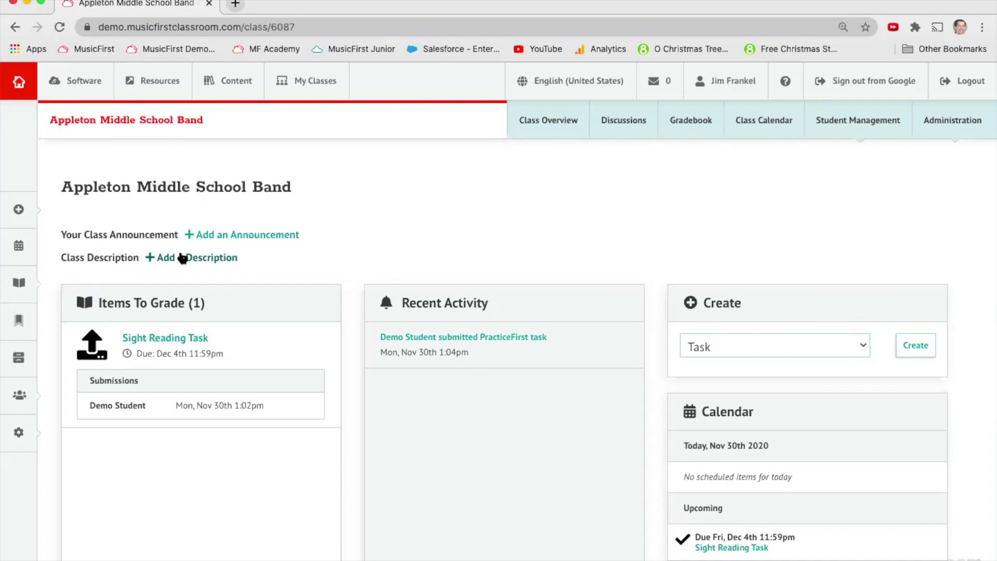
pyautogui.click(152, 340)
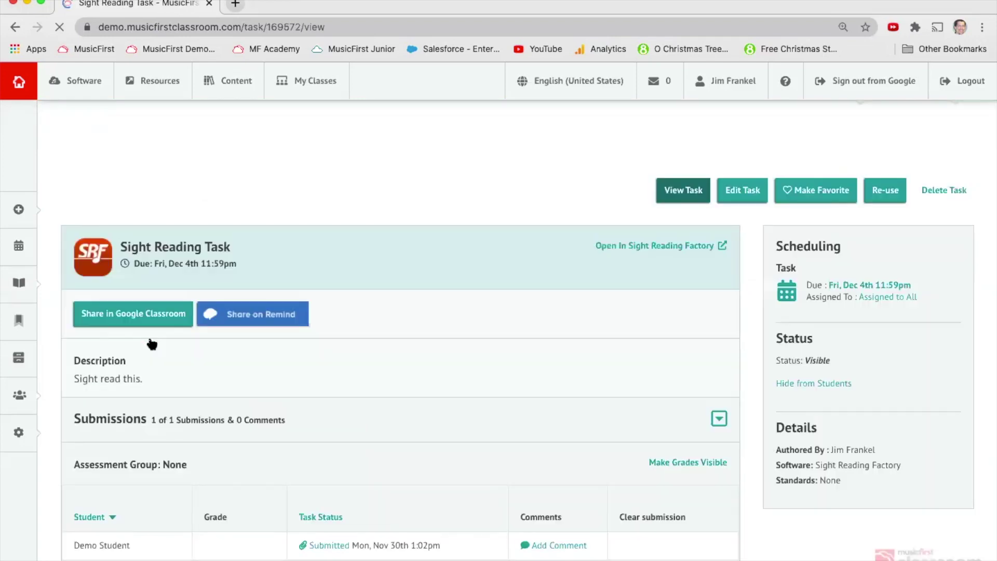
pyautogui.scroll(-2, 364, 520)
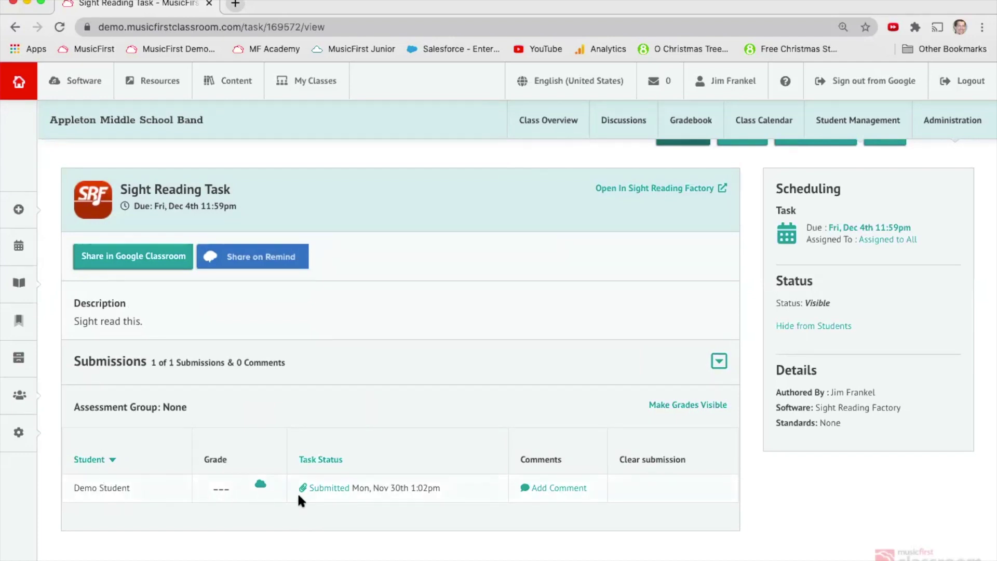
pyautogui.click(330, 489)
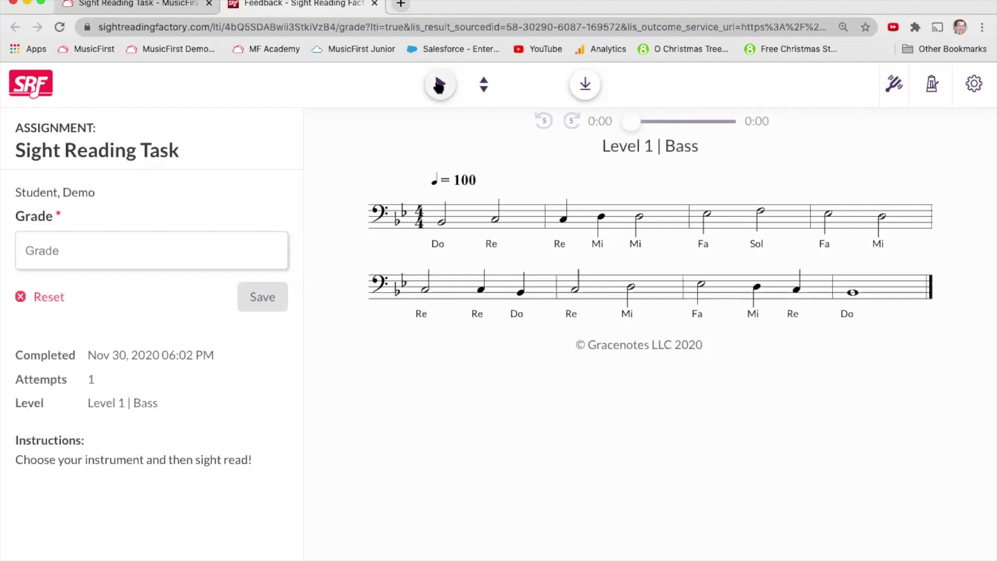
pyautogui.click(439, 85)
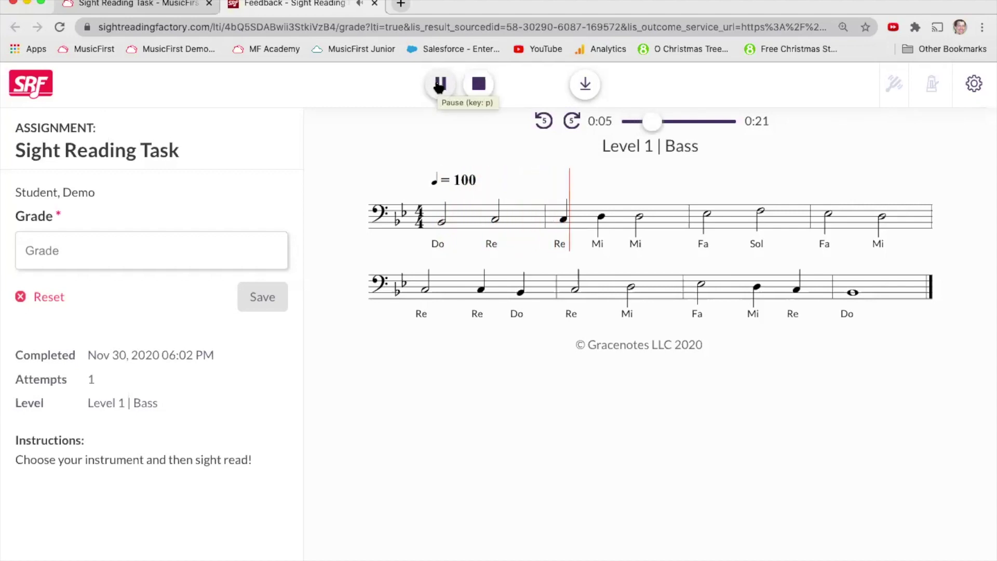
pyautogui.click(478, 83)
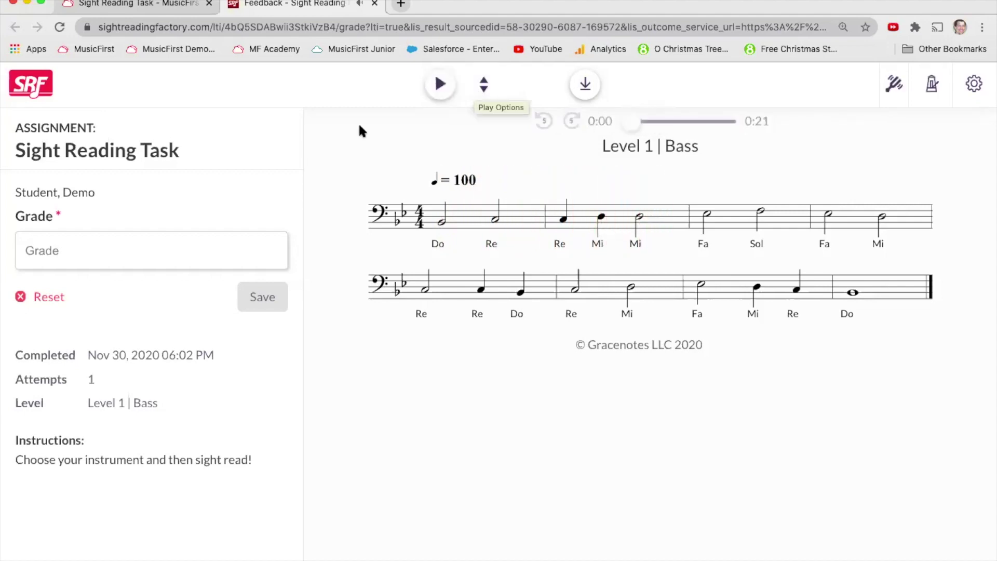
# Save a grade of 98 for the sight-reading submission, close the feedback page and reload the Sight Reading Task
pyautogui.click(198, 260)
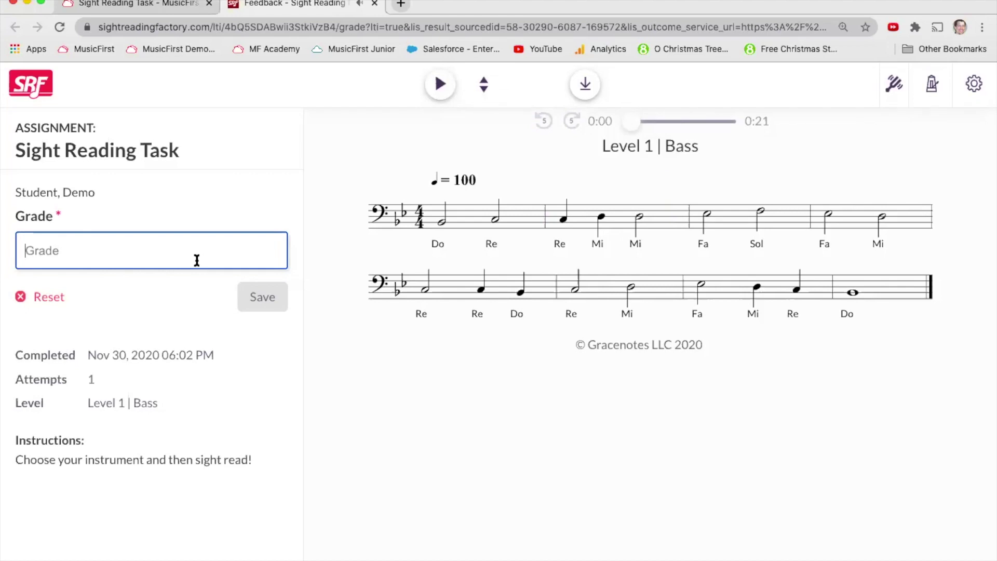
pyautogui.write('98')
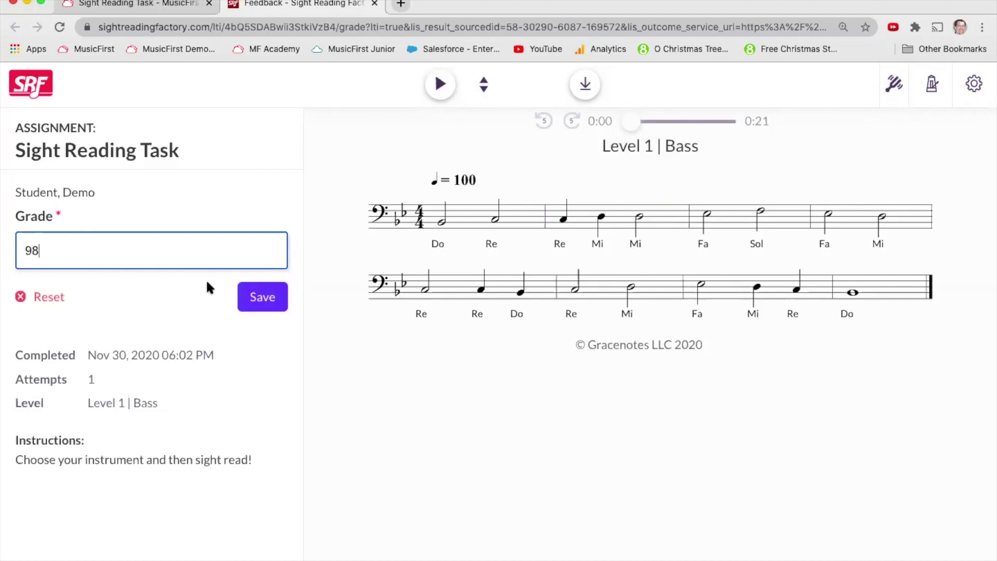
pyautogui.click(264, 306)
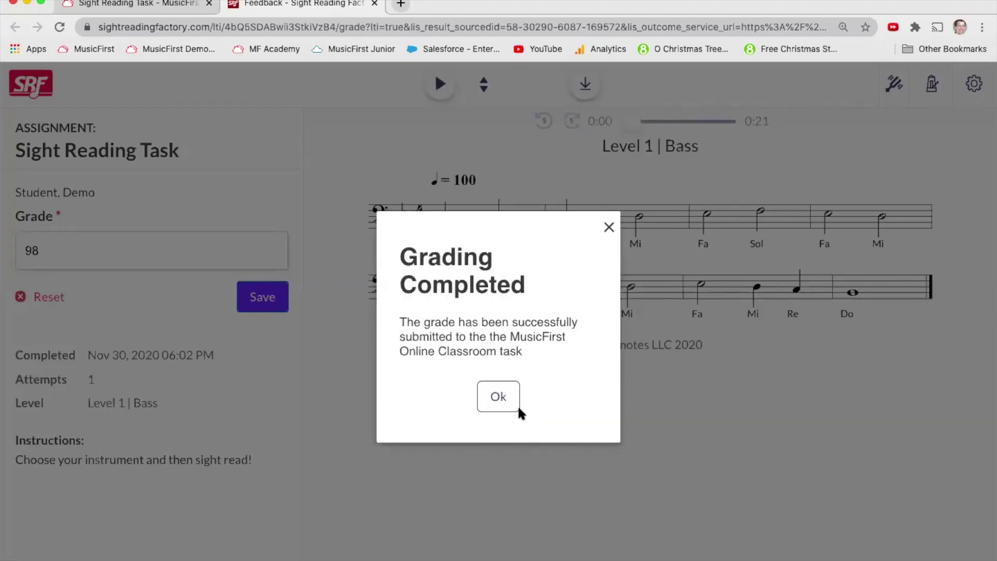
pyautogui.click(498, 398)
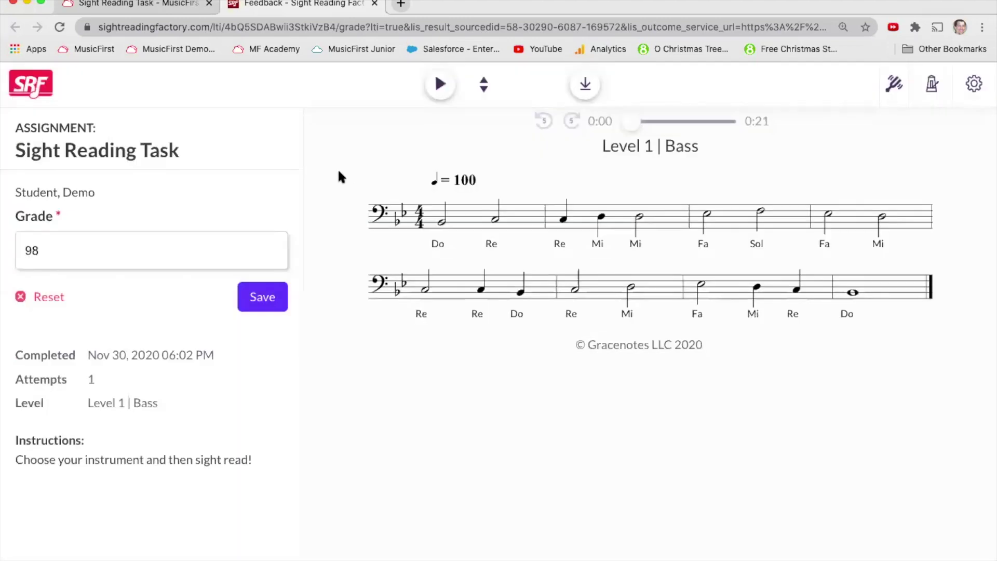
pyautogui.press('super+w')
pyautogui.click(60, 27)
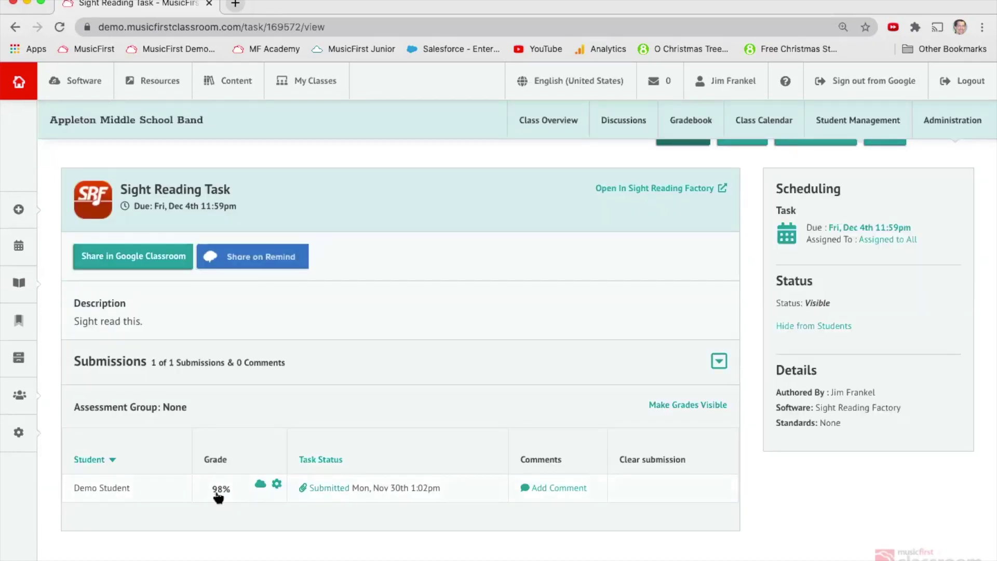
# Show the grades for both the Sight Reading Task and the PracticeFirst task in the class gradebook
pyautogui.click(688, 119)
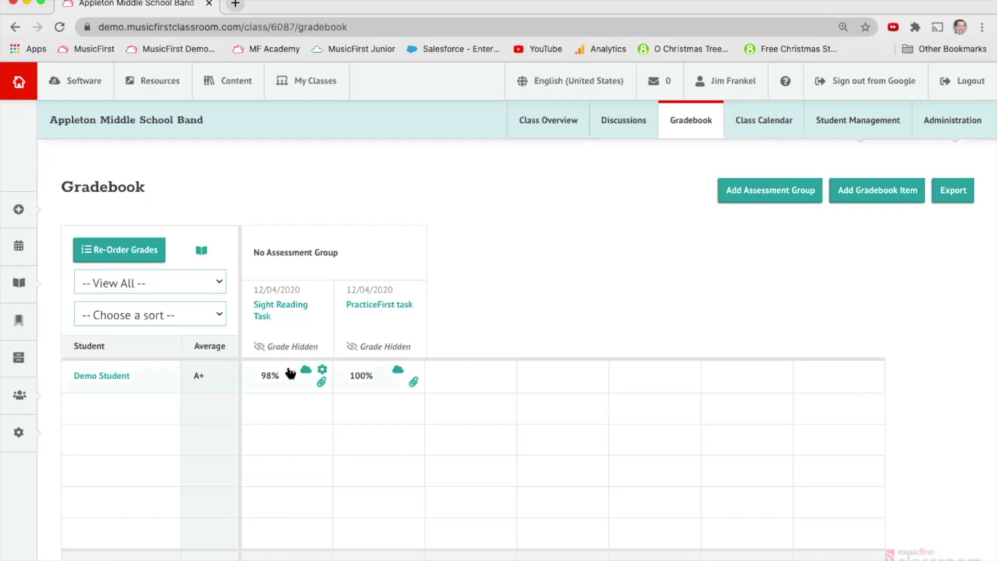
pyautogui.click(324, 371)
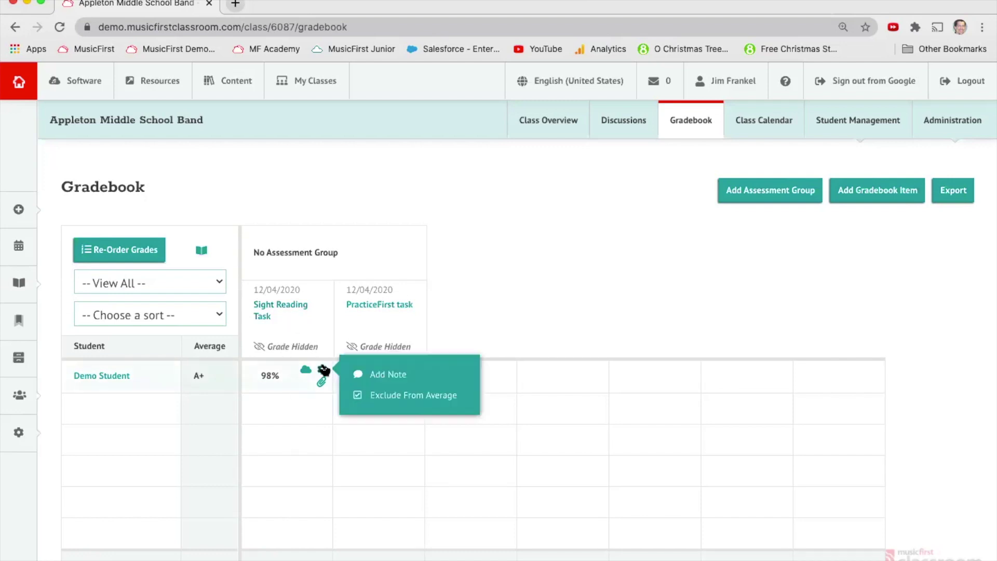
pyautogui.moveTo(304, 373)
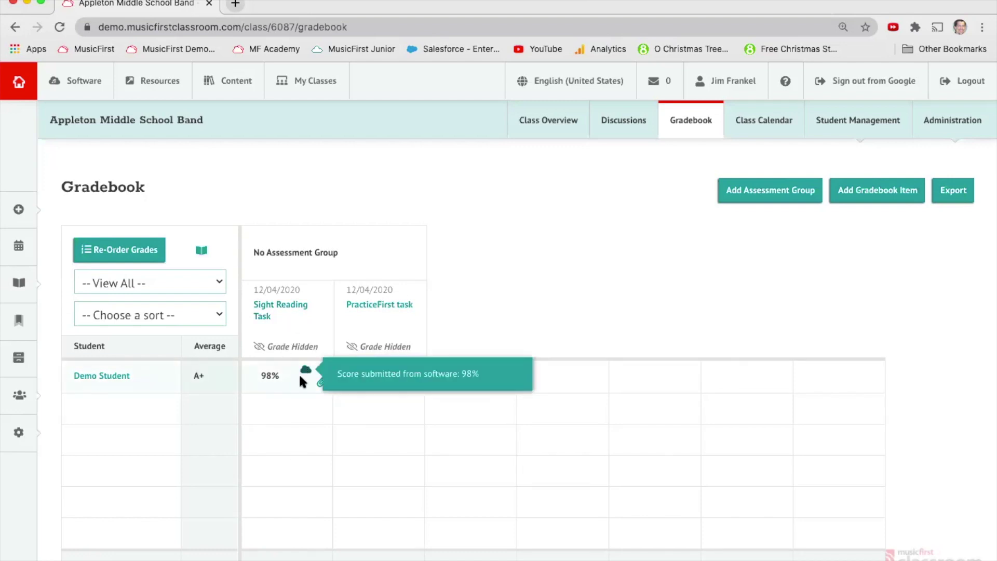
pyautogui.click(294, 309)
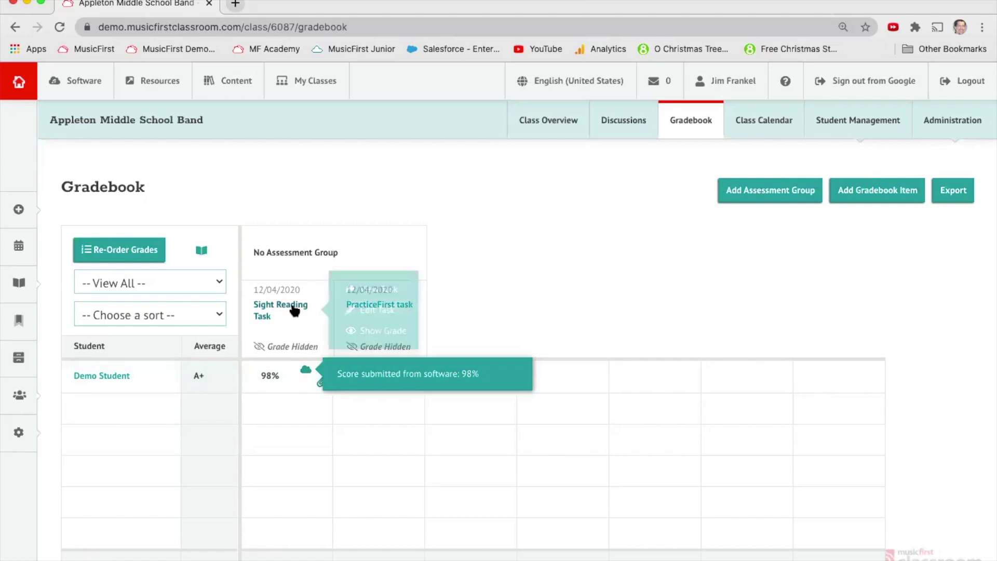
pyautogui.click(362, 330)
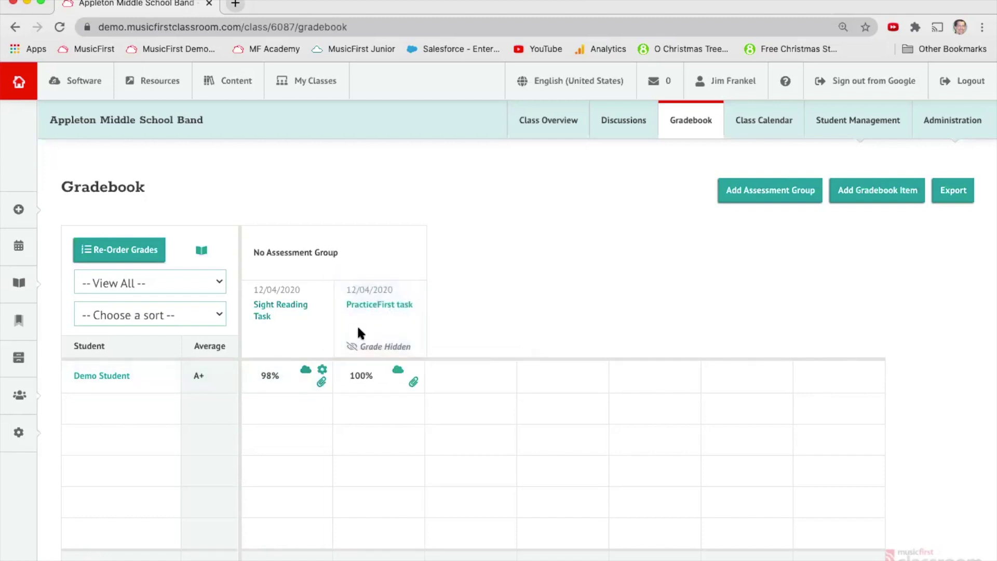
pyautogui.click(380, 306)
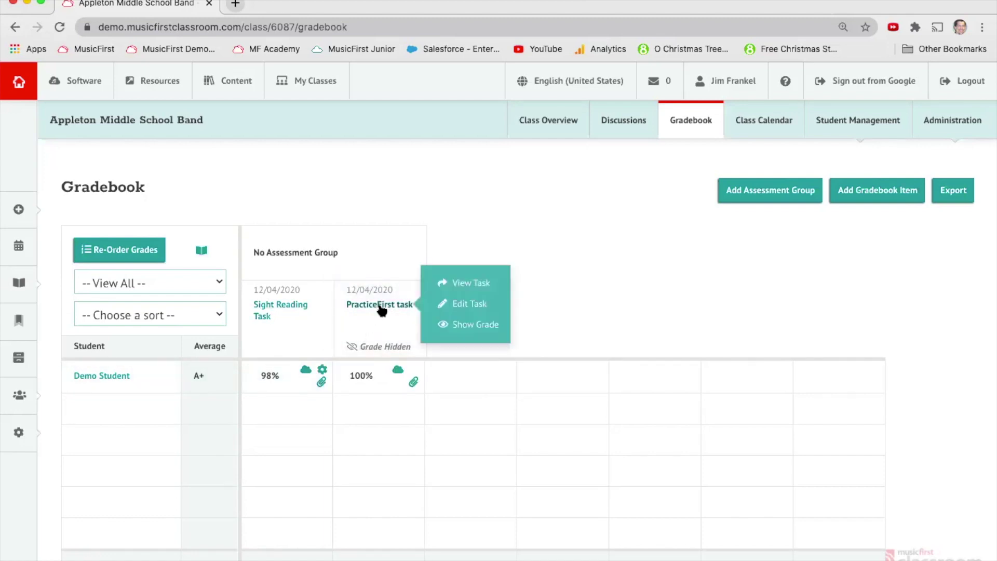
pyautogui.click(473, 330)
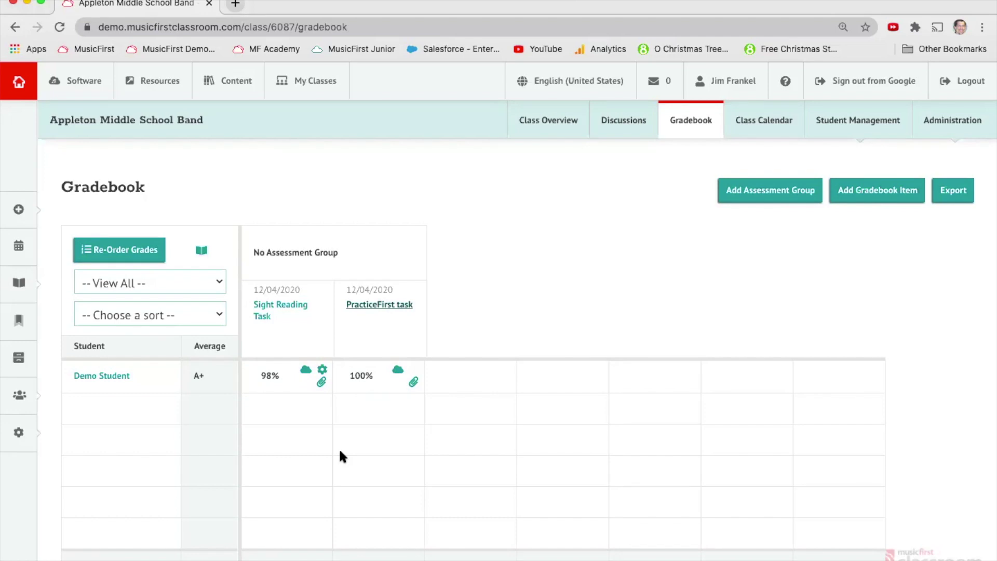
# View the PracticeFirst task from the gradebook and return to the Appleton Middle School Band overview through the dashboard
pyautogui.click(383, 311)
pyautogui.click(469, 287)
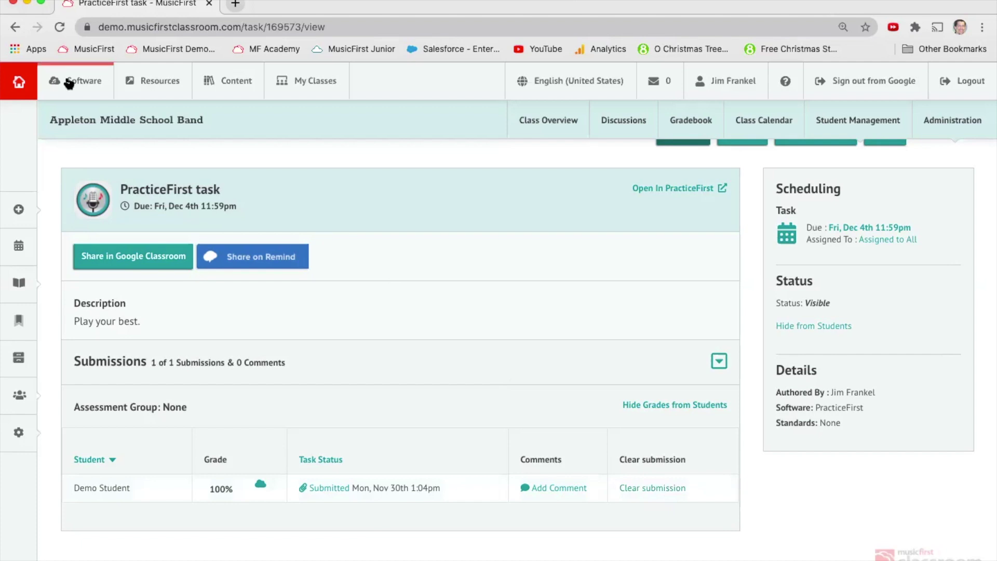
pyautogui.click(25, 71)
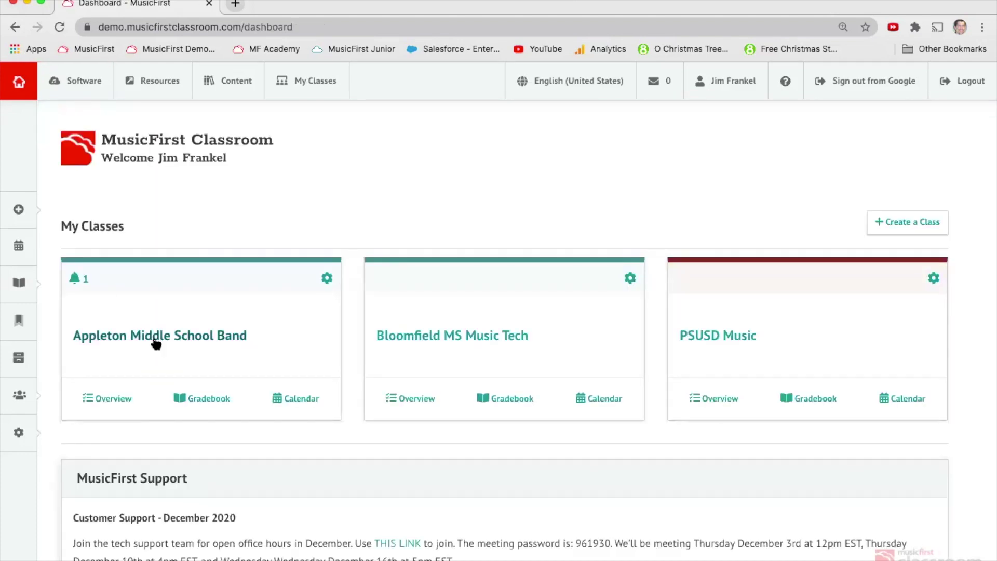
pyautogui.click(156, 338)
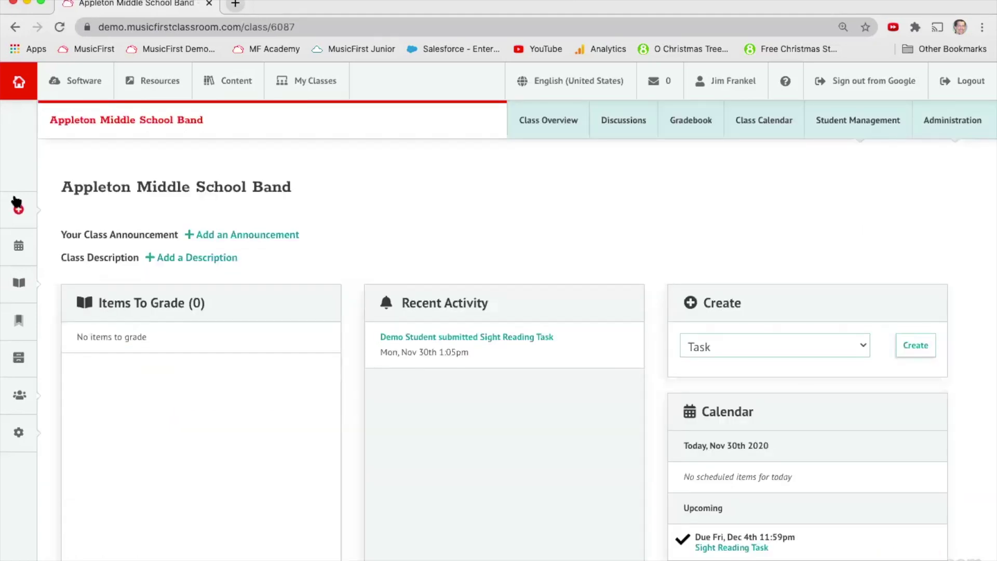
# Start a new Record Audio task for the class titled "Record Yourself" with the description "Sing your favorite song."
pyautogui.moveTo(15, 200)
pyautogui.click(78, 156)
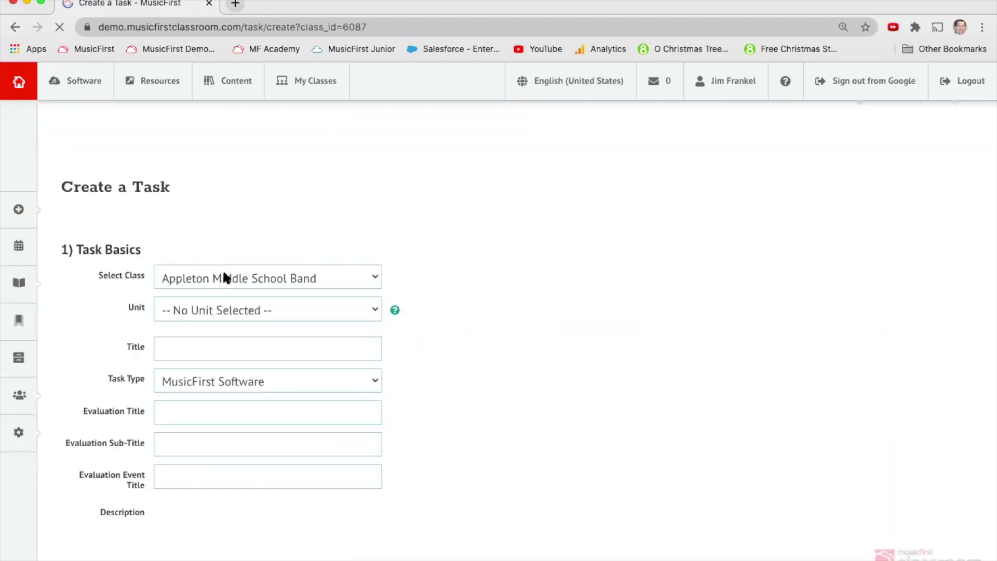
pyautogui.click(191, 348)
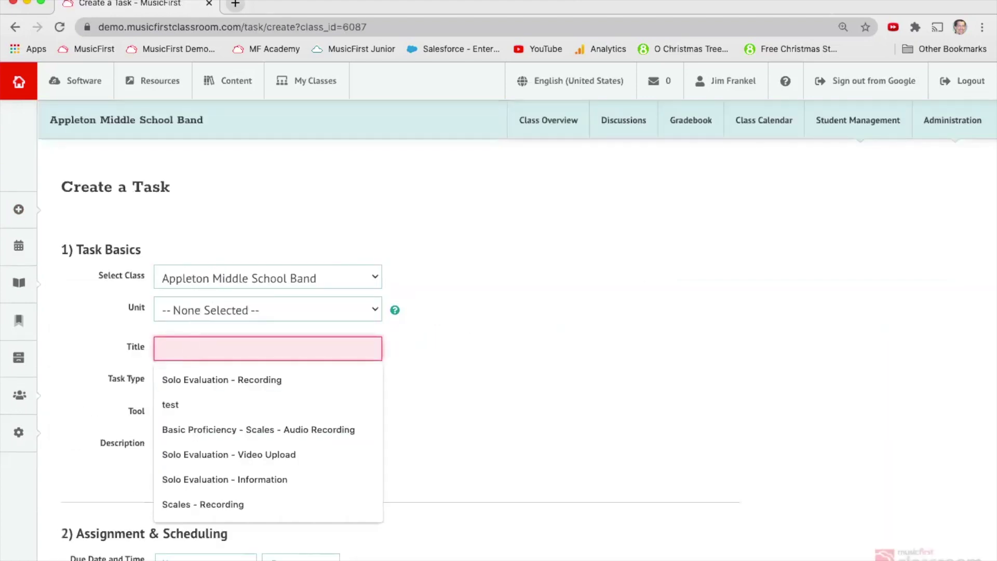
pyautogui.write('Record ')
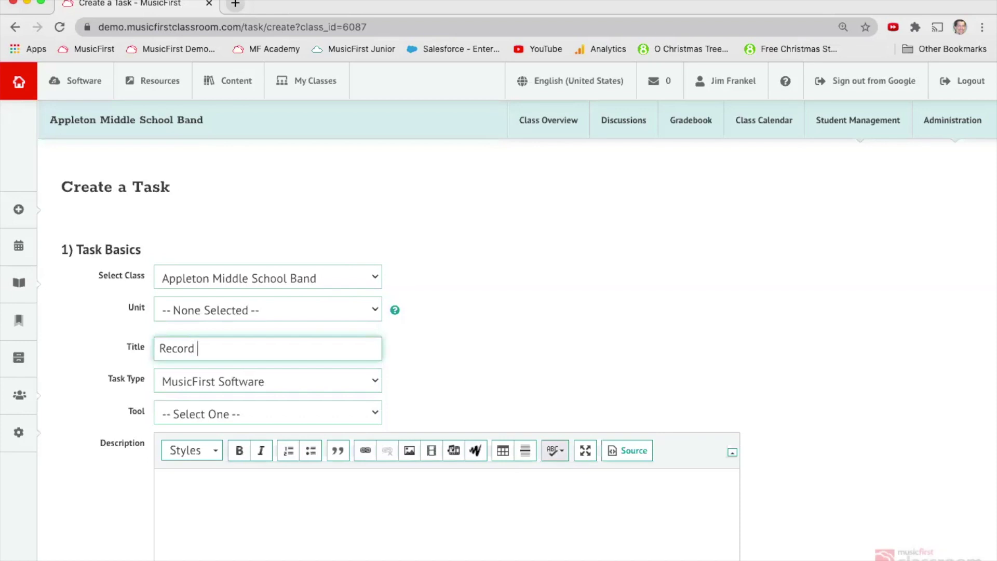
pyautogui.write('Yourself')
pyautogui.click(285, 387)
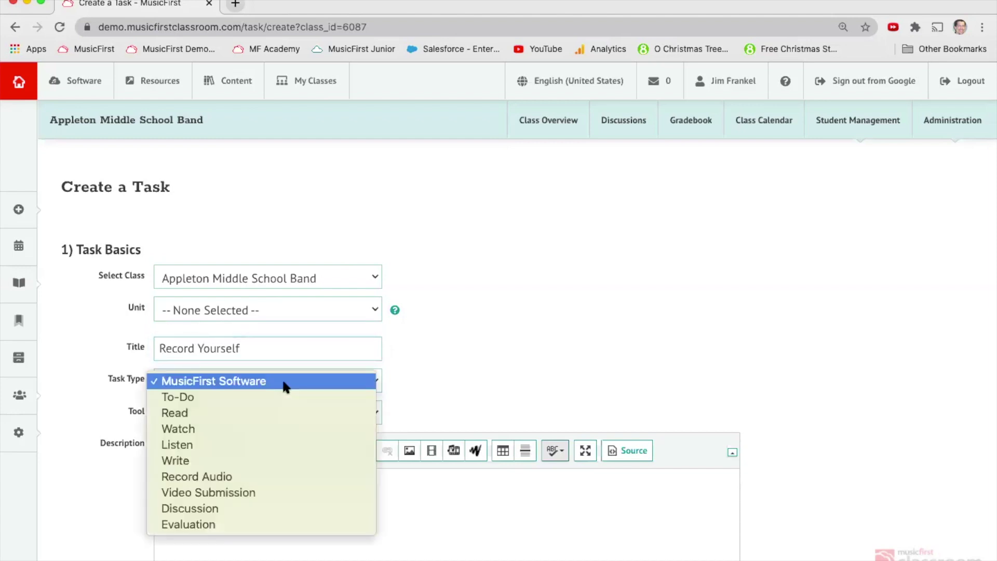
pyautogui.click(260, 475)
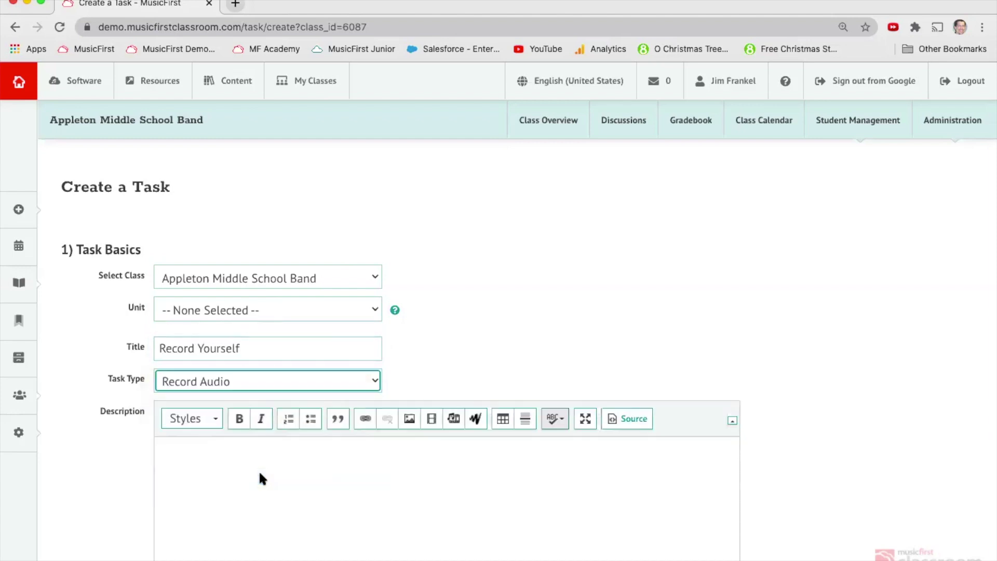
pyautogui.click(254, 474)
pyautogui.write('Sin')
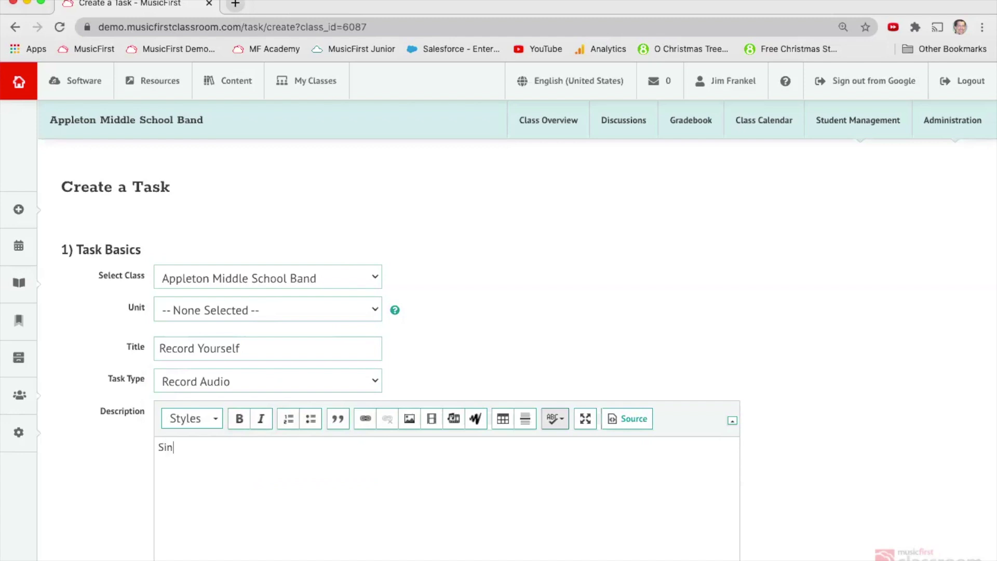
pyautogui.write('g your favorite song.')
# Set the Record Yourself task's due date to December 4, 2020
pyautogui.scroll(-5, 638, 473)
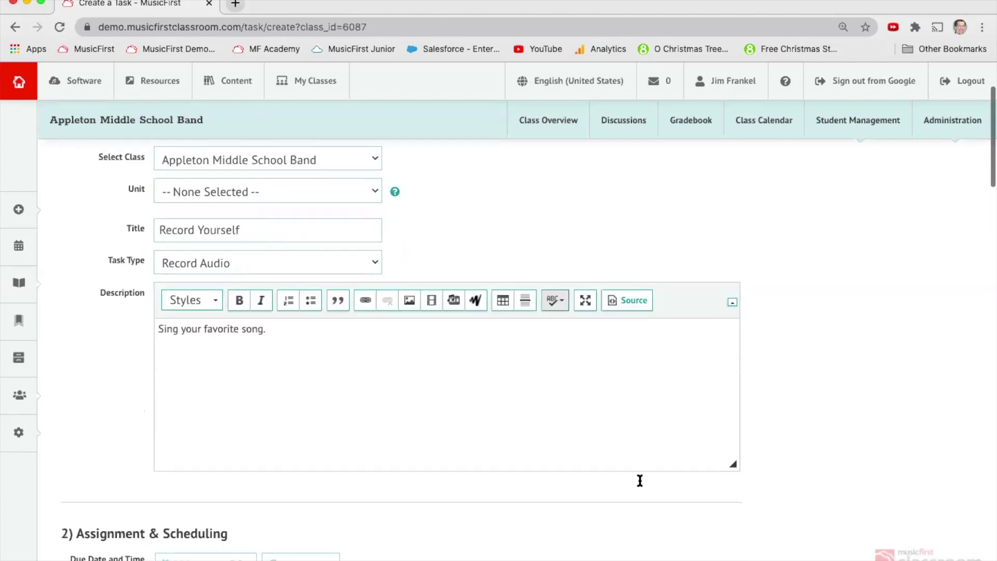
pyautogui.click(241, 409)
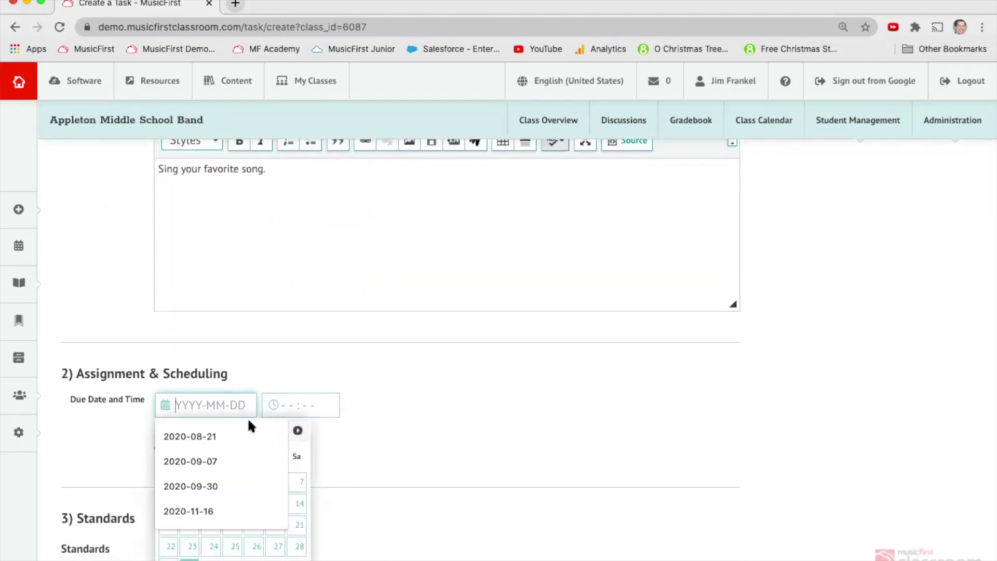
pyautogui.click(298, 430)
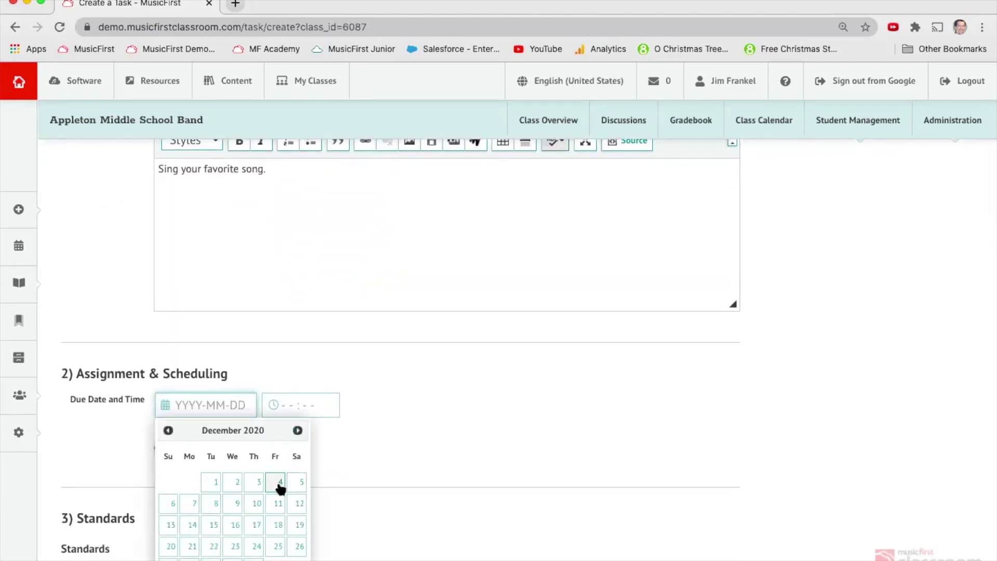
pyautogui.click(279, 481)
# Create the Record Yourself task as a gradebook item and mark it as a favorite
pyautogui.scroll(-5, 378, 496)
pyautogui.scroll(-20, 378, 496)
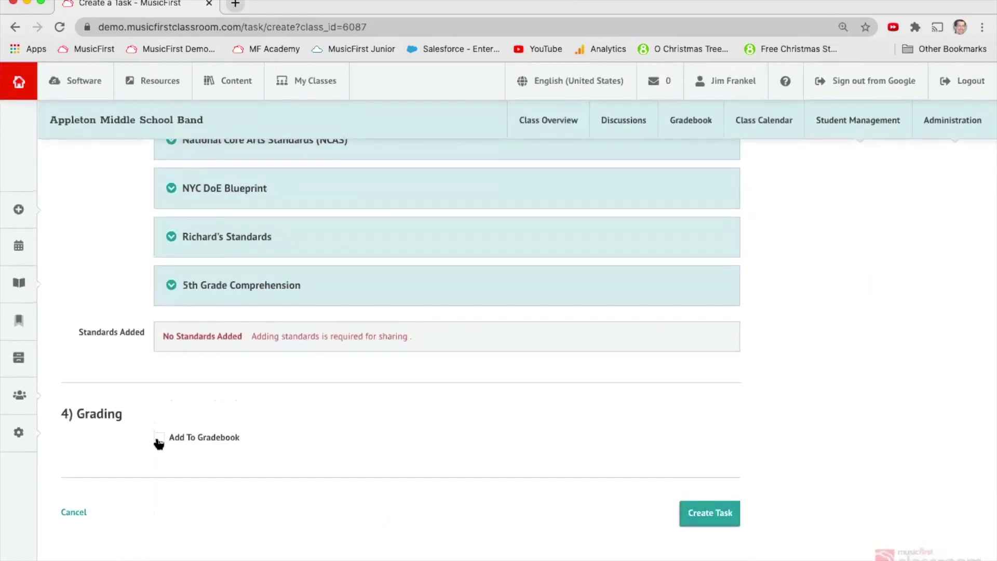
pyautogui.click(158, 441)
pyautogui.click(167, 466)
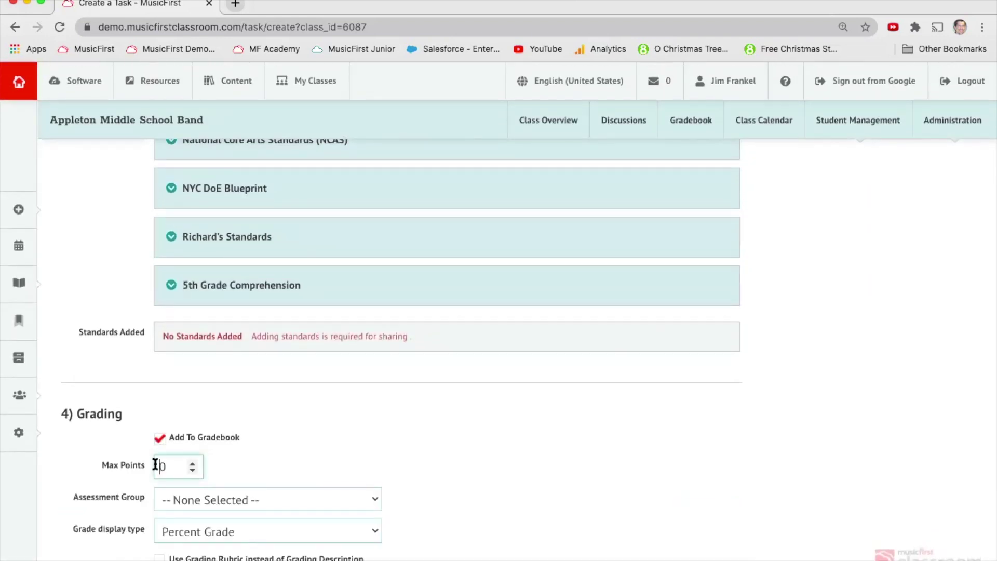
pyautogui.scroll(-6, 529, 429)
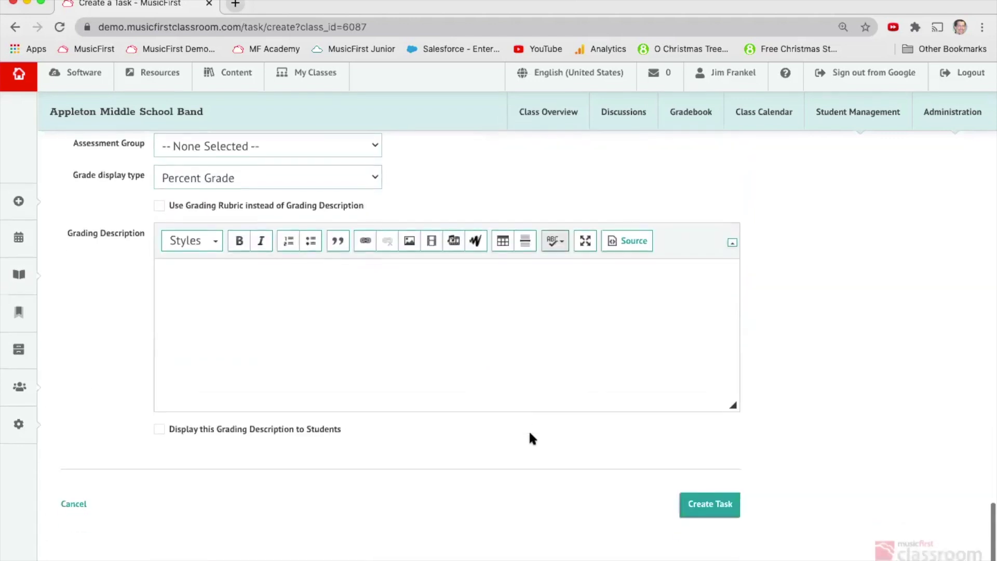
pyautogui.click(699, 517)
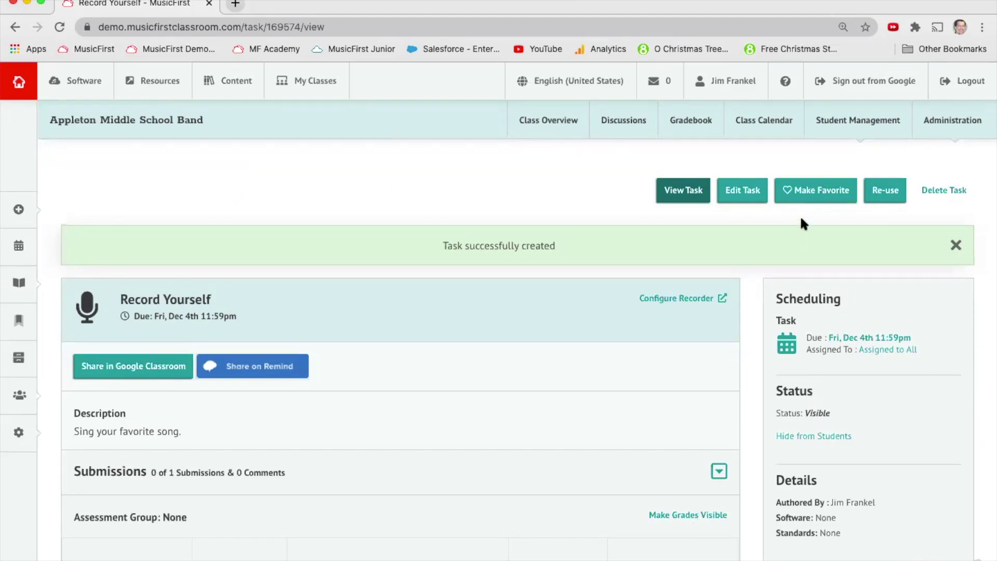
pyautogui.click(806, 201)
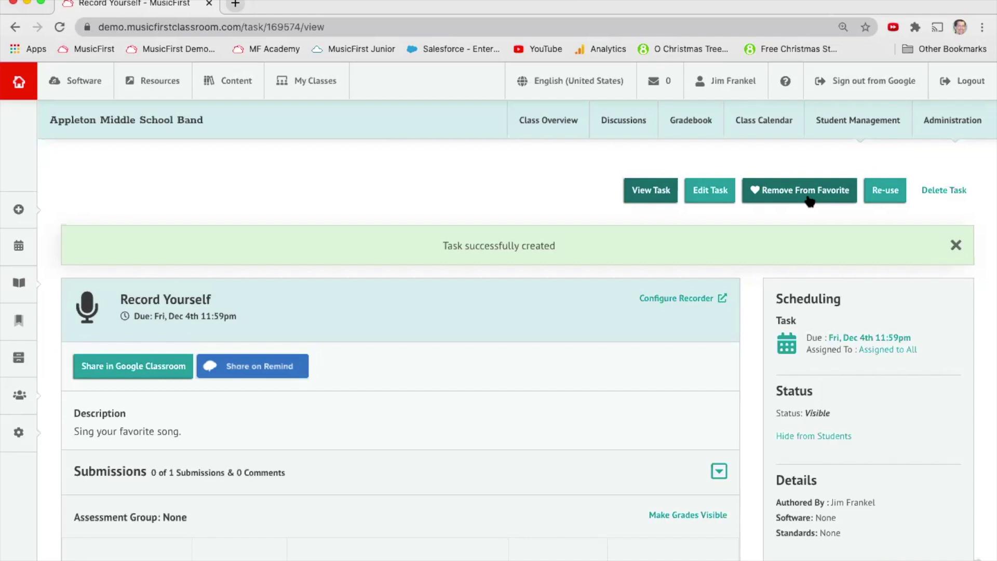
# Schedule copies of the favorite Record Yourself task on December 7 and December 8 in the class calendar
pyautogui.click(779, 116)
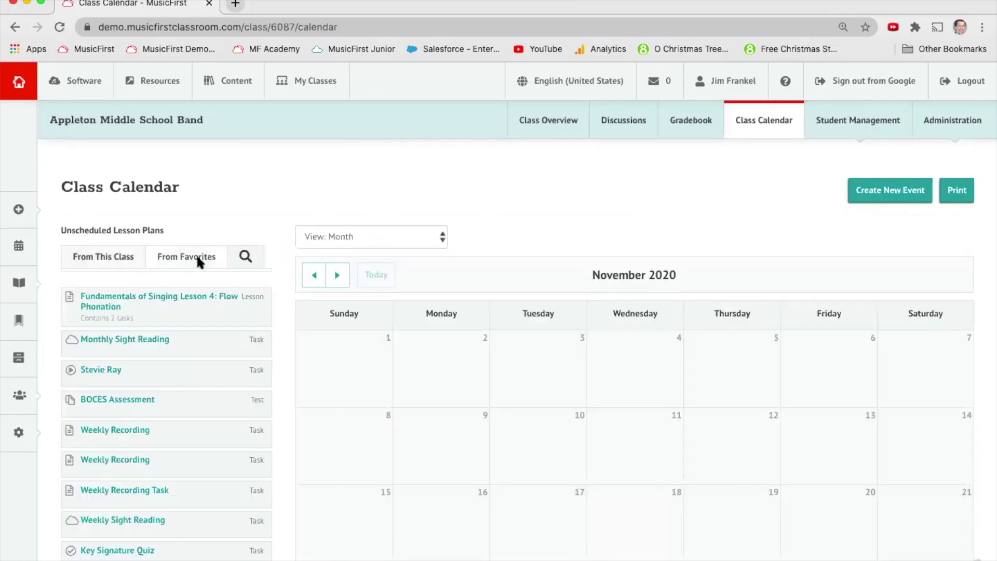
pyautogui.scroll(-10, 196, 452)
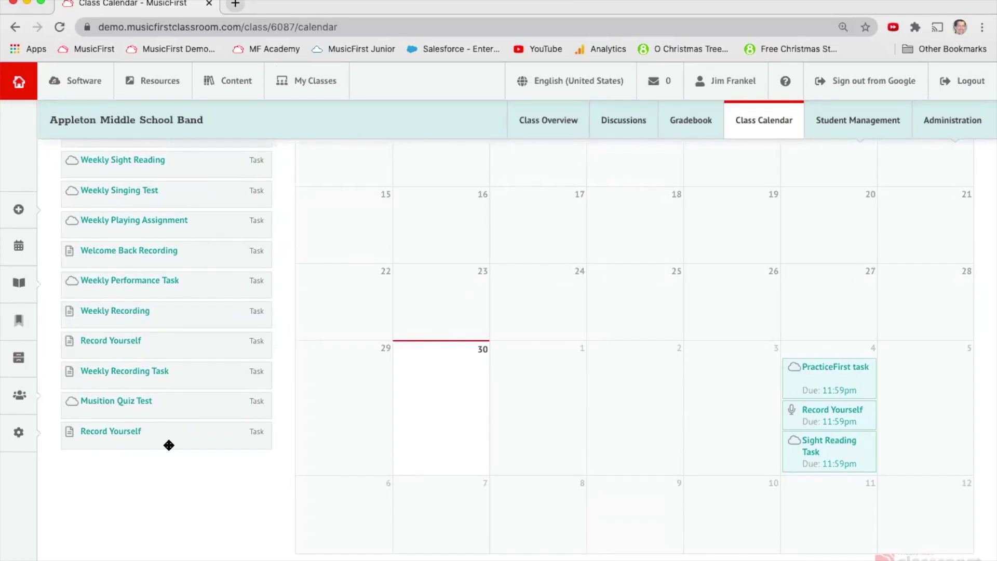
pyautogui.moveTo(164, 439); pyautogui.dragTo(447, 503)
pyautogui.moveTo(220, 436); pyautogui.dragTo(549, 493)
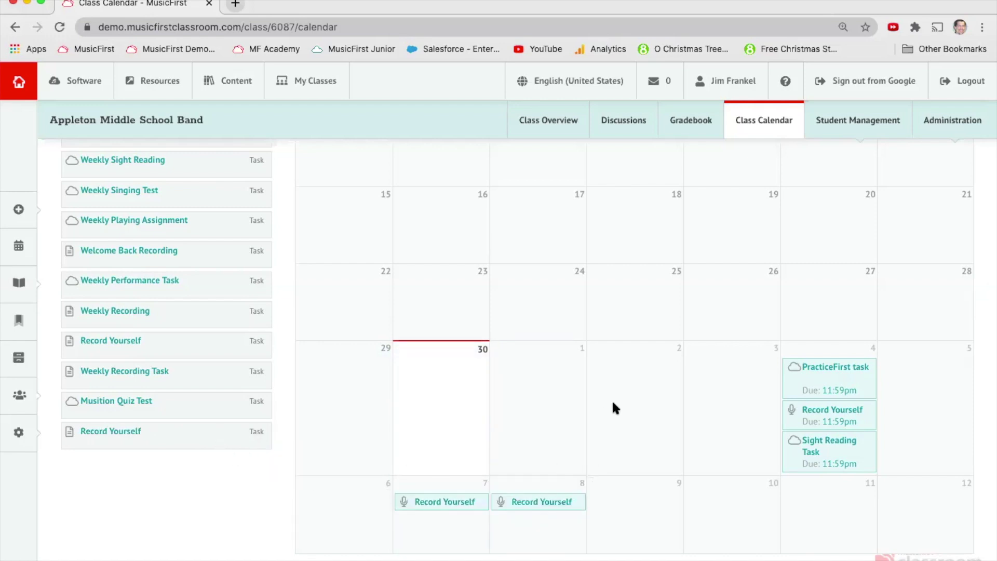
# Delete the Record Yourself copies scheduled on December 8 and December 7 from the class calendar
pyautogui.click(578, 501)
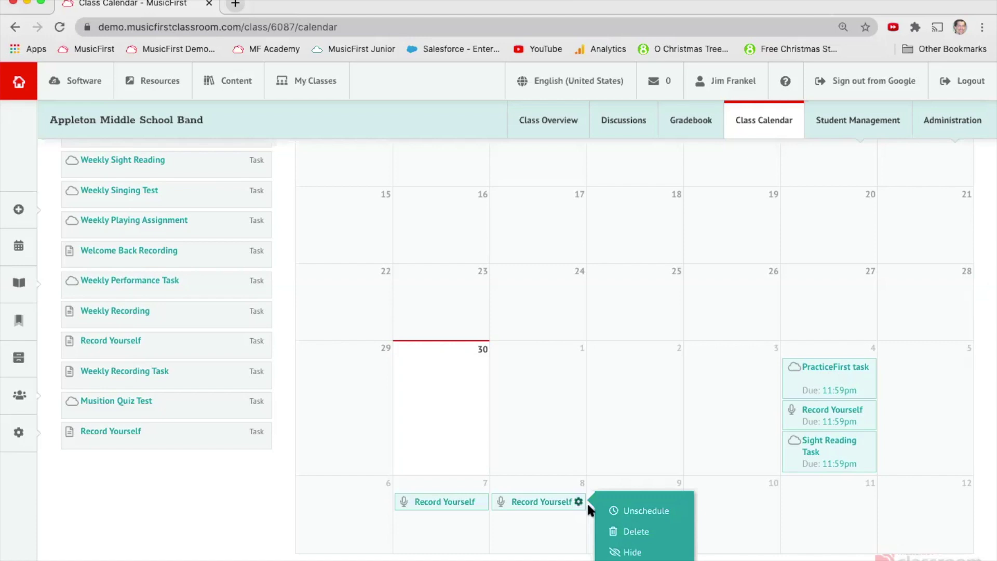
pyautogui.click(635, 535)
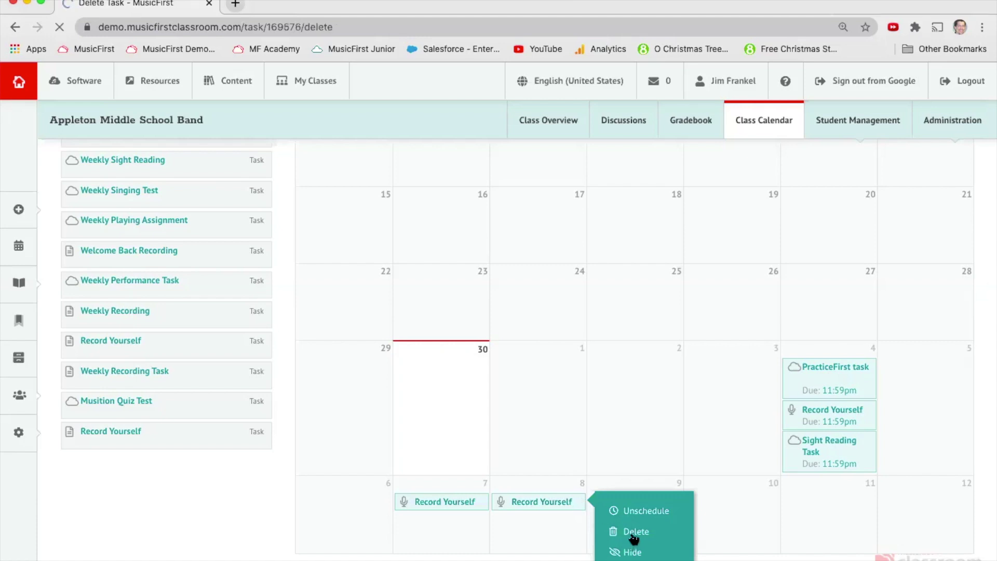
pyautogui.click(730, 289)
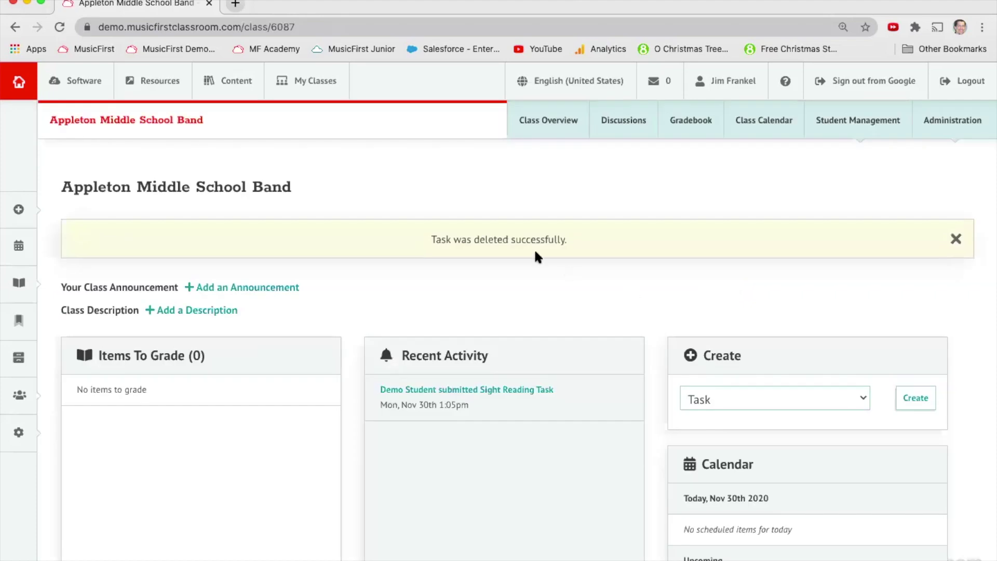
pyautogui.click(747, 114)
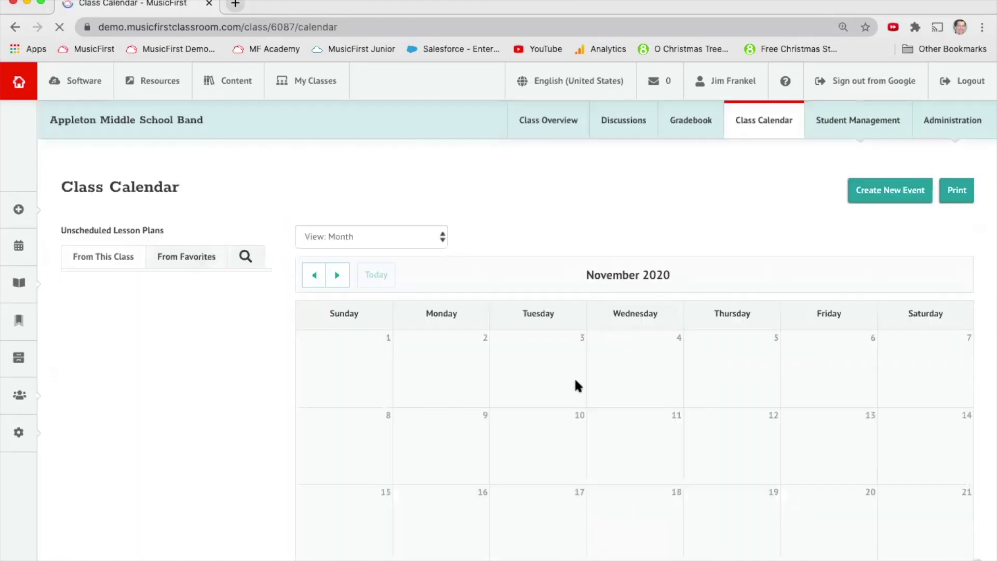
pyautogui.scroll(-3, 564, 409)
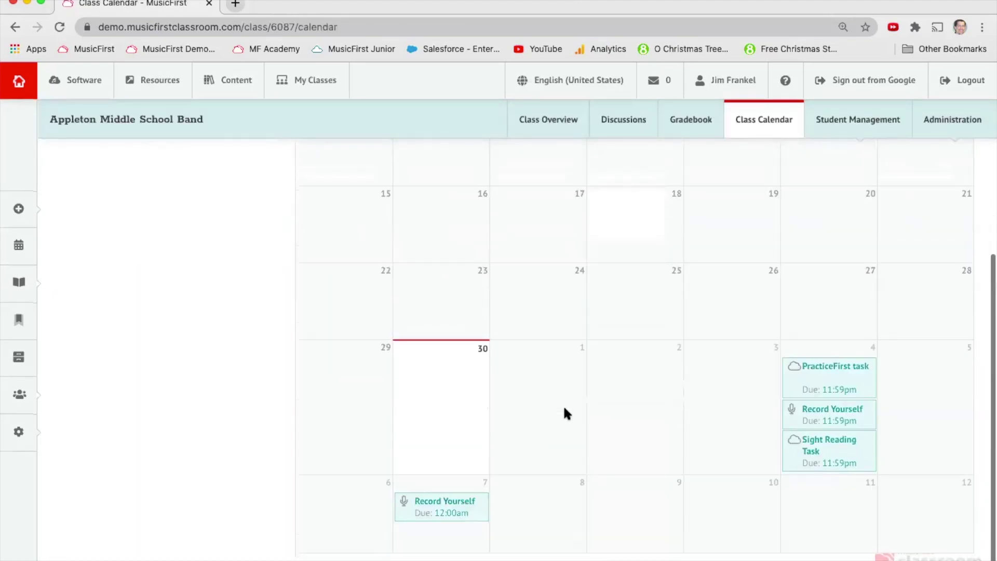
pyautogui.click(477, 507)
pyautogui.click(534, 532)
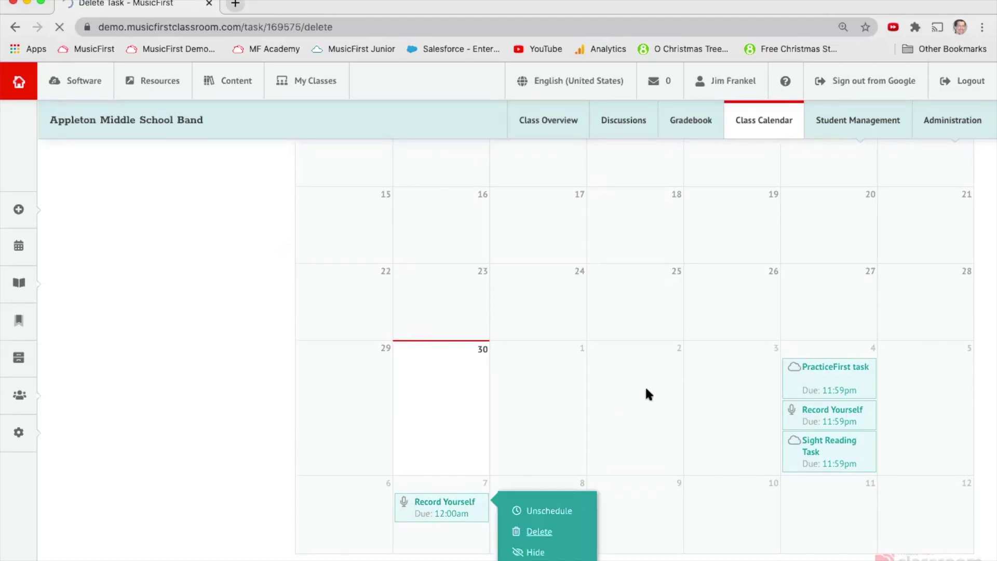
pyautogui.click(710, 288)
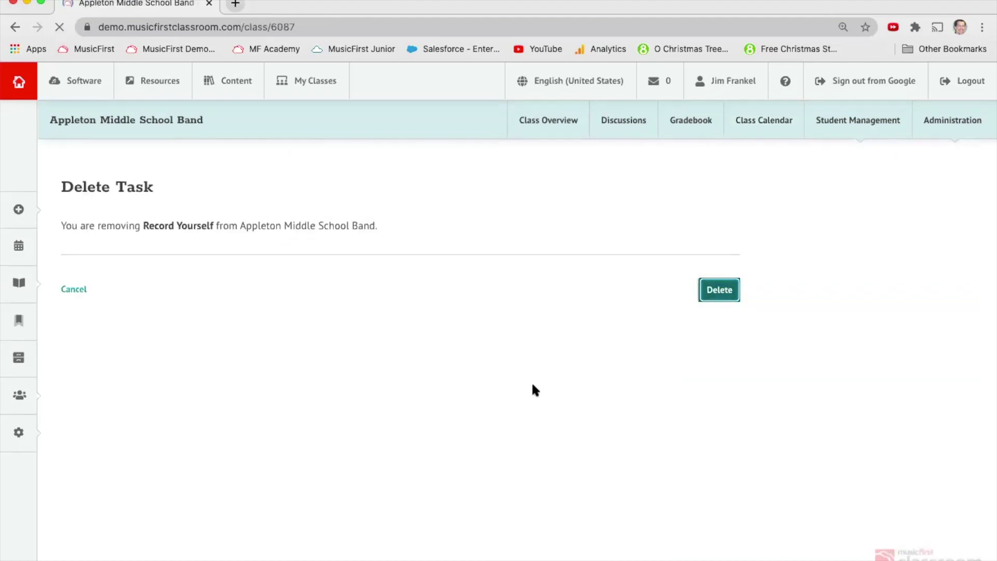
# Switch to the student's browser window and view the student's grades for the Appleton Middle School Band class
pyautogui.press('super+grave')
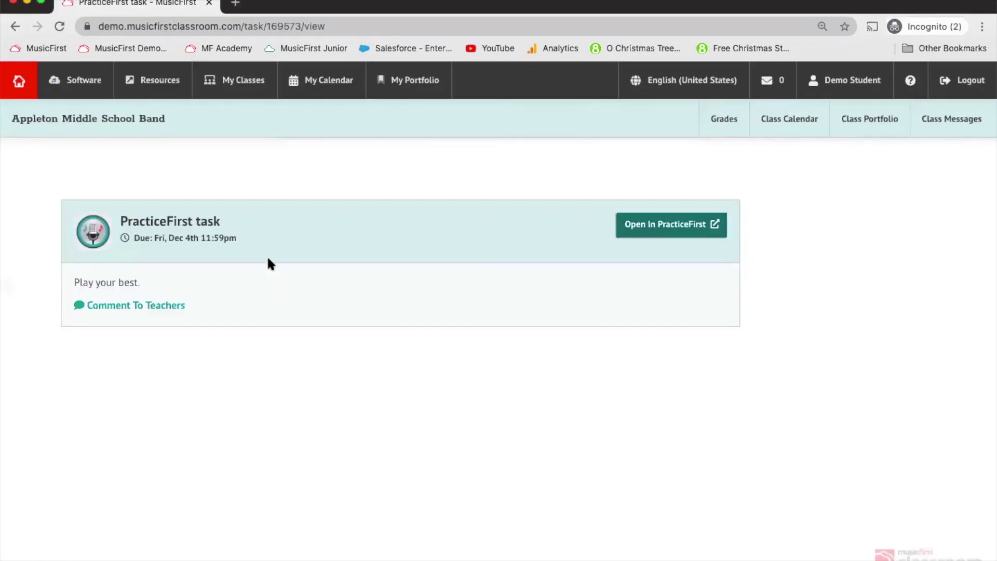
pyautogui.click(139, 122)
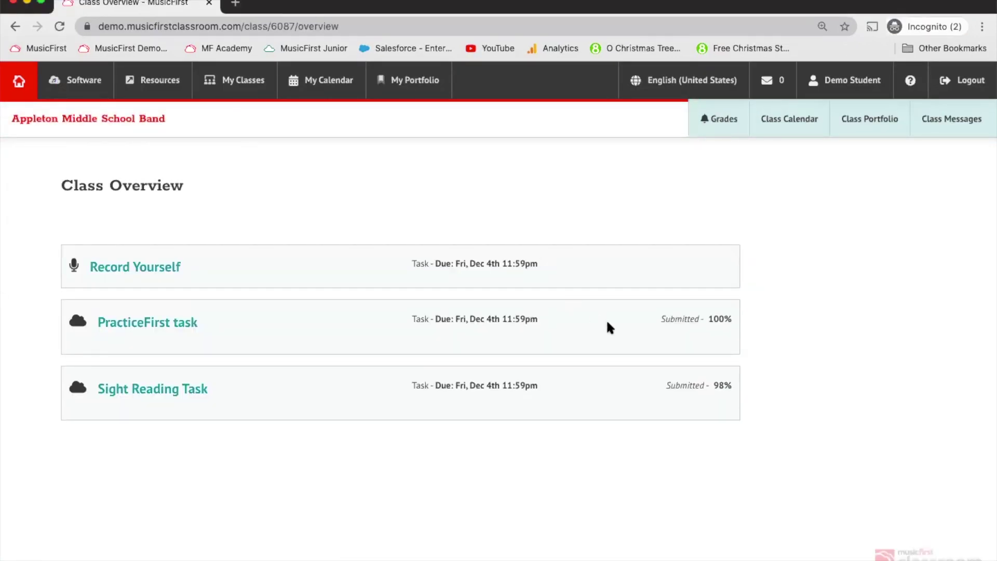
pyautogui.click(723, 111)
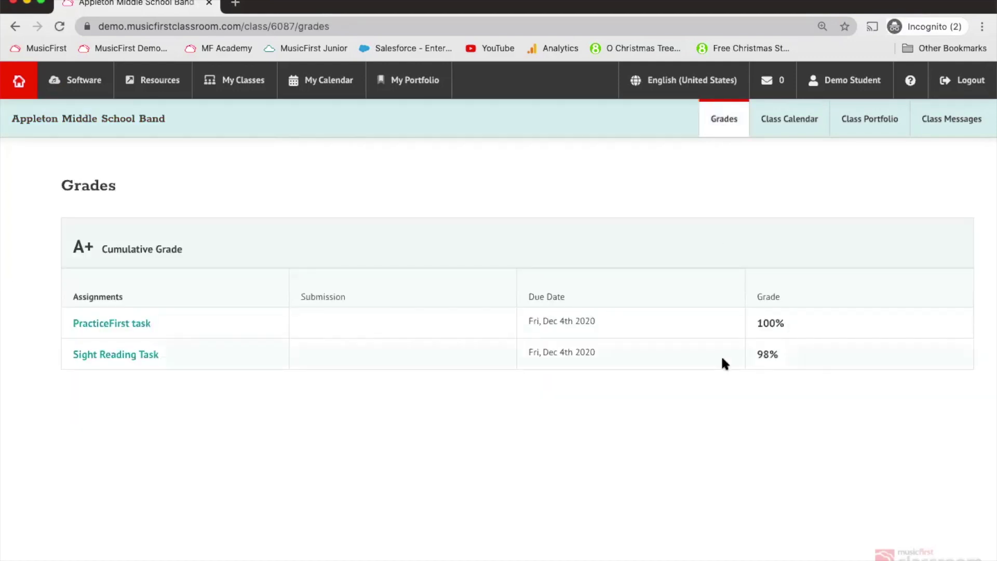
# Open the Record Yourself task from the student's class overview and allow the recorder to use the microphone
pyautogui.click(67, 115)
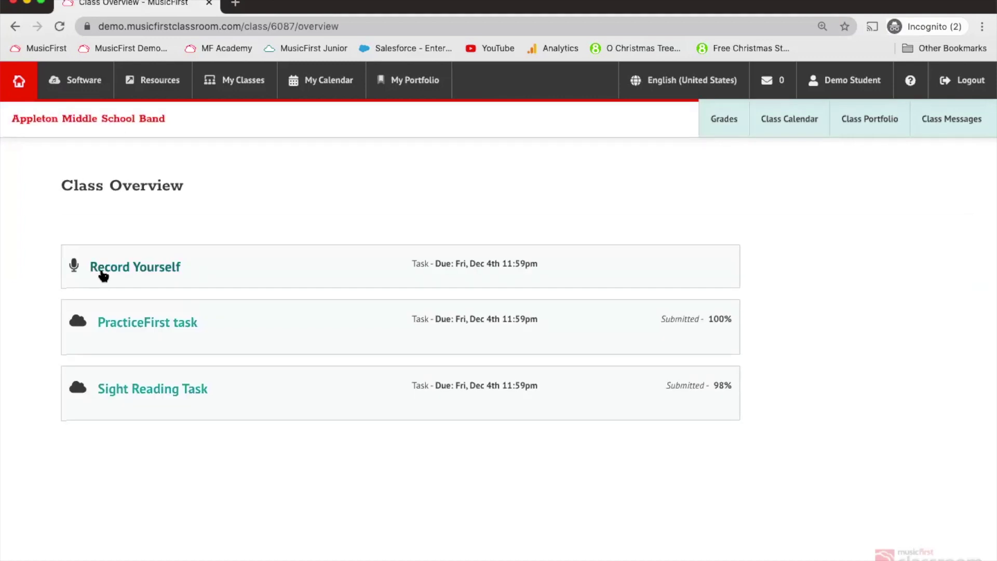
pyautogui.click(103, 273)
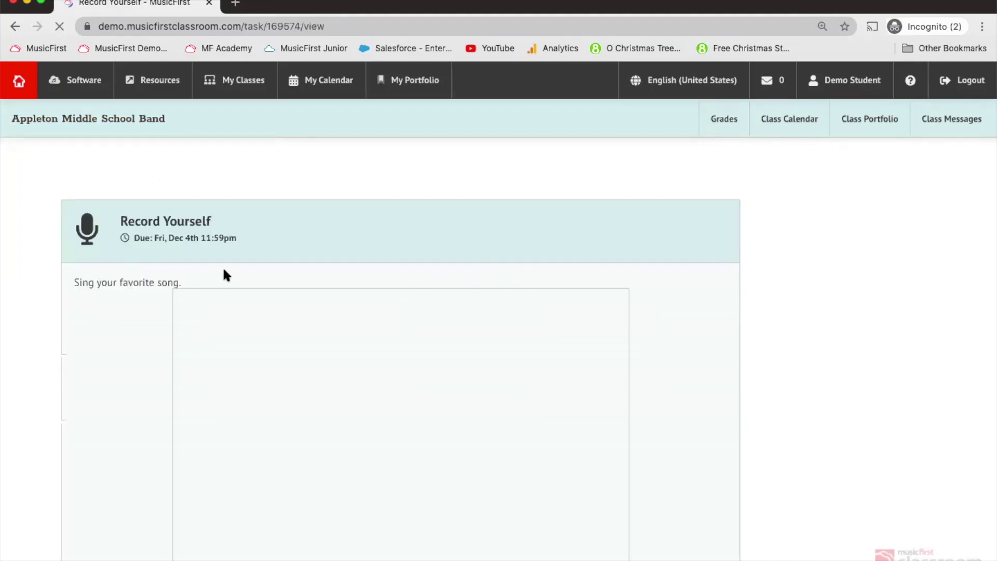
pyautogui.click(263, 103)
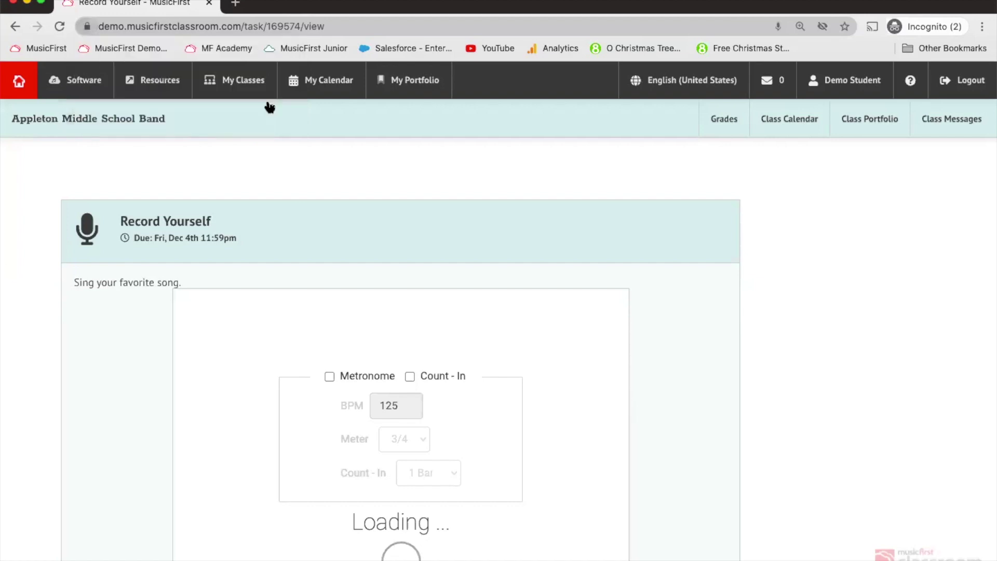
pyautogui.scroll(-5, 560, 365)
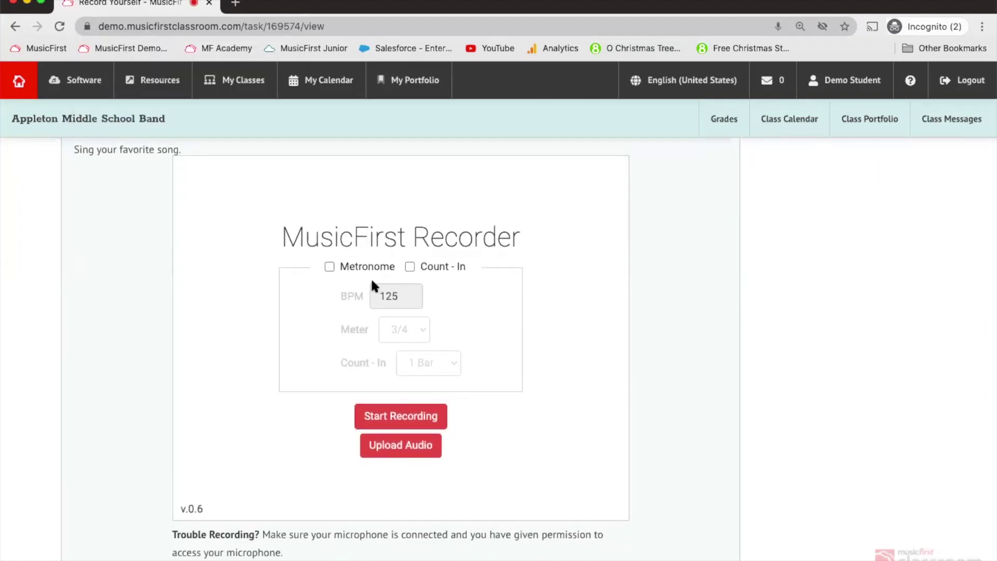
# Enable the count-in for the recording and set the tempo to 120 BPM
pyautogui.click(411, 268)
pyautogui.click(408, 300)
pyautogui.click(408, 300)
pyautogui.click(408, 300)
pyautogui.click(407, 301)
pyautogui.click(405, 298)
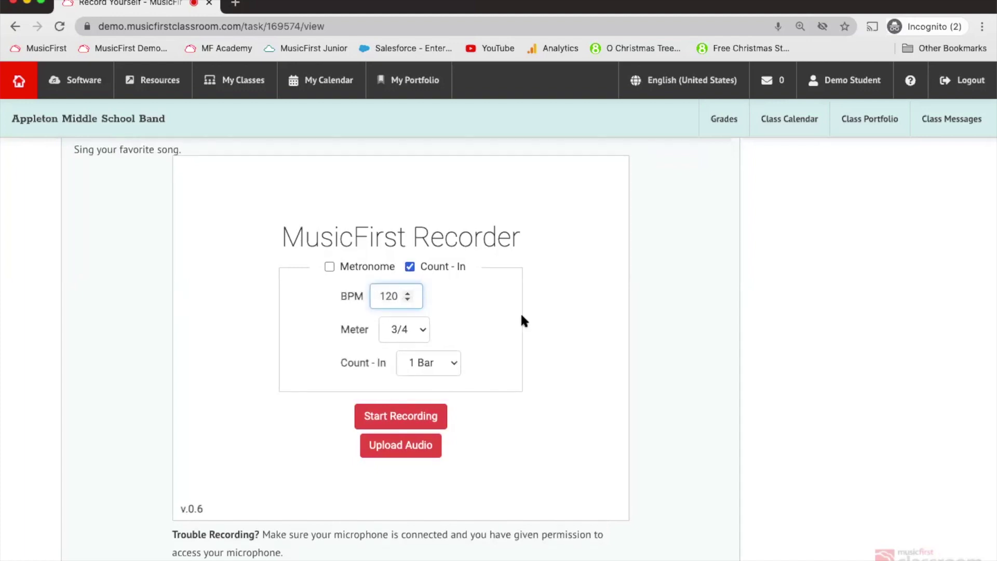
# Record a short audio performance and submit it after playing back part of the preview
pyautogui.click(431, 419)
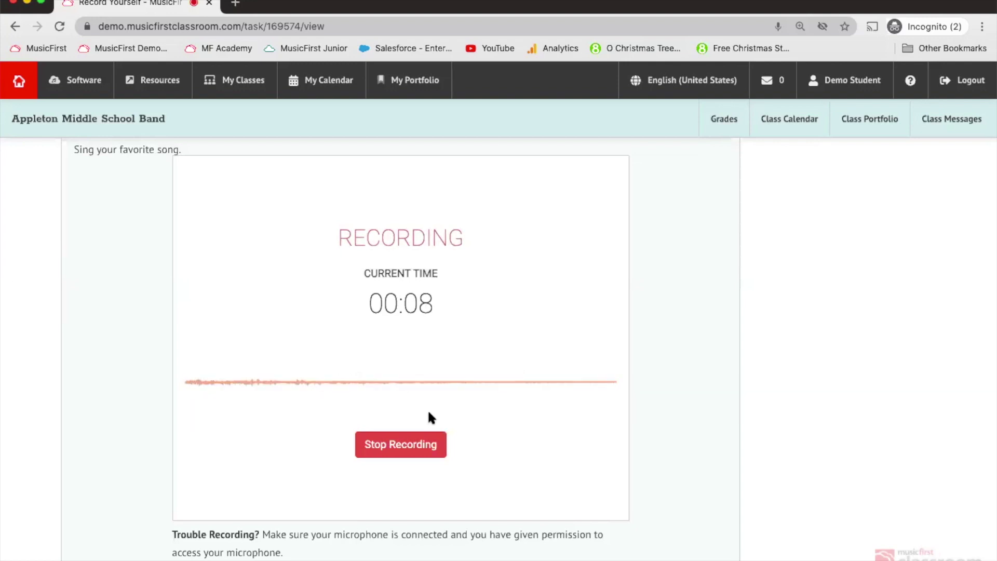
pyautogui.click(418, 446)
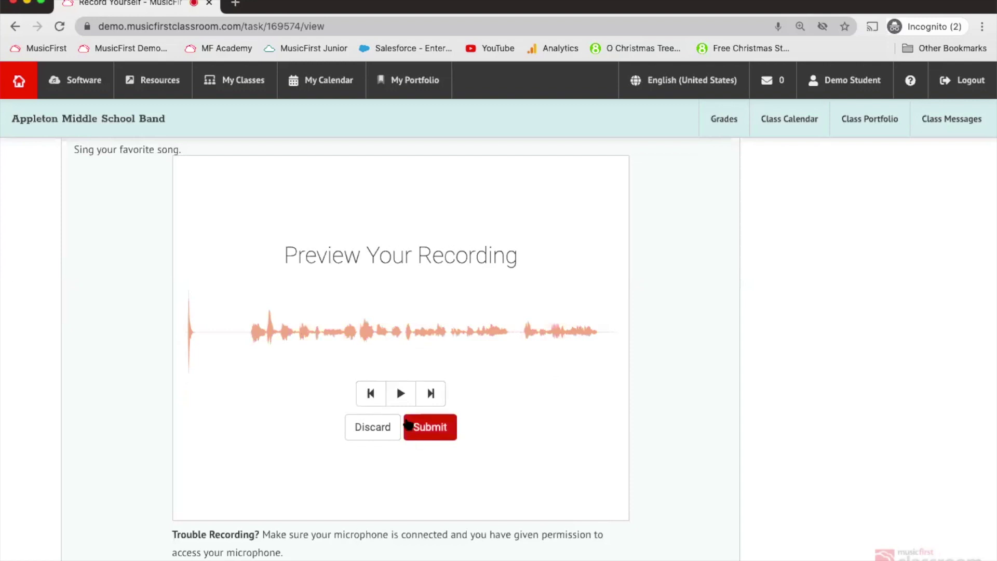
pyautogui.click(405, 403)
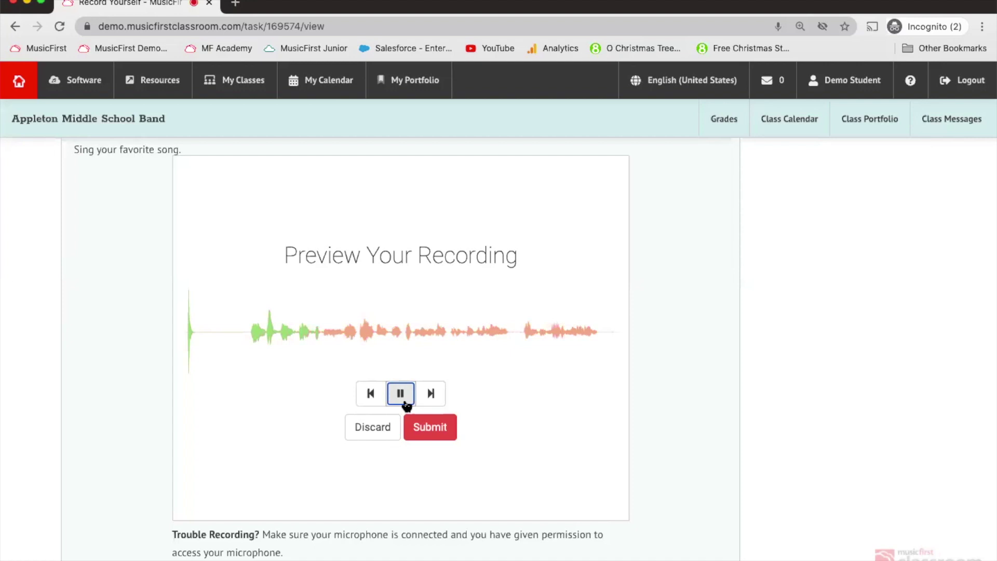
pyautogui.click(405, 404)
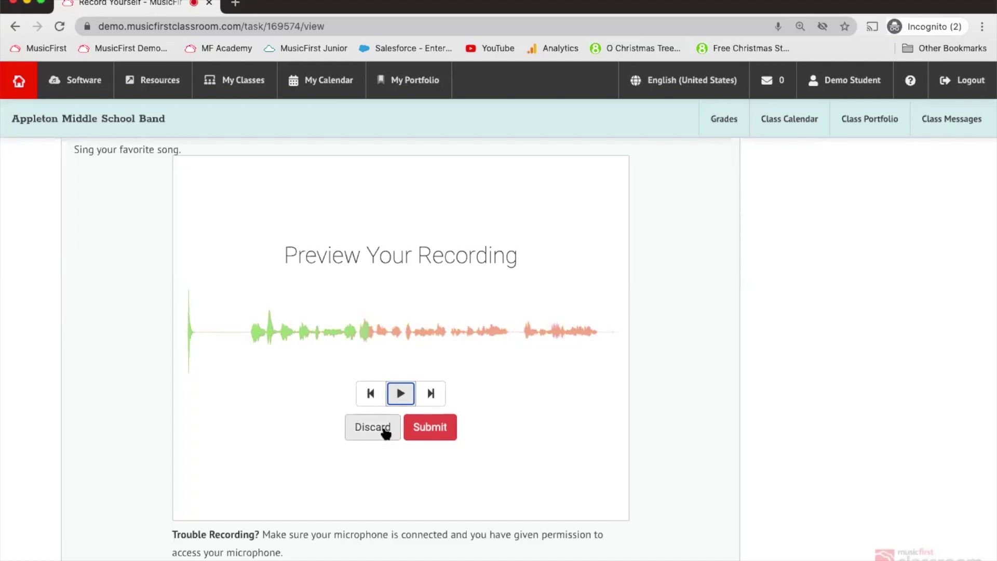
pyautogui.click(431, 427)
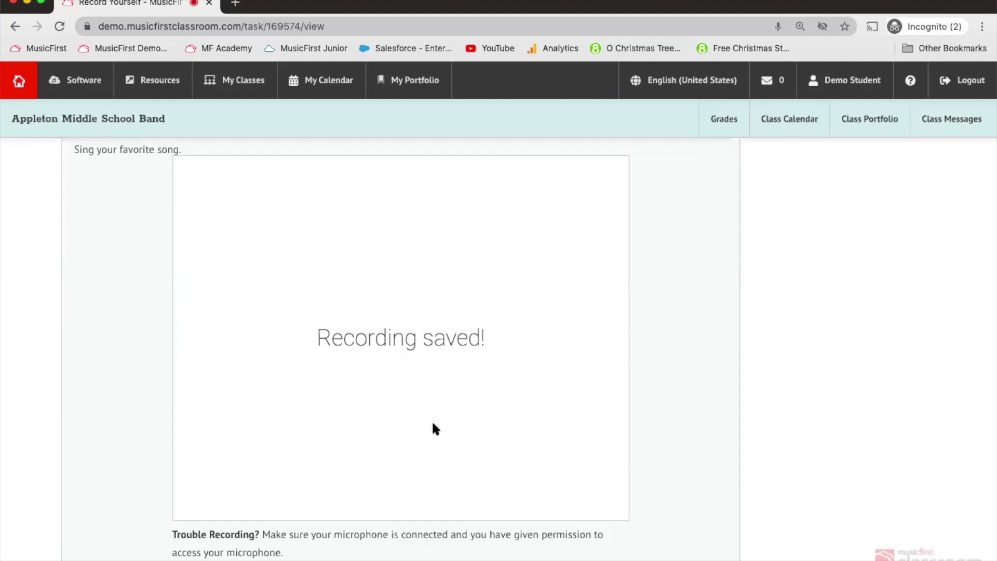
# Return to the teacher's window, refresh the class overview and open the Record Yourself task's submissions from the items to grade
pyautogui.press('super+grave')
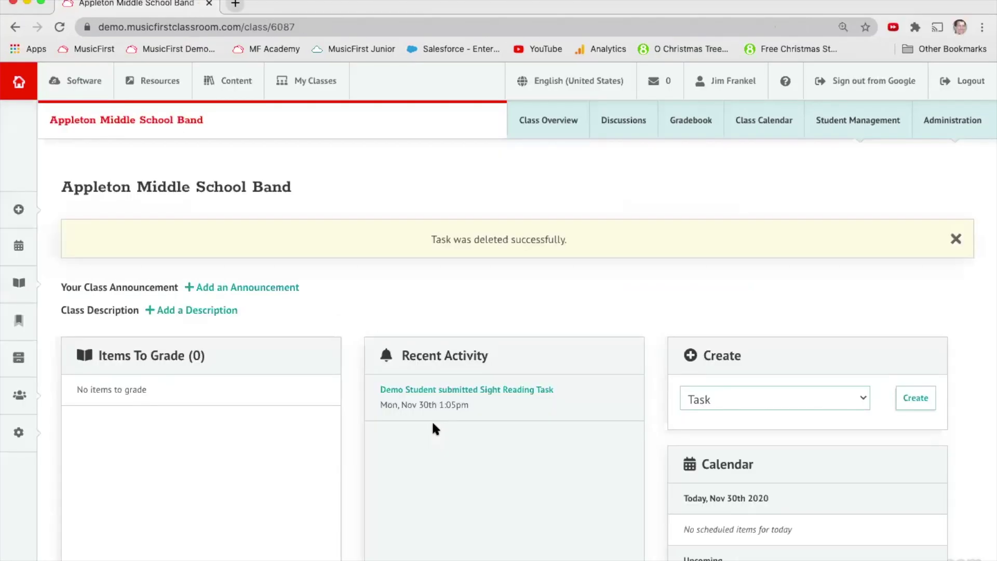
pyautogui.click(208, 123)
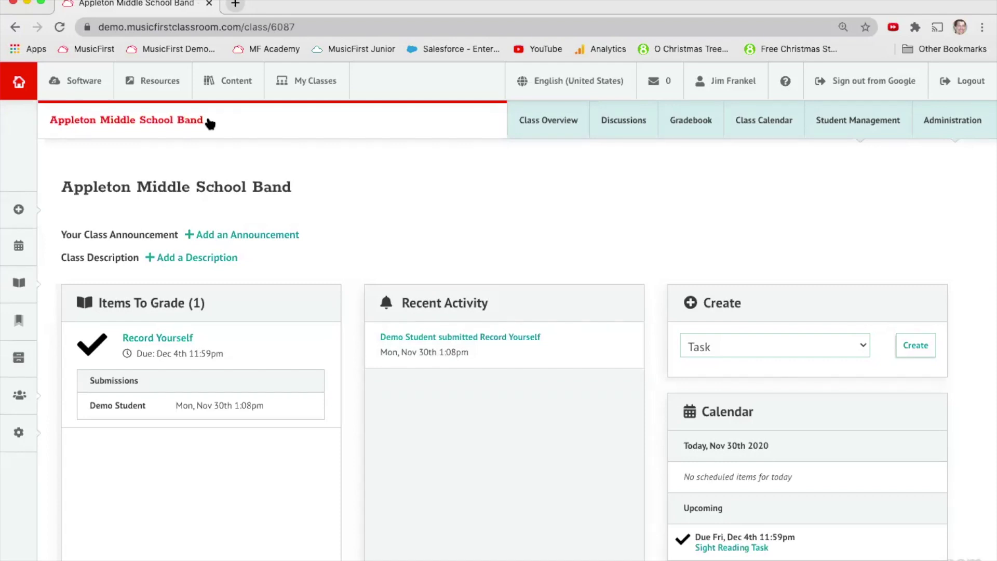
pyautogui.click(156, 343)
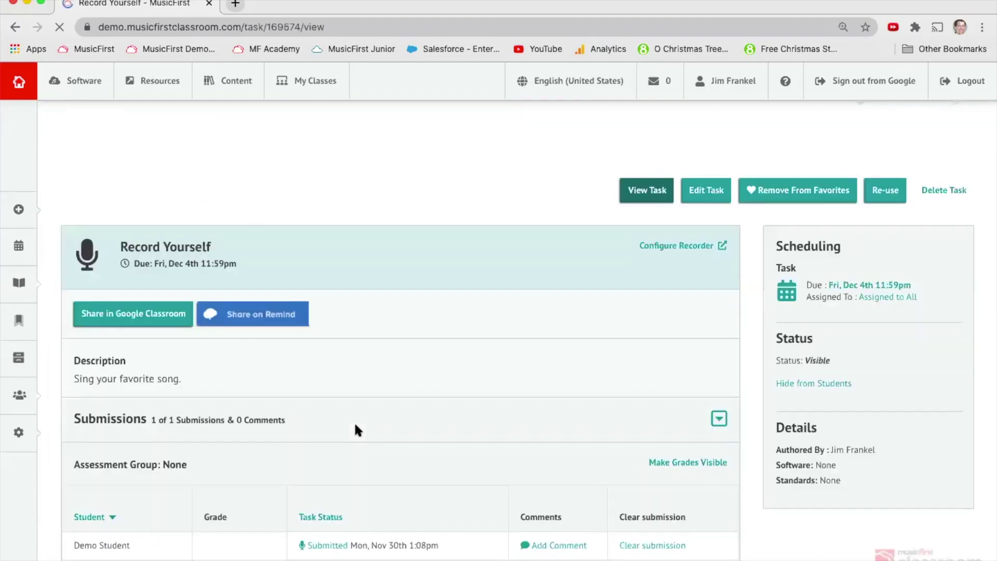
pyautogui.scroll(-3, 354, 422)
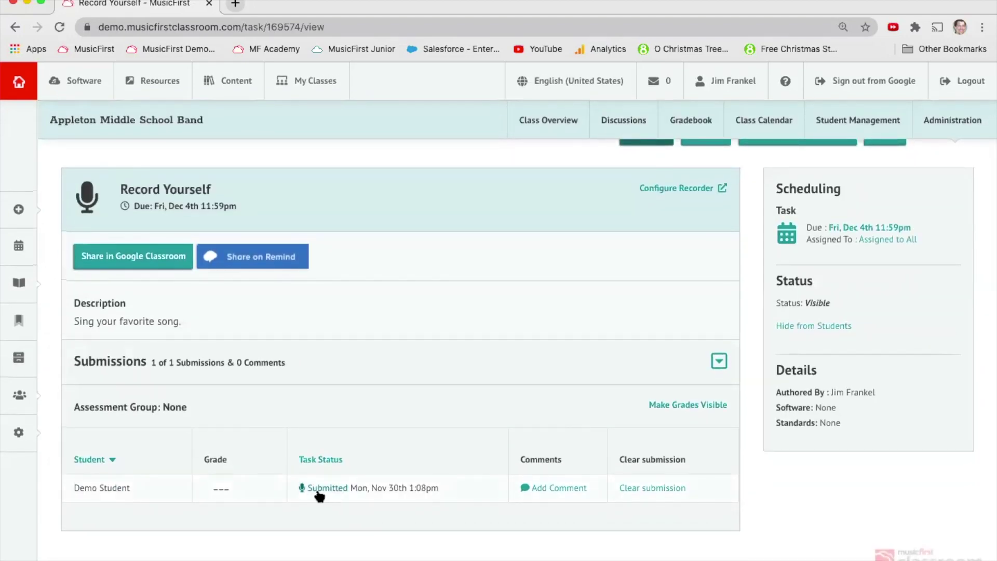
# Play part of the student's submitted recording for the Record Yourself task and grade it 9 out of 10
pyautogui.click(320, 491)
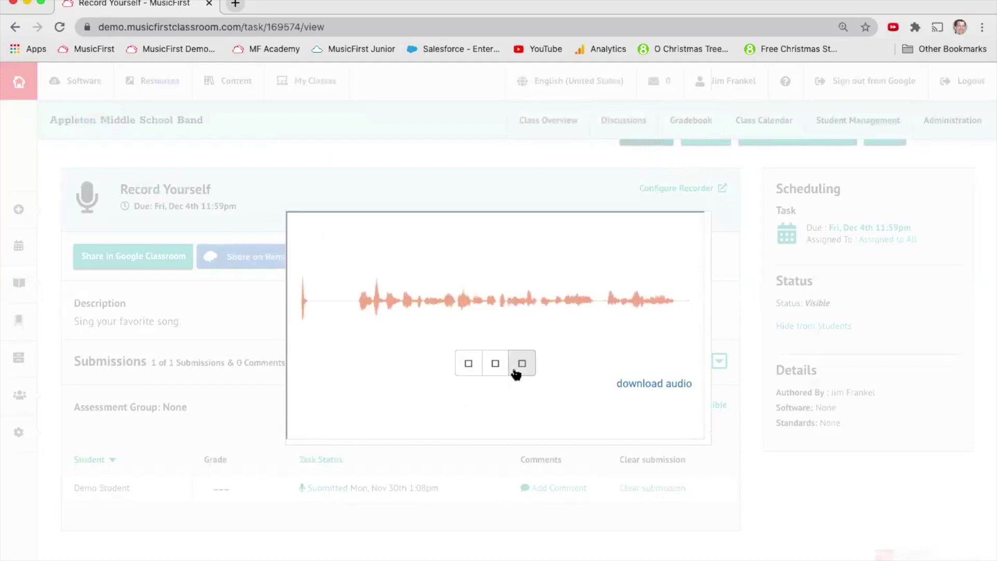
pyautogui.click(496, 362)
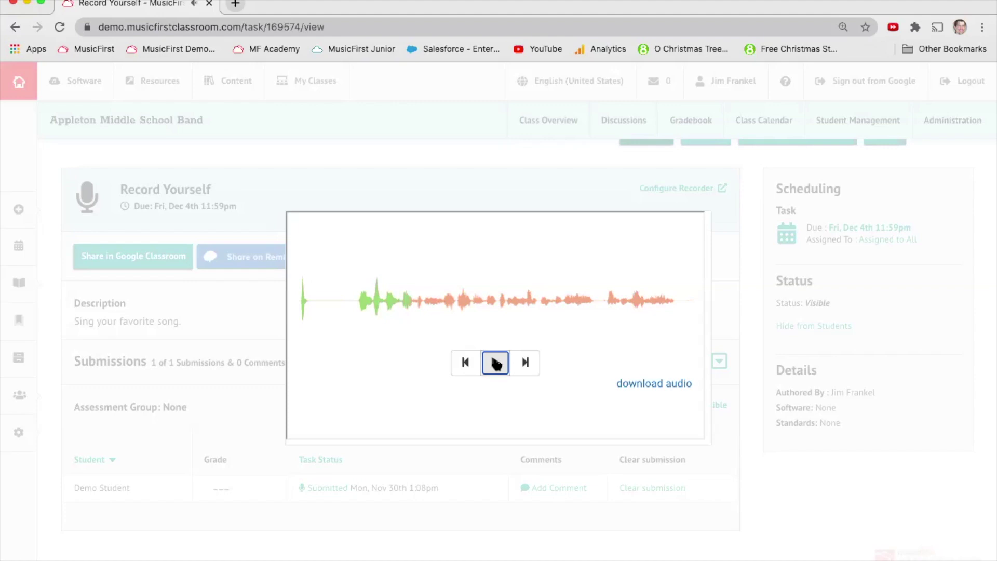
pyautogui.click(495, 363)
pyautogui.click(221, 463)
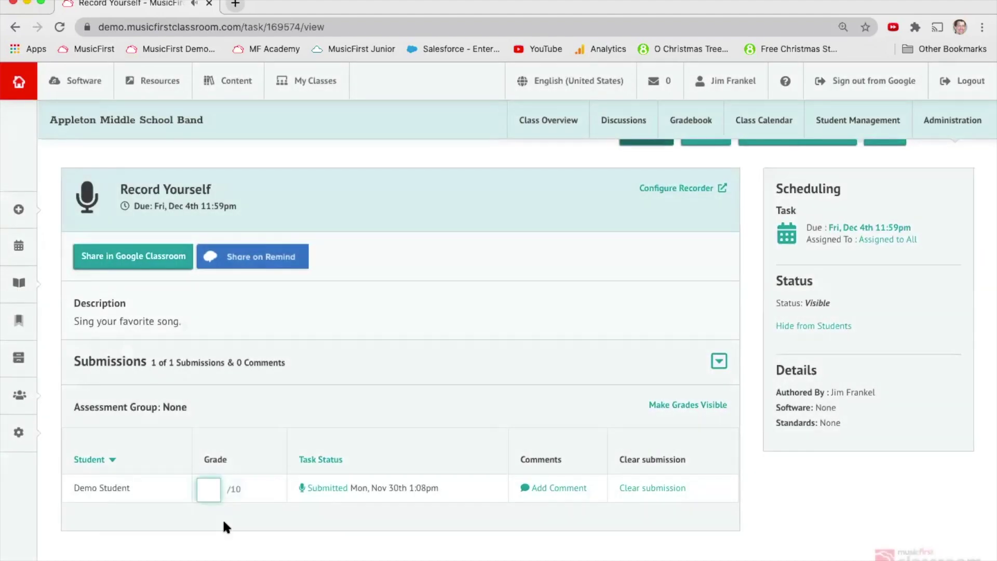
pyautogui.write('9')
pyautogui.press('Return')
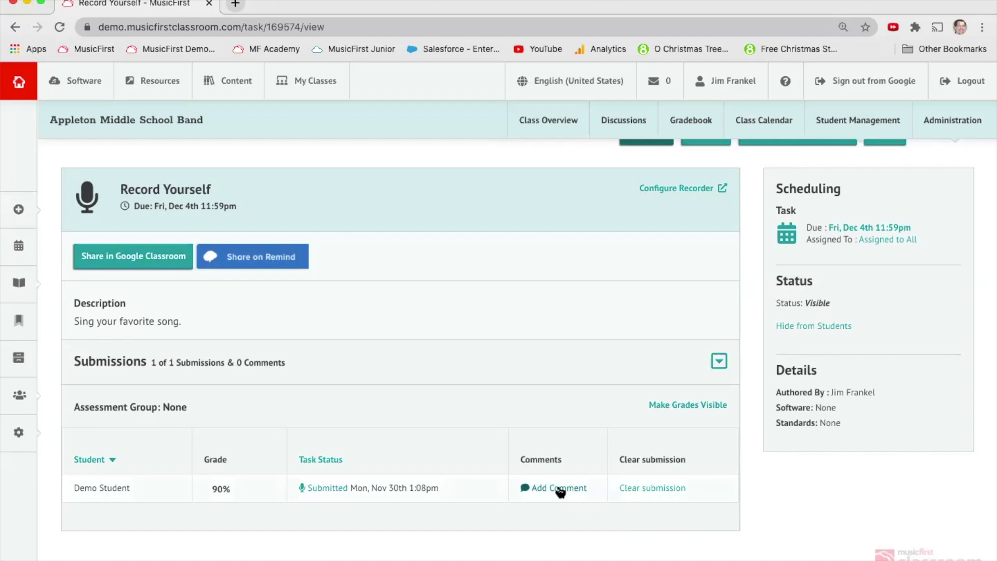
# Open the Appleton Middle School Band gradebook and look over the grades for its tasks, including Record Yourself
pyautogui.scroll(2, 559, 492)
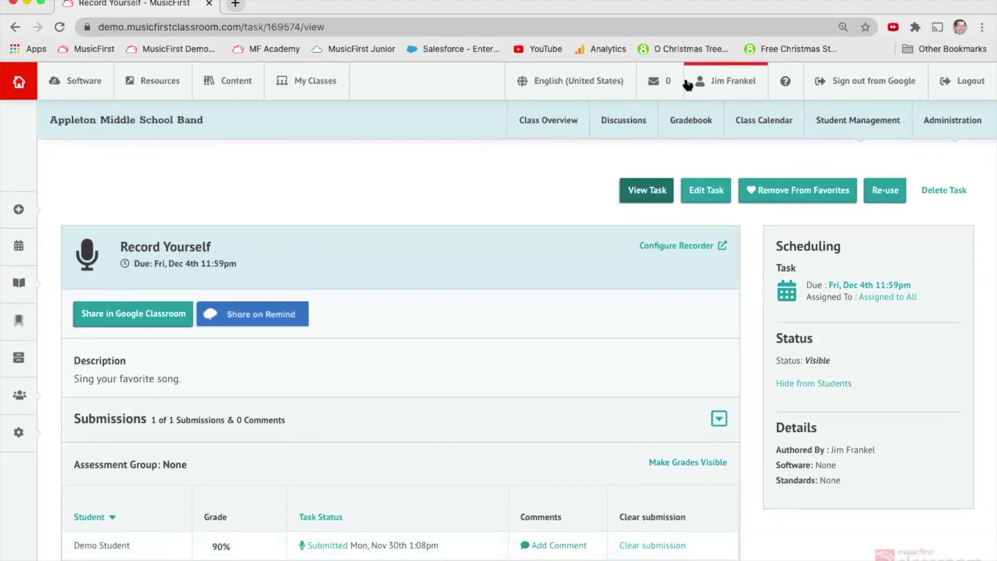
pyautogui.click(693, 125)
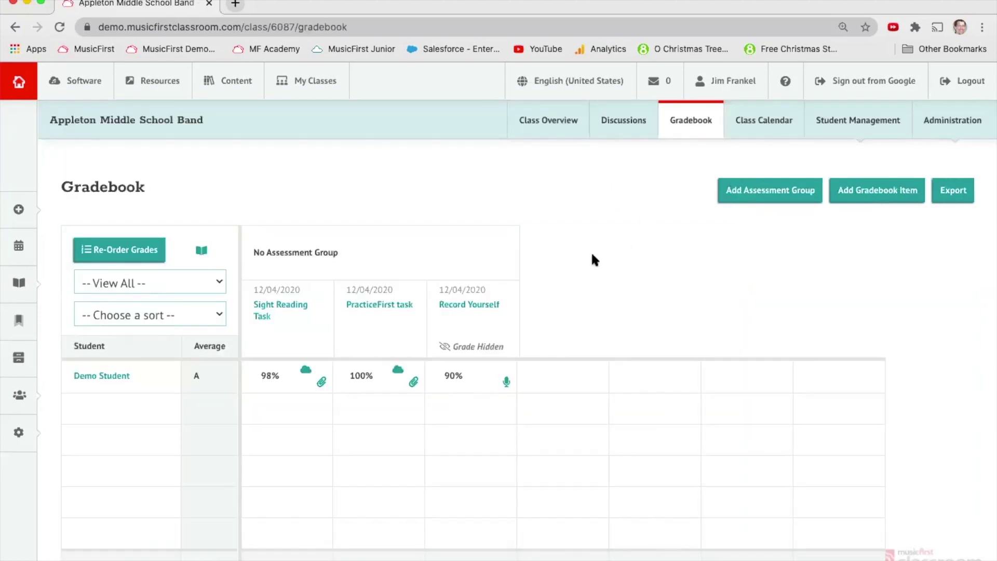
pyautogui.click(484, 312)
pyautogui.click(556, 325)
# Return to the dashboard and open the High School Chorus course from the Chorus section of the MusicFirst Library
pyautogui.click(18, 82)
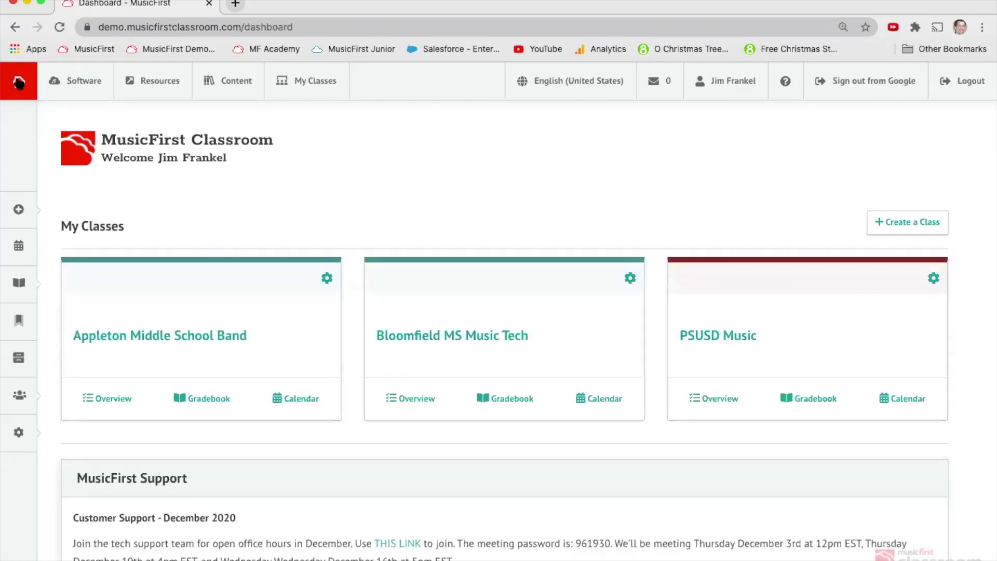
pyautogui.click(219, 89)
pyautogui.click(160, 123)
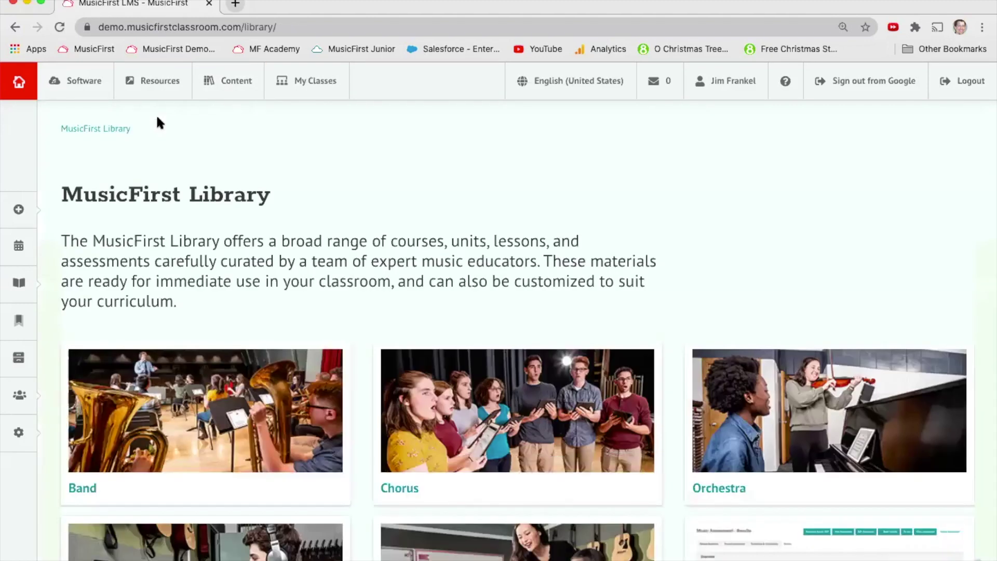
pyautogui.scroll(-3, 502, 375)
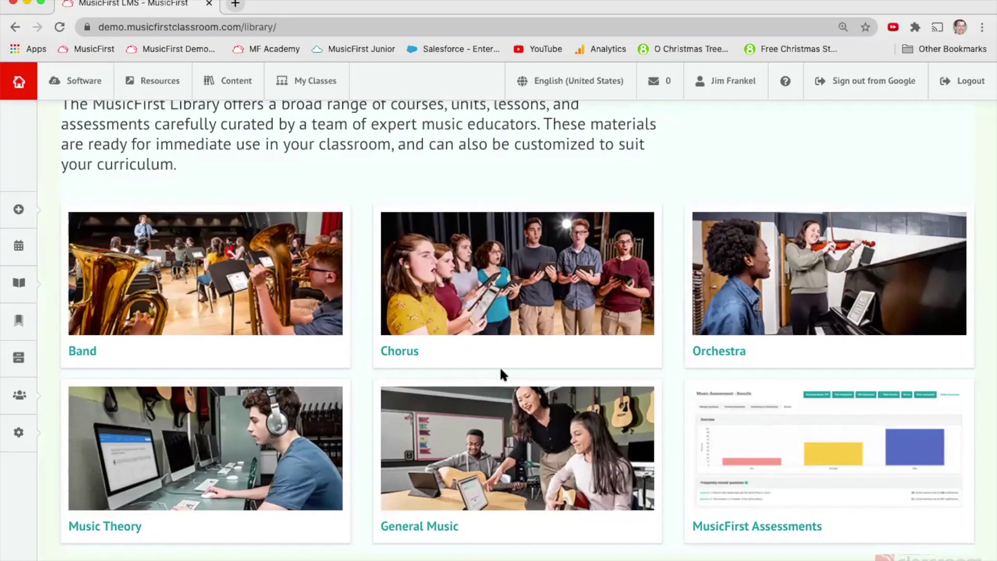
pyautogui.click(534, 298)
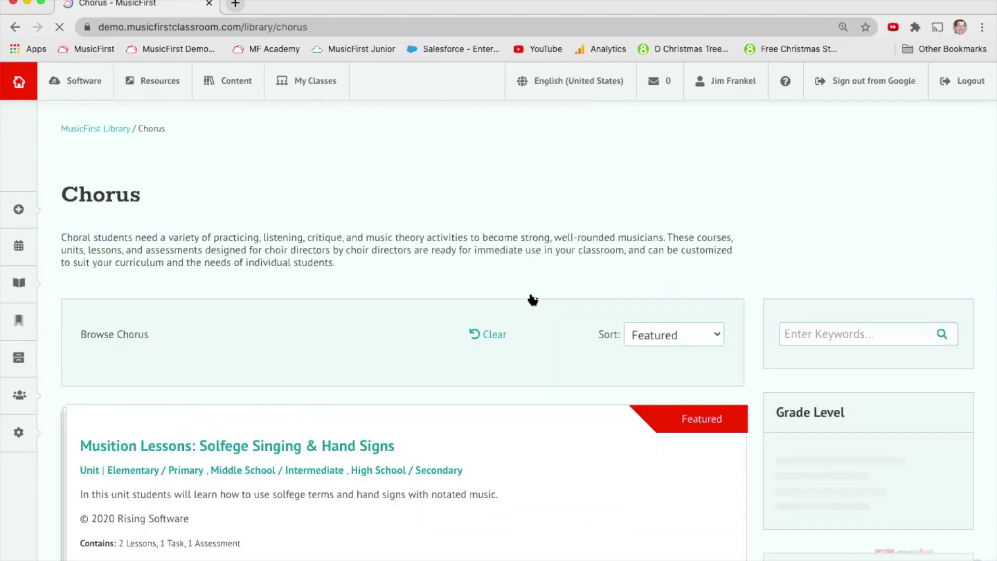
pyautogui.scroll(-6, 505, 353)
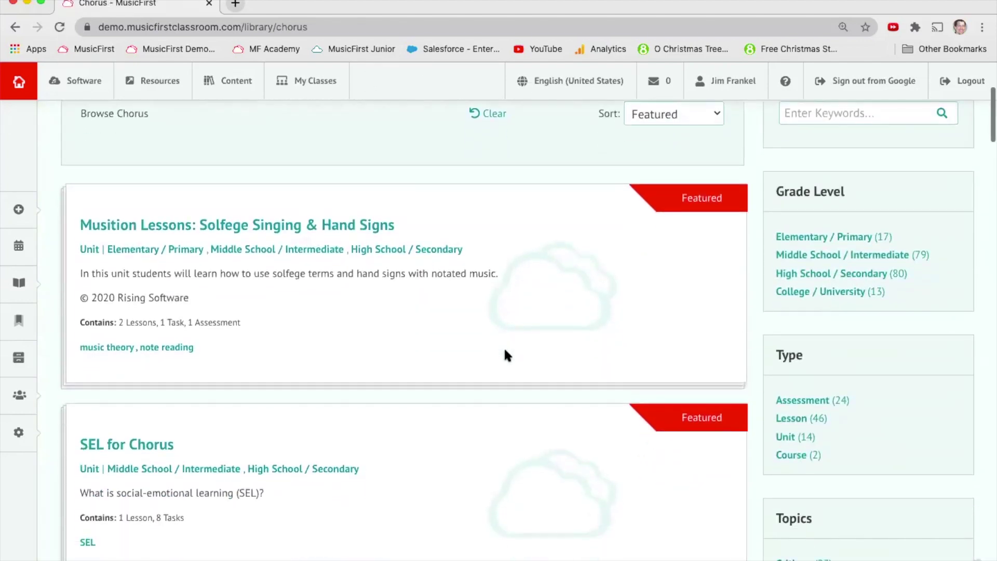
pyautogui.scroll(-6, 505, 354)
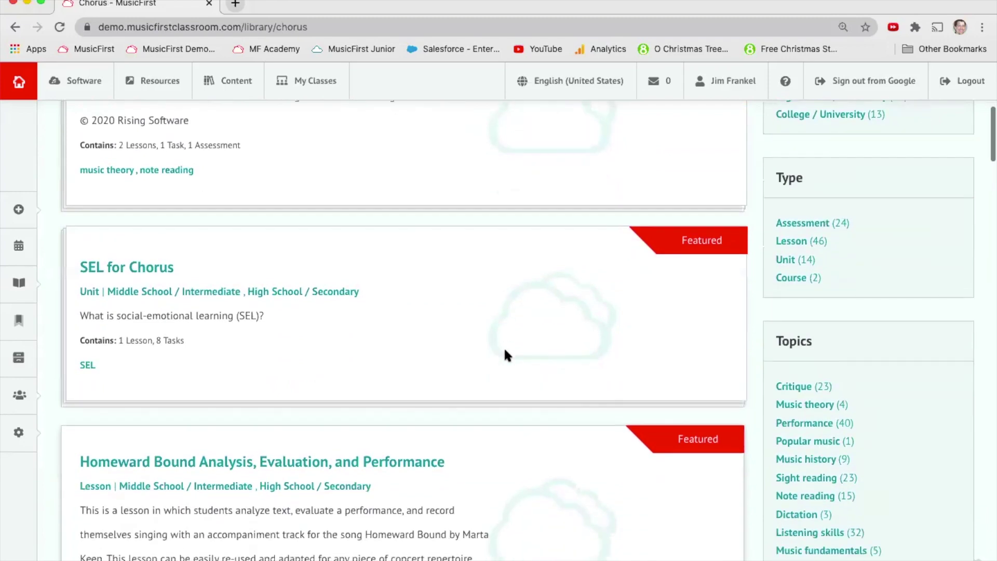
pyautogui.scroll(-5, 507, 355)
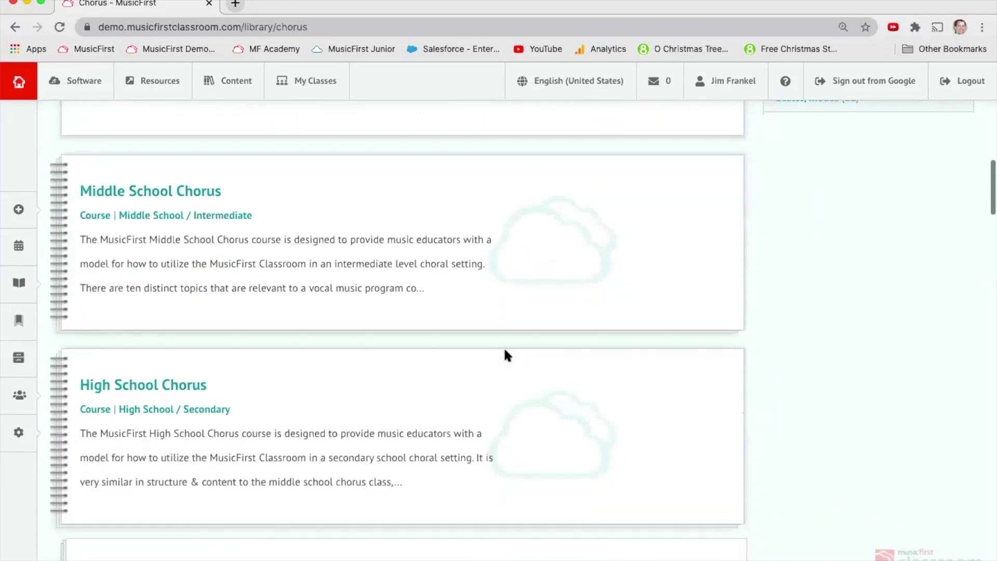
pyautogui.click(135, 391)
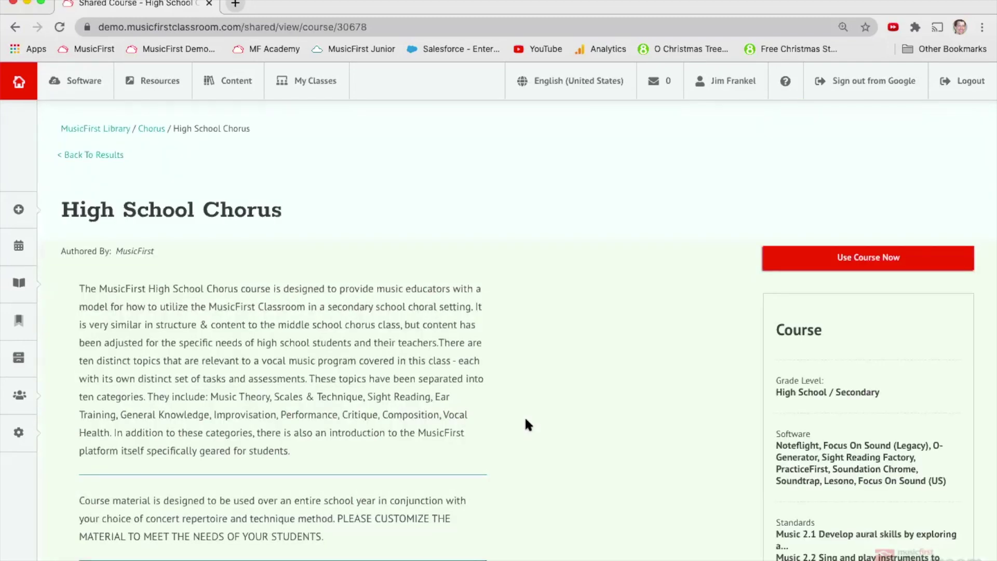
# Examine the High School Chorus course's units, lessons and assessments, and open the form for using the course as a class
pyautogui.scroll(-15, 526, 420)
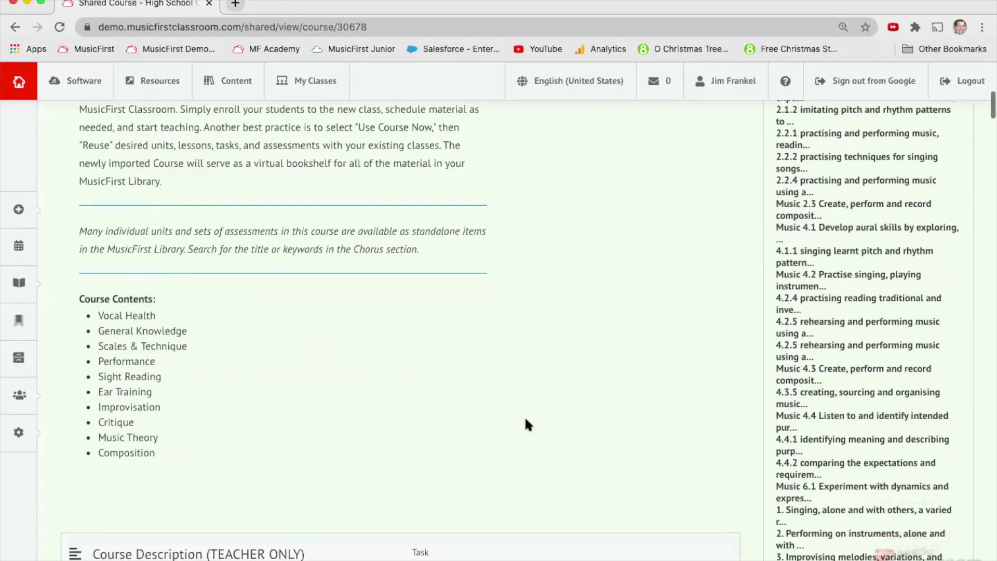
pyautogui.scroll(-1, 526, 423)
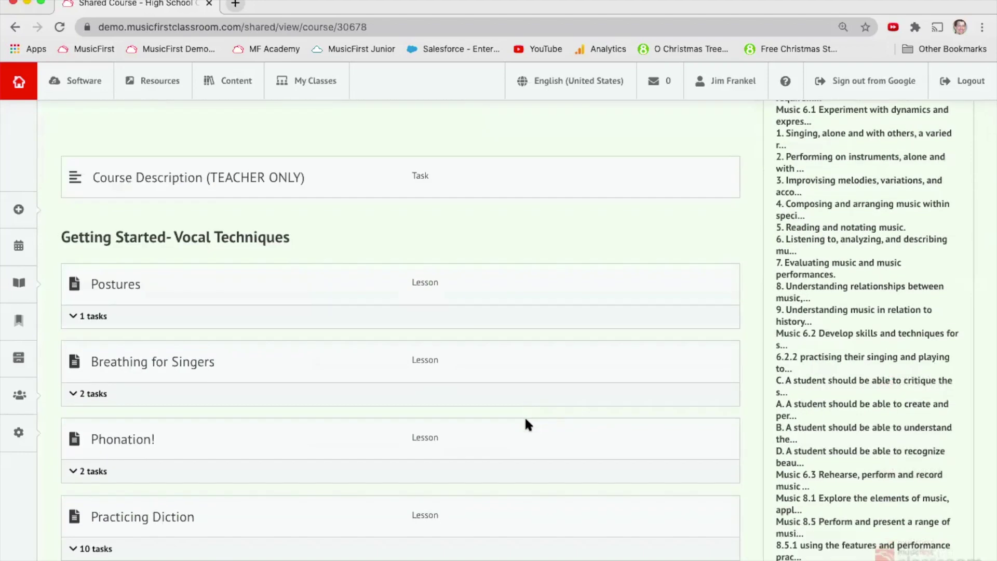
pyautogui.scroll(-5, 526, 419)
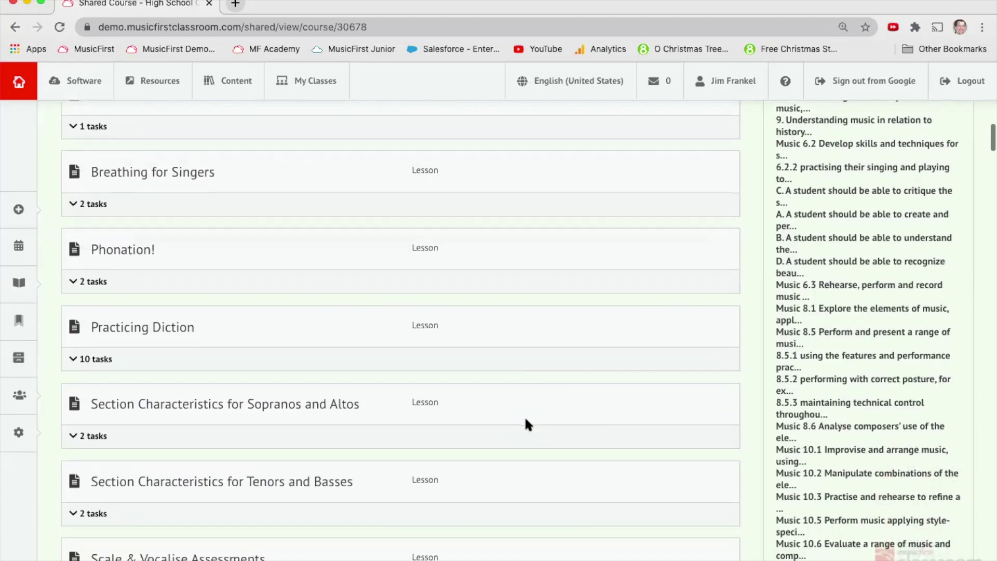
pyautogui.scroll(-15, 526, 423)
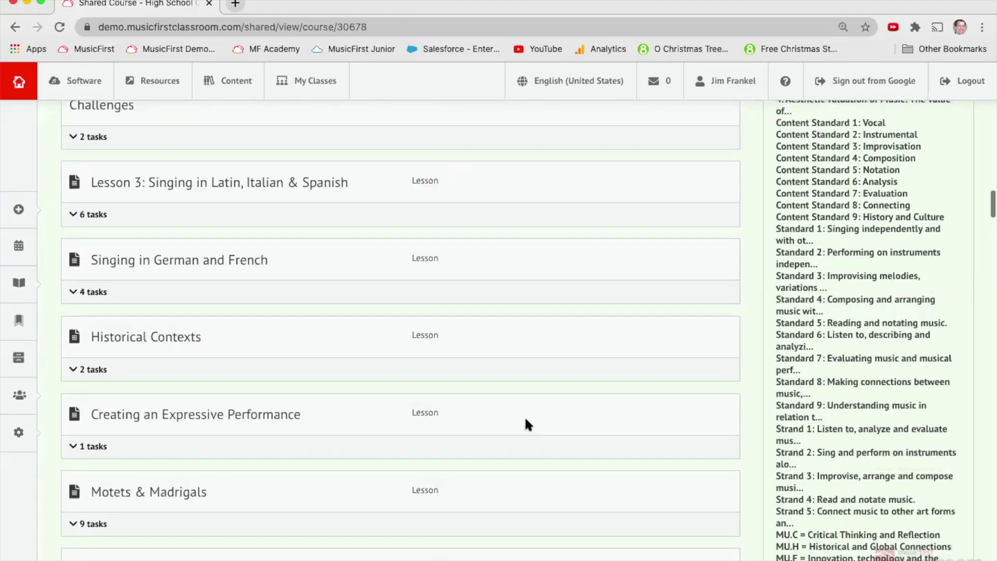
pyautogui.scroll(-15, 526, 423)
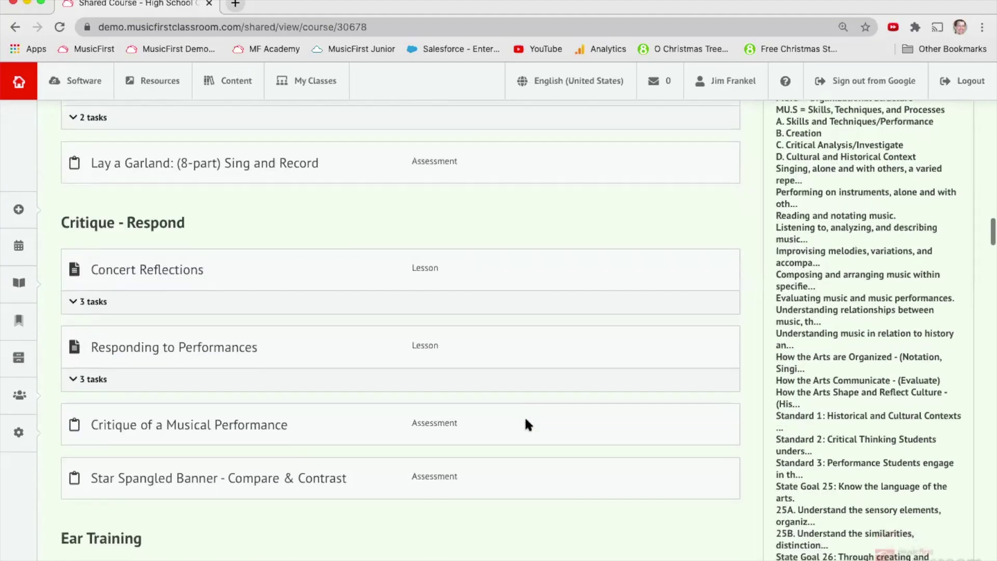
pyautogui.scroll(-3, 525, 424)
pyautogui.scroll(8, 525, 423)
pyautogui.scroll(-7, 525, 423)
pyautogui.scroll(-15, 527, 425)
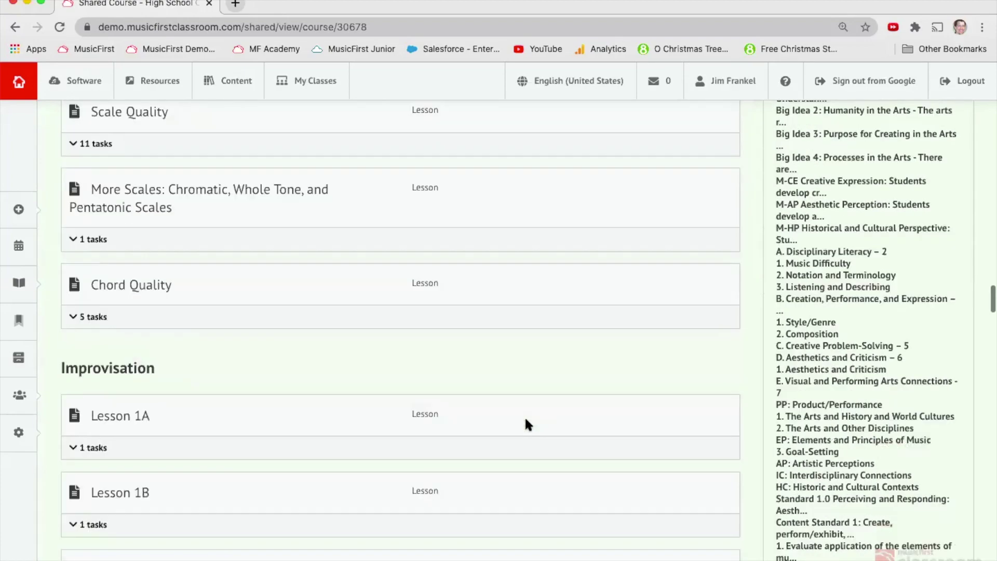
pyautogui.scroll(-15, 527, 424)
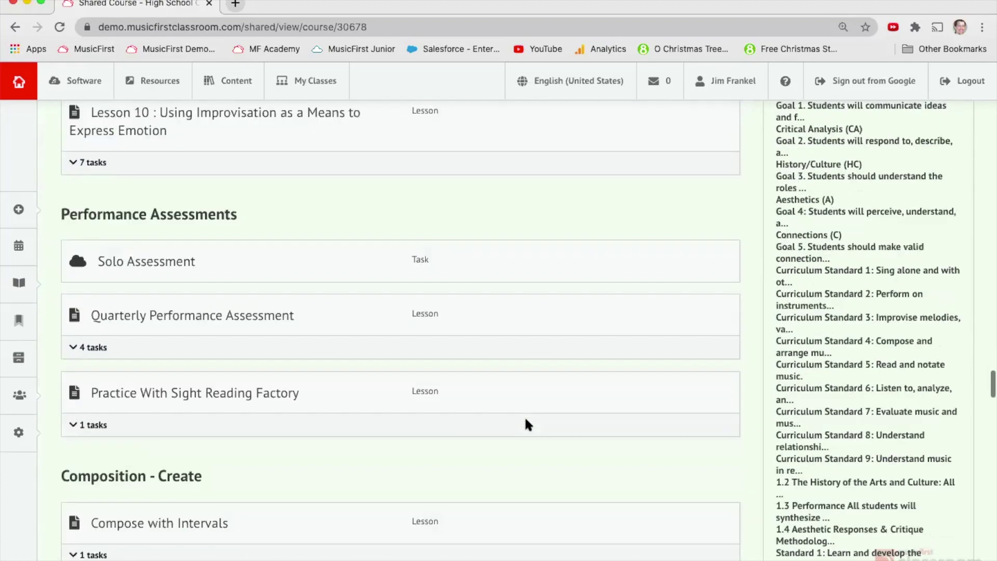
pyautogui.scroll(-7, 525, 423)
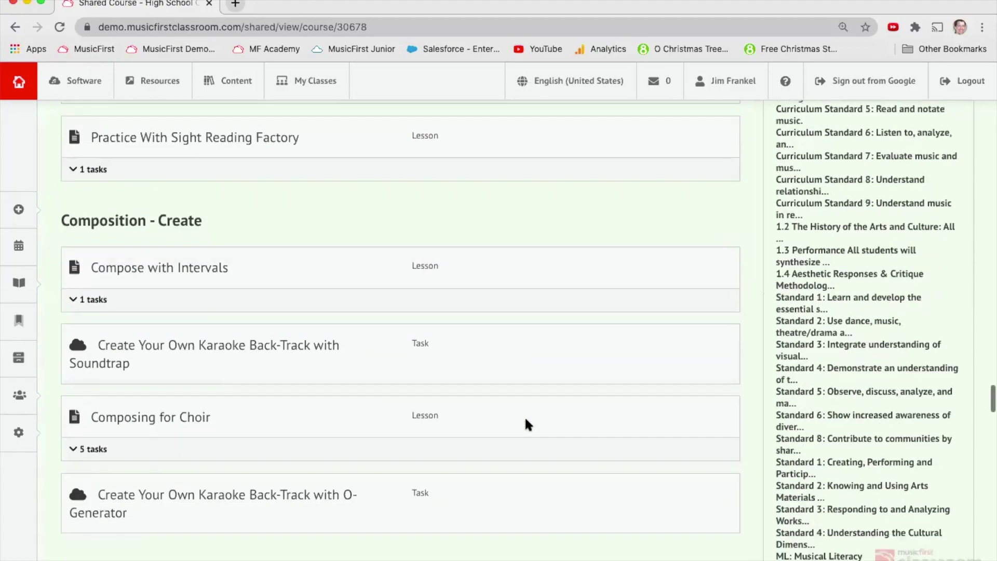
pyautogui.scroll(-10, 526, 423)
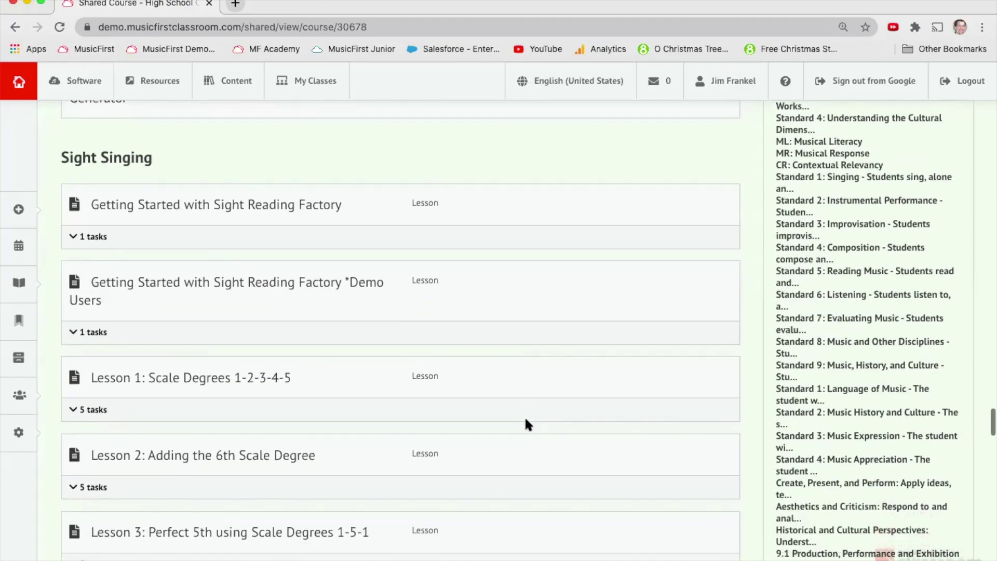
pyautogui.scroll(-15, 526, 424)
pyautogui.press('Home')
pyautogui.click(829, 264)
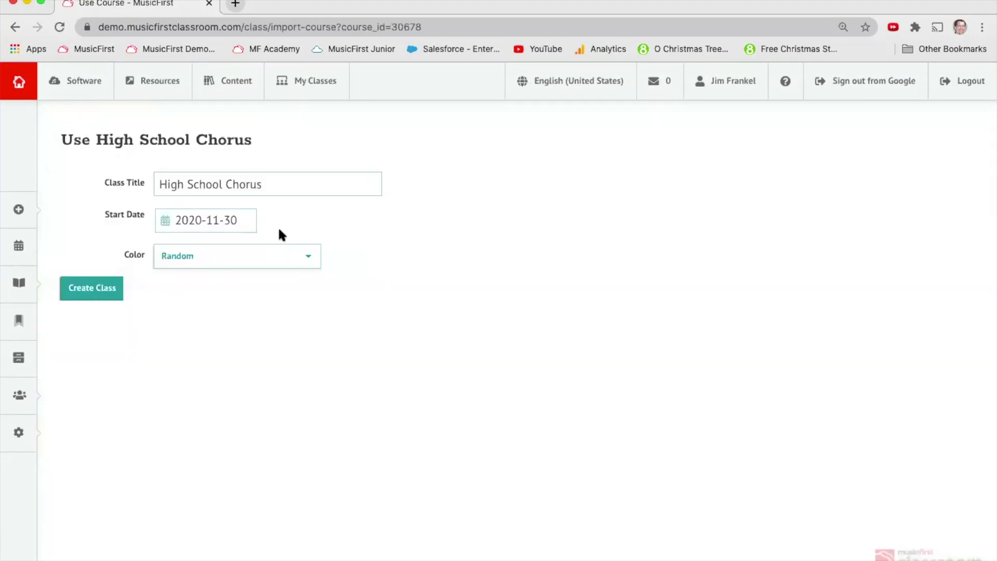
# Go back to the MusicFirst Library and open the Middle School Music Technology course from the General Music section
pyautogui.click(232, 85)
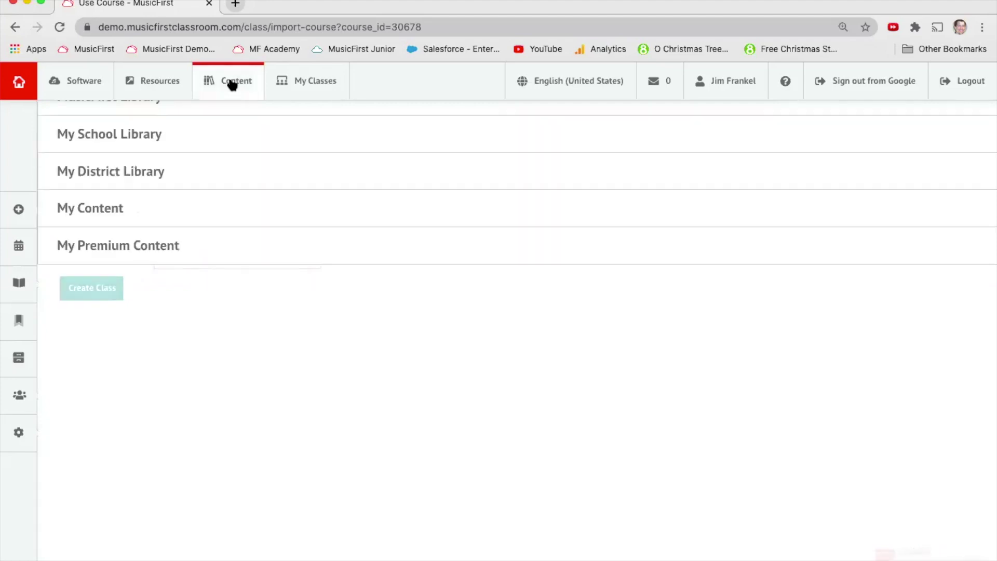
pyautogui.click(147, 114)
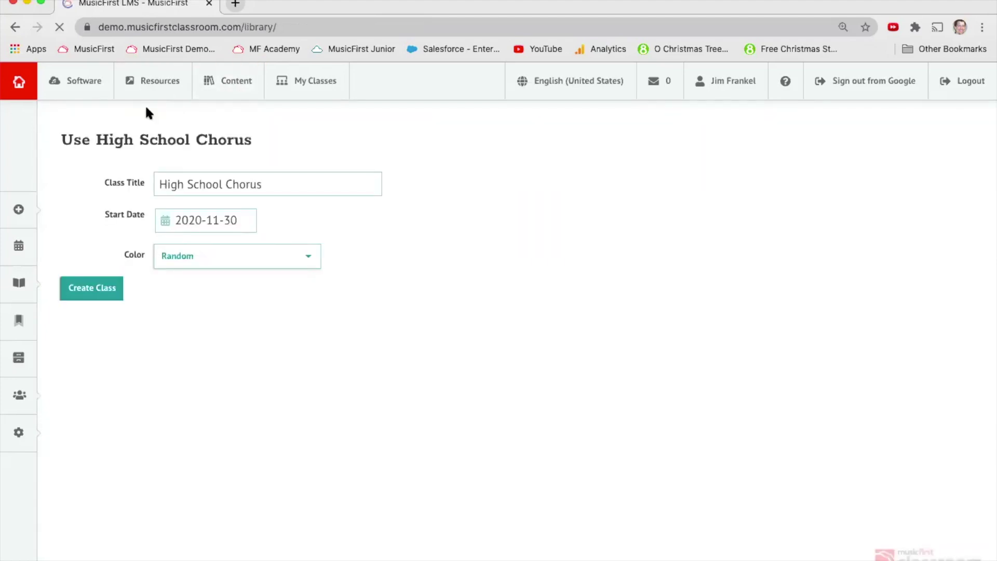
pyautogui.scroll(-2, 431, 389)
pyautogui.click(481, 470)
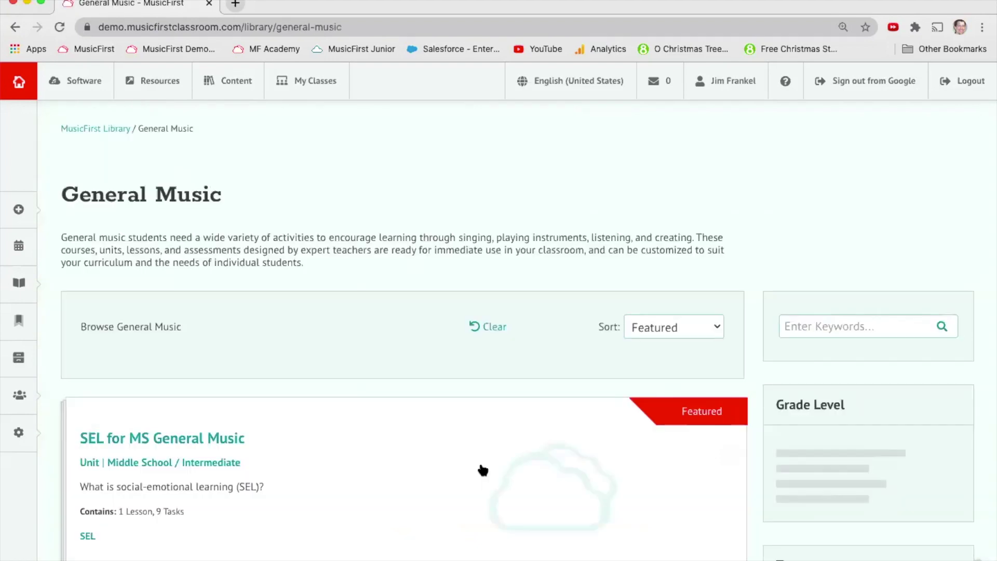
pyautogui.scroll(-6, 483, 470)
pyautogui.scroll(-11, 483, 470)
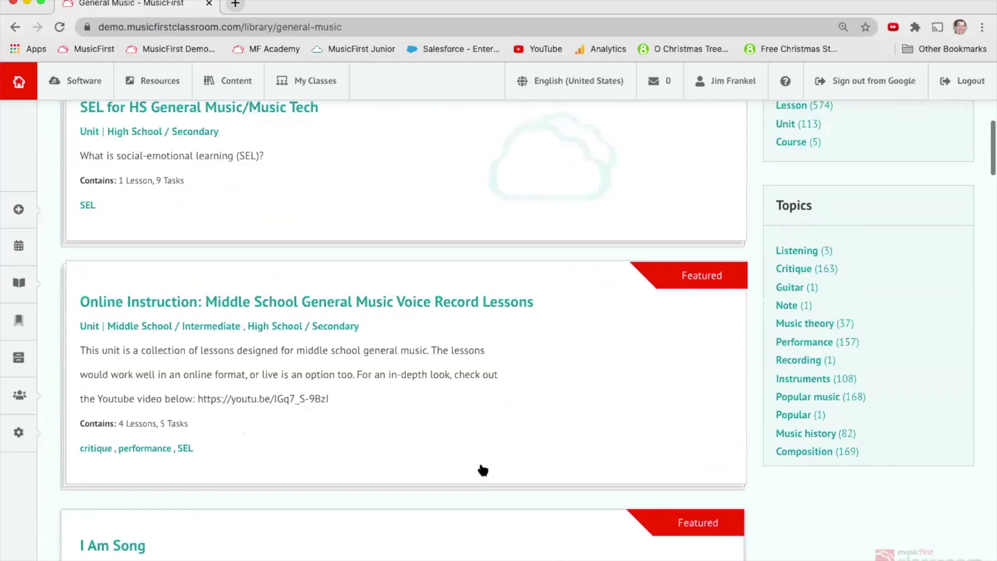
pyautogui.scroll(-7, 483, 470)
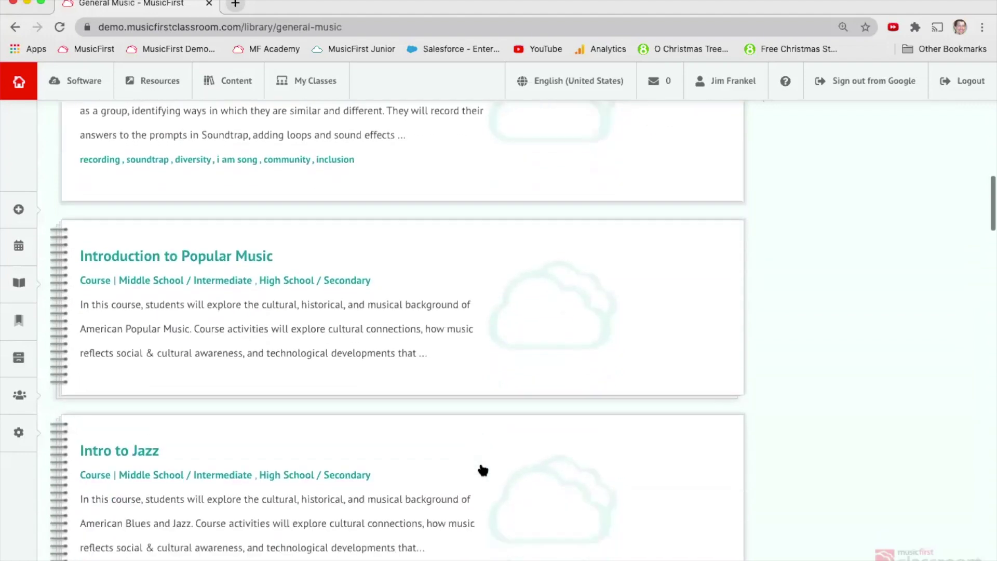
pyautogui.scroll(2, 483, 470)
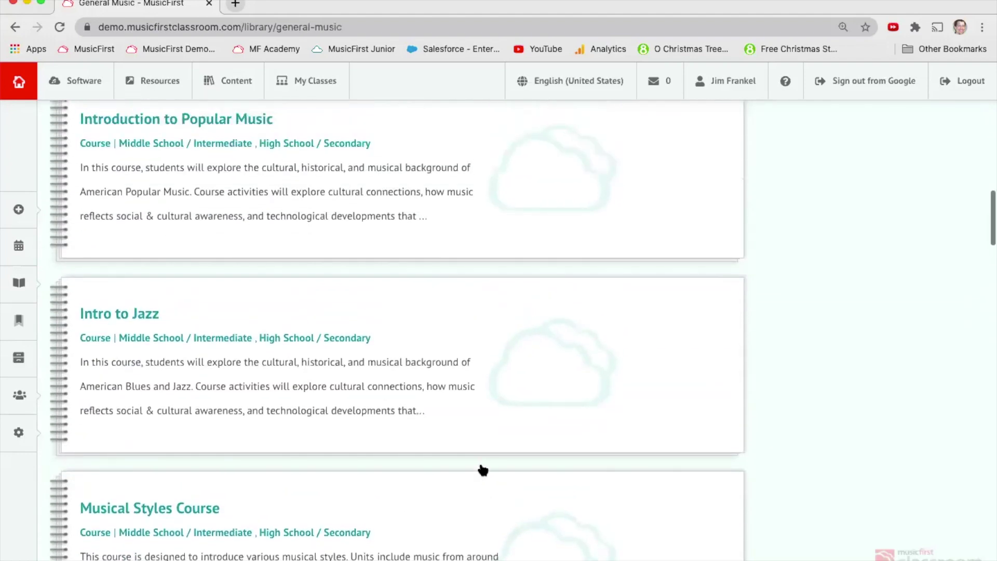
pyautogui.scroll(-3, 483, 470)
pyautogui.scroll(-7, 483, 470)
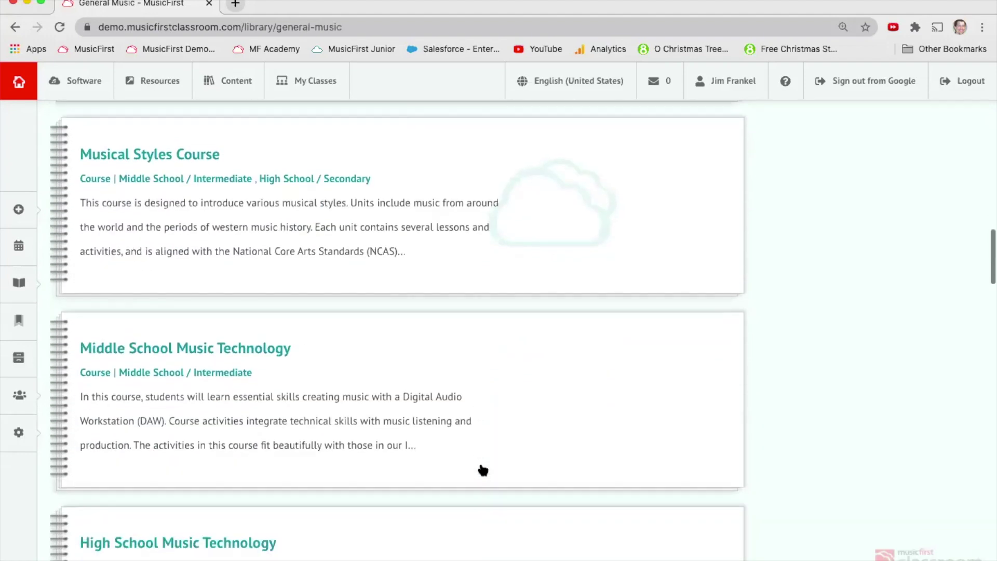
pyautogui.click(206, 189)
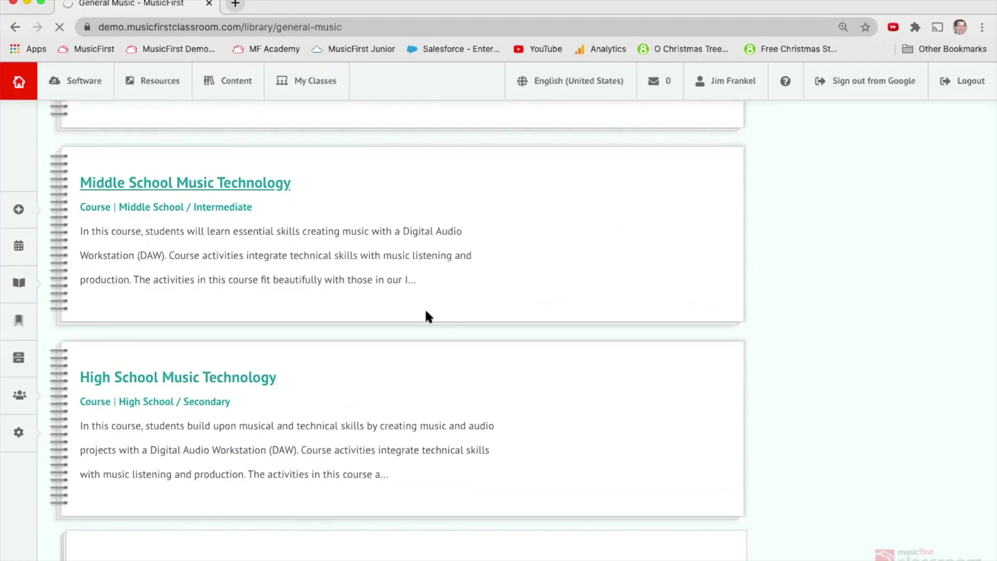
# Examine the course outline and lesson list of the Middle School Music Technology course and return to its start
pyautogui.scroll(-11, 446, 392)
pyautogui.scroll(-20, 450, 398)
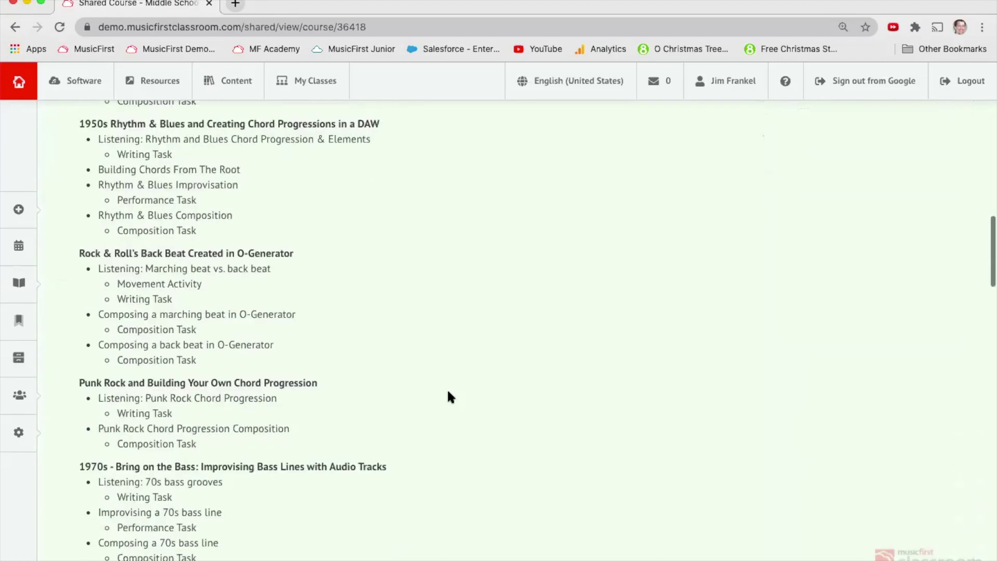
pyautogui.scroll(-12, 450, 398)
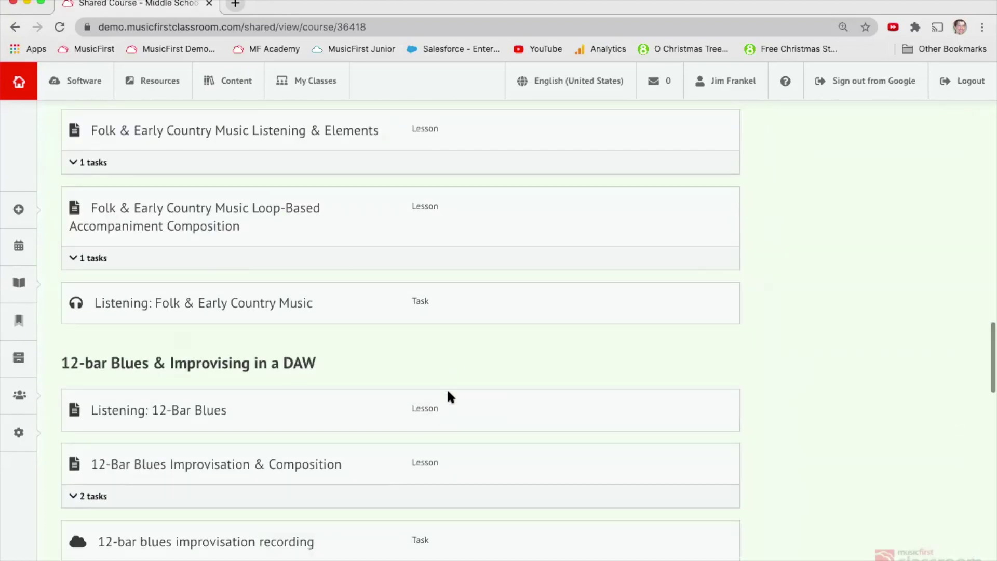
pyautogui.scroll(-15, 450, 397)
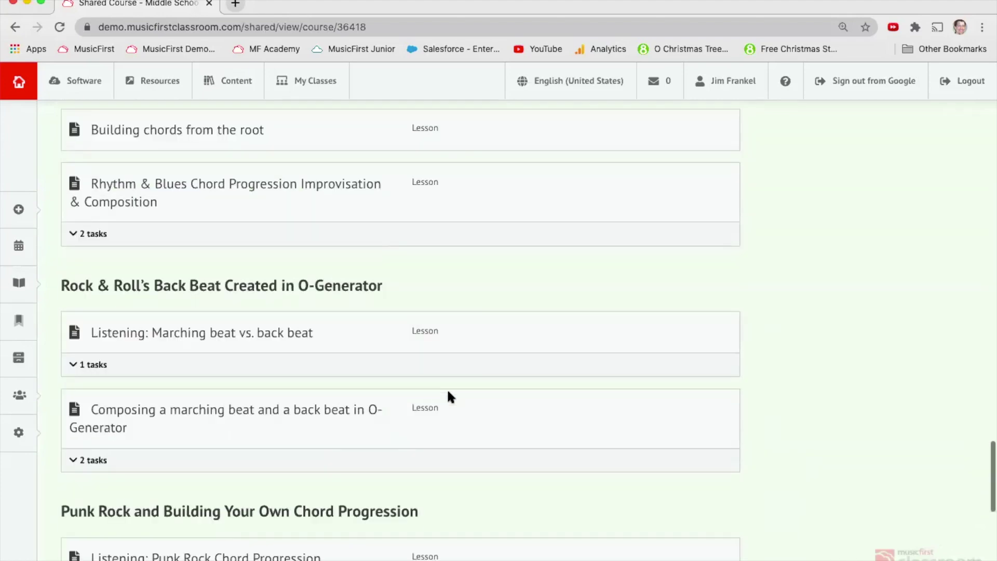
pyautogui.scroll(-3, 448, 397)
pyautogui.scroll(20, 448, 397)
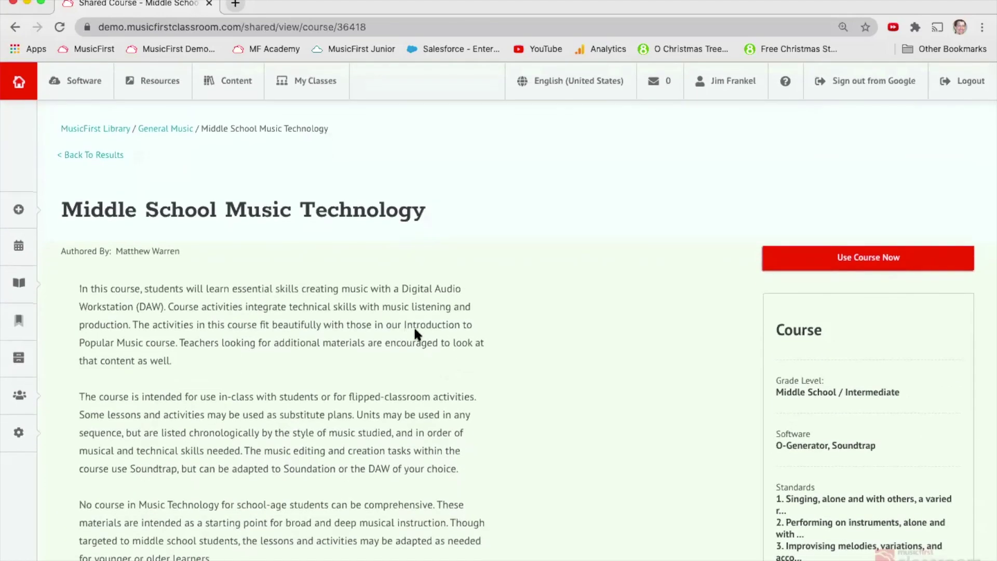
# Show the external resources available in the classroom, such as Flipgrid and MusicTheory.net
pyautogui.click(167, 70)
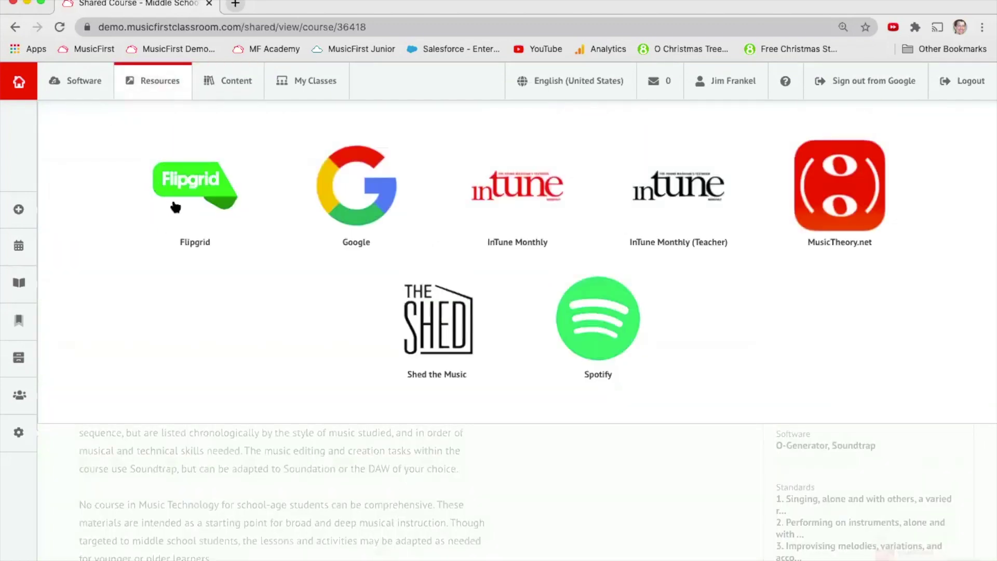